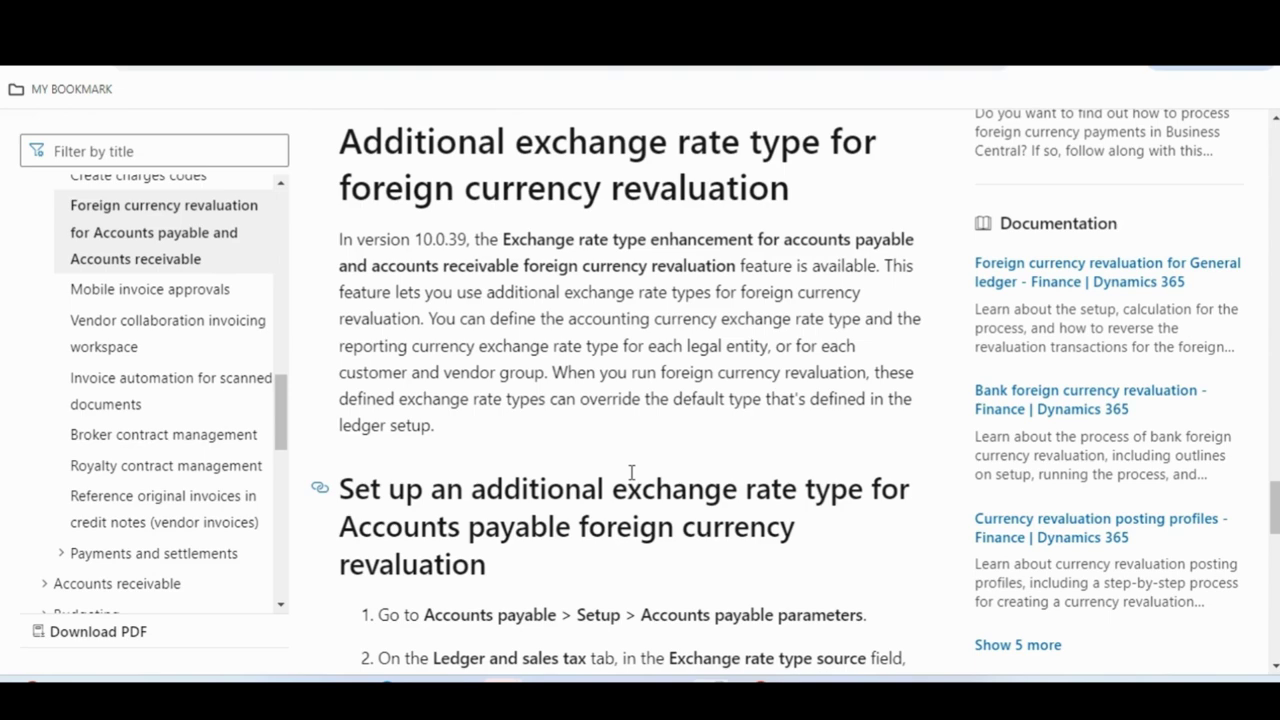
Read the documentation section on additional exchange rate types for foreign currency revaluation, and switch to the Excel workbook
scroll(631, 472, "down", 2)
scroll(632, 480, "up", 1)
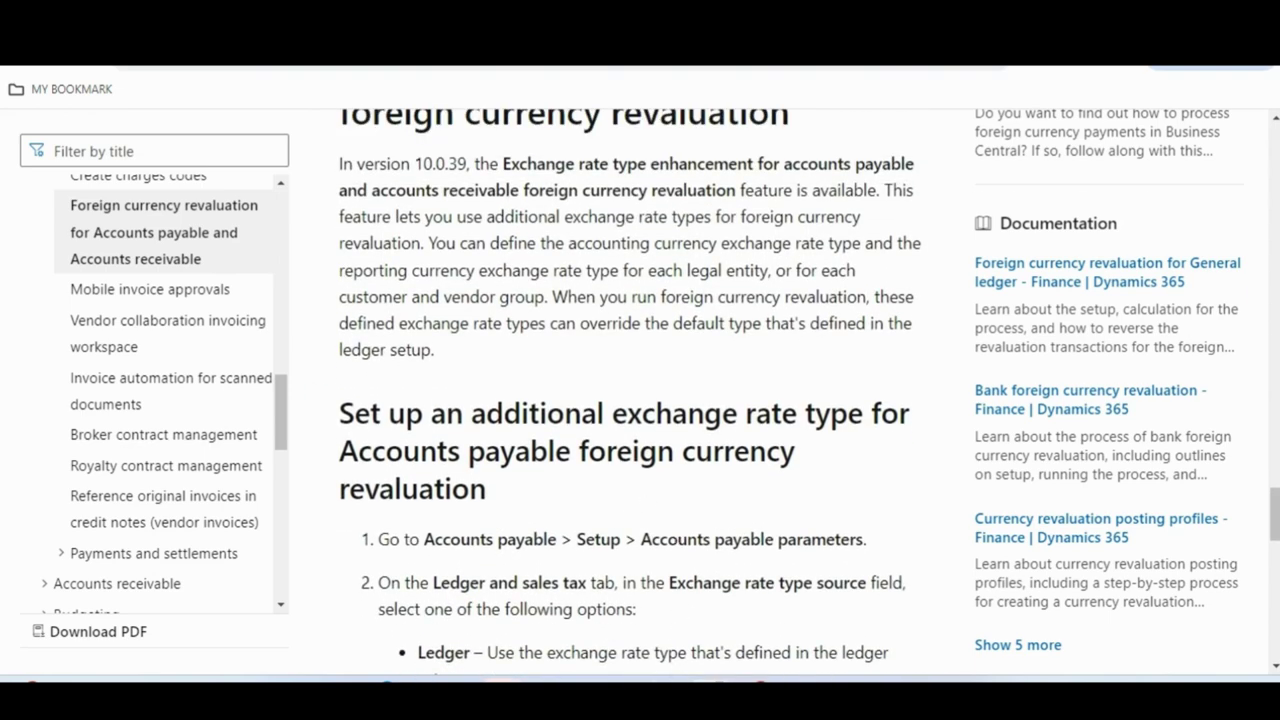
mouse_move(671, 695)
left_click(758, 616)
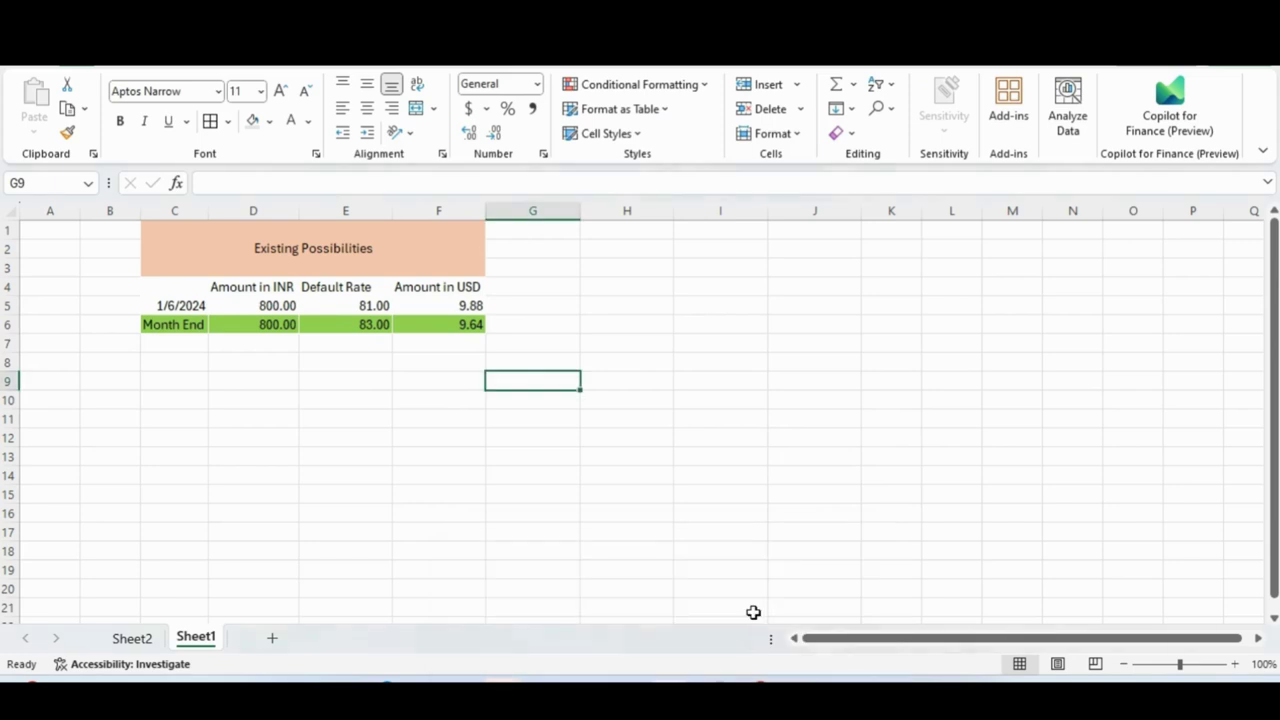
Examine the Existing Possibilities table on Sheet1, covering the INR amount, default rate and USD amount for 1/6/2024
left_click(520, 367)
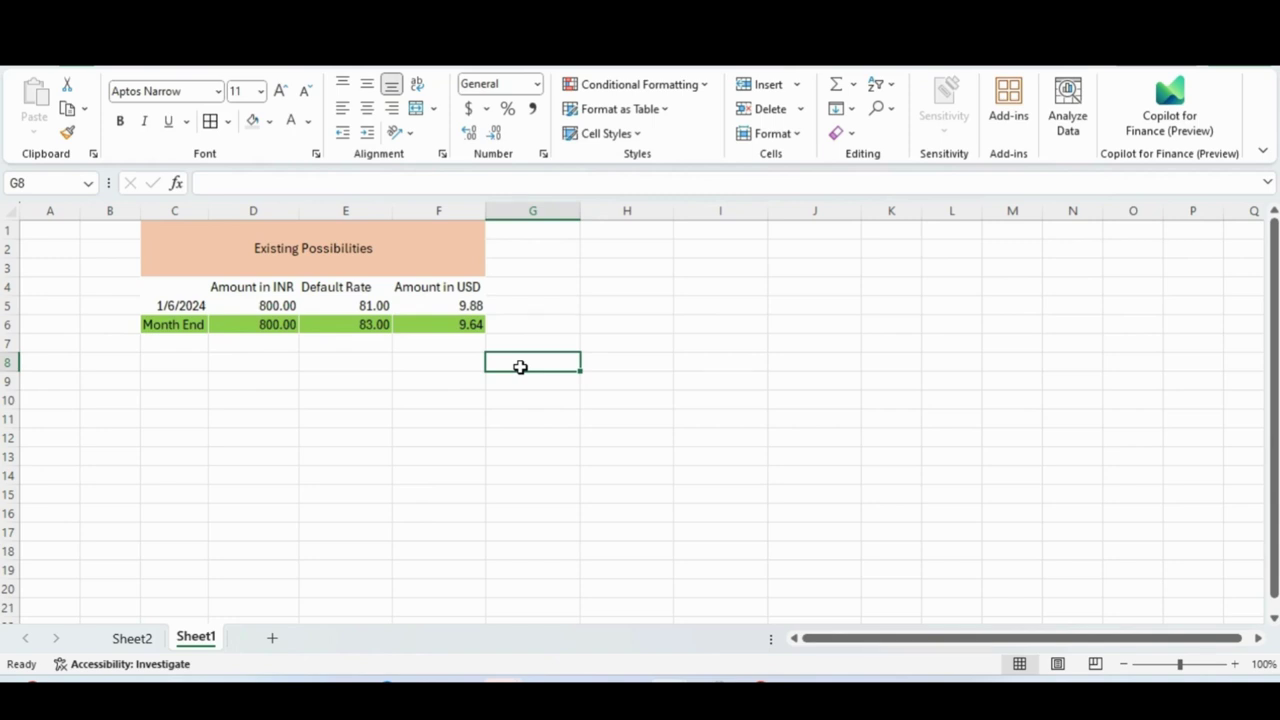
left_click(343, 378)
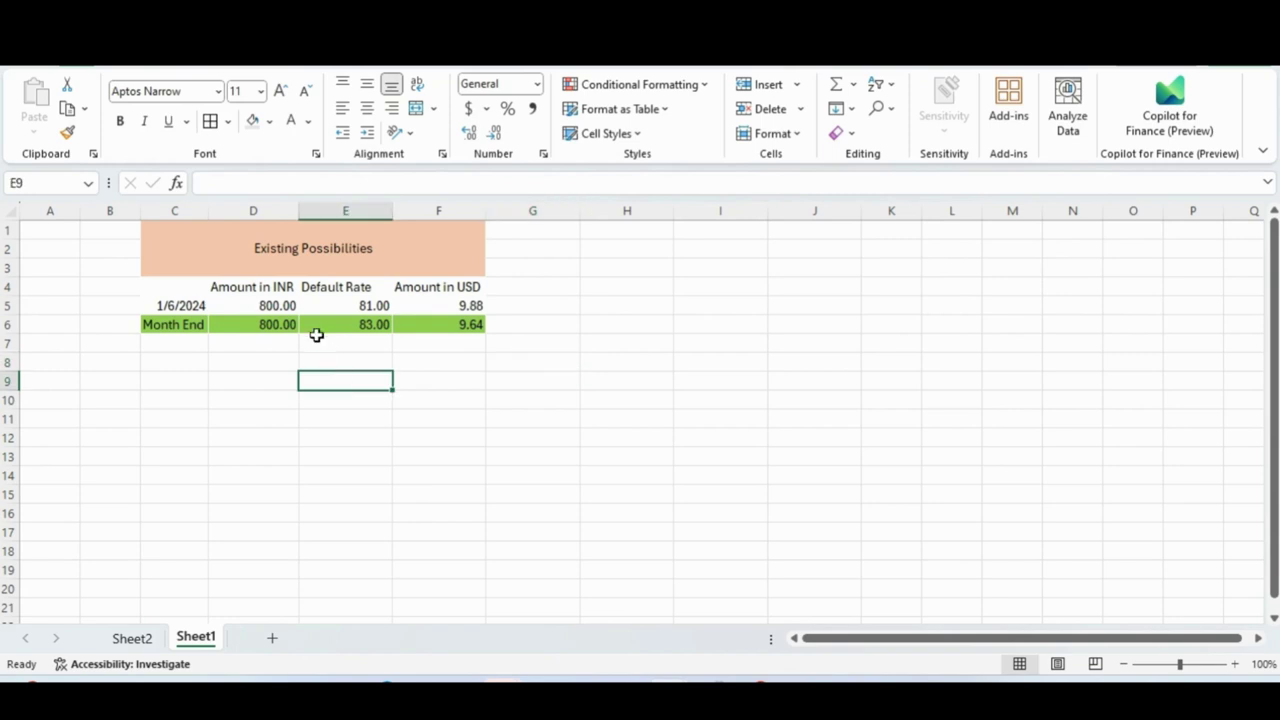
left_click(243, 241)
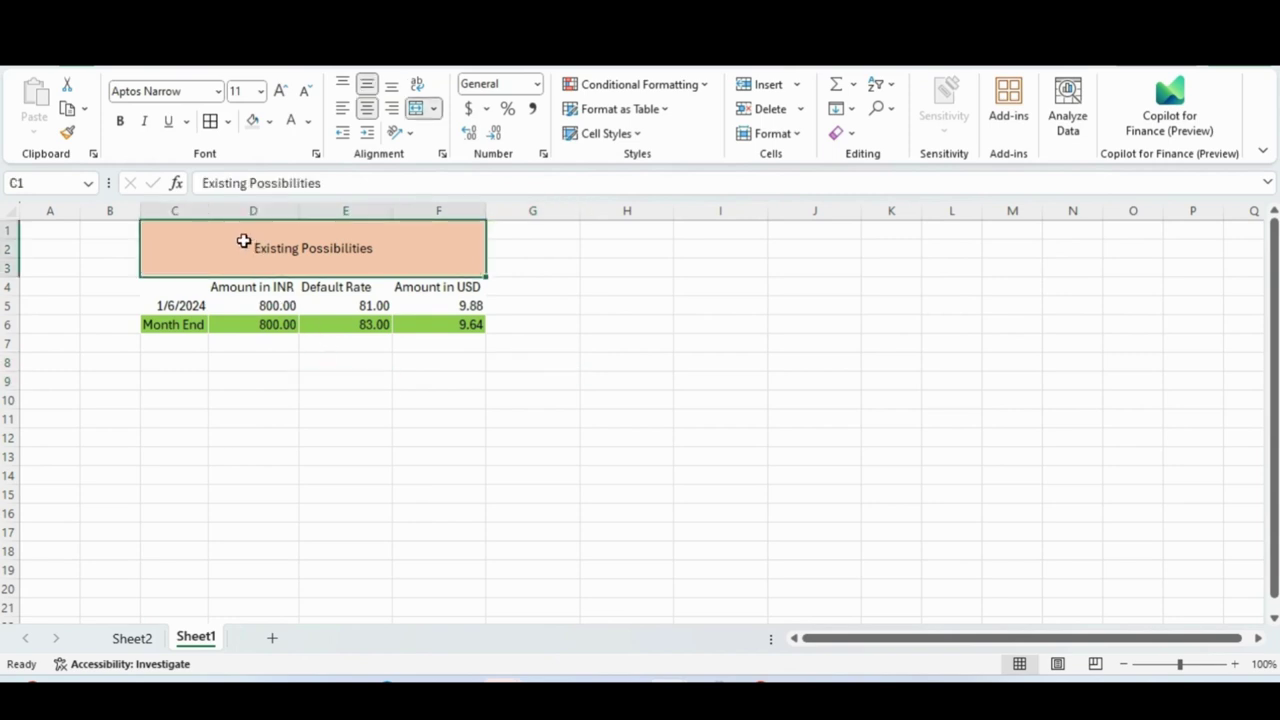
key("shift+Down")
key("shift+Down")
key("Down")
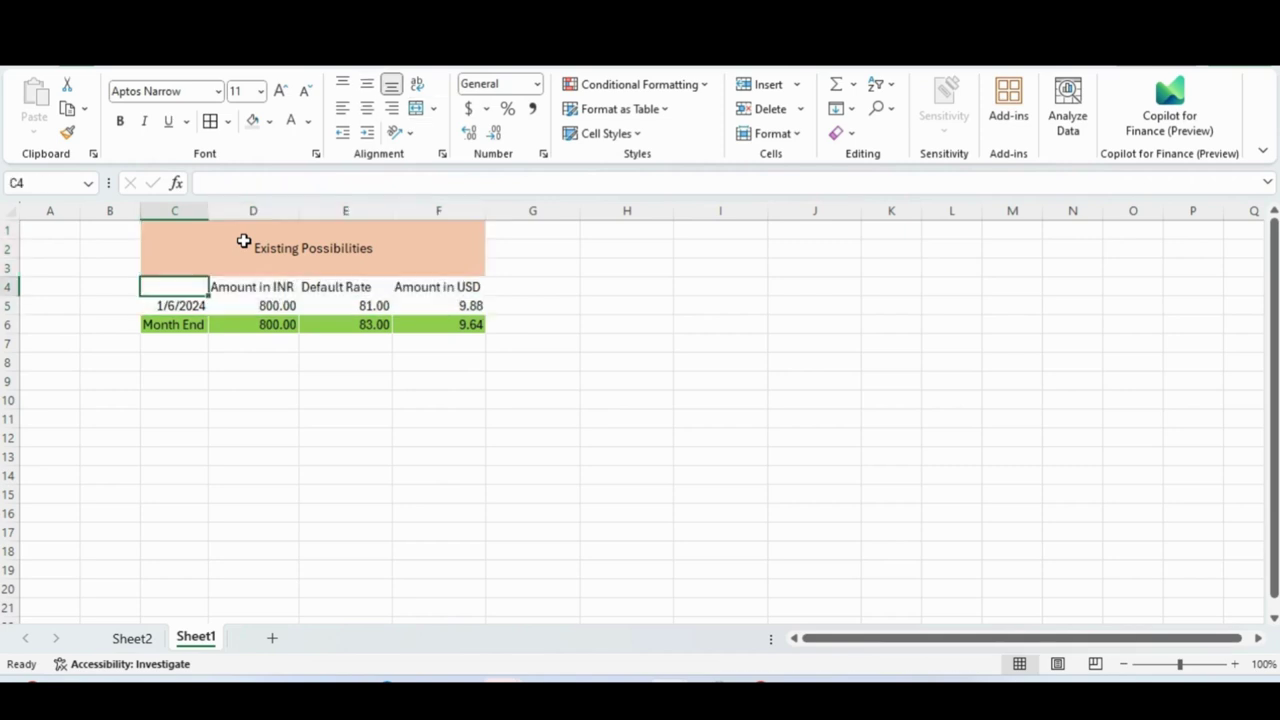
key("Up")
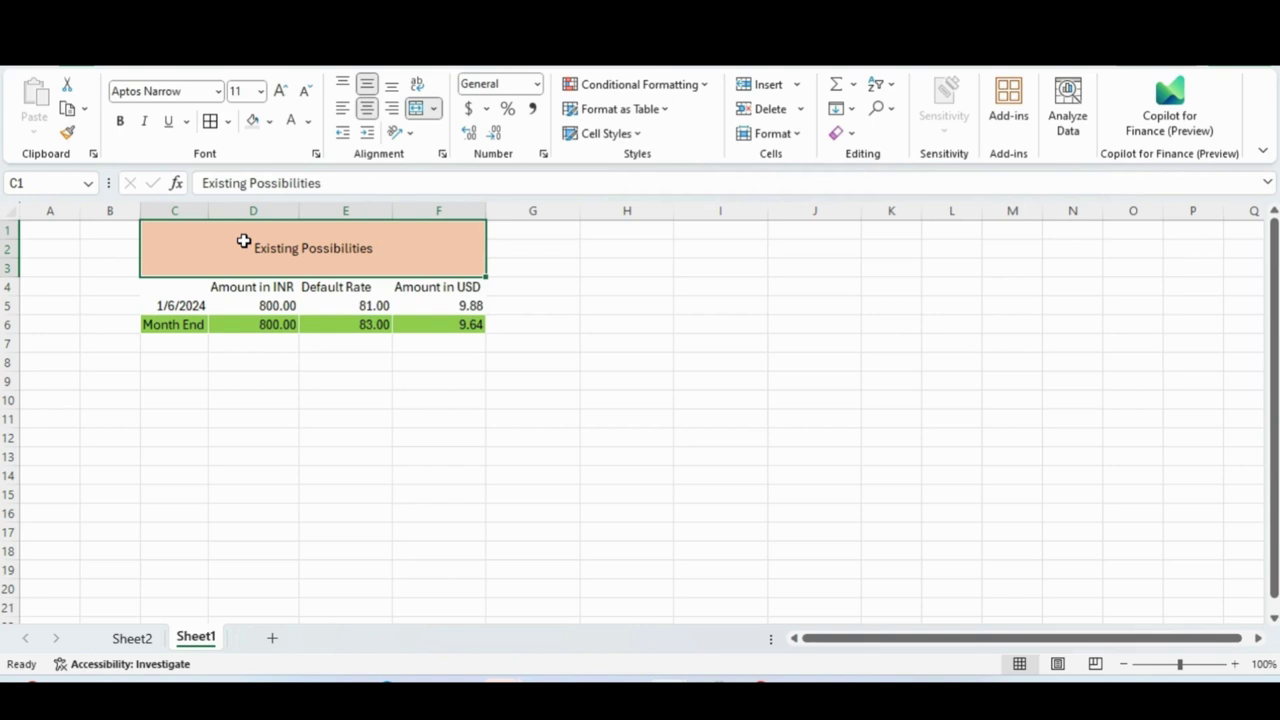
key("Down")
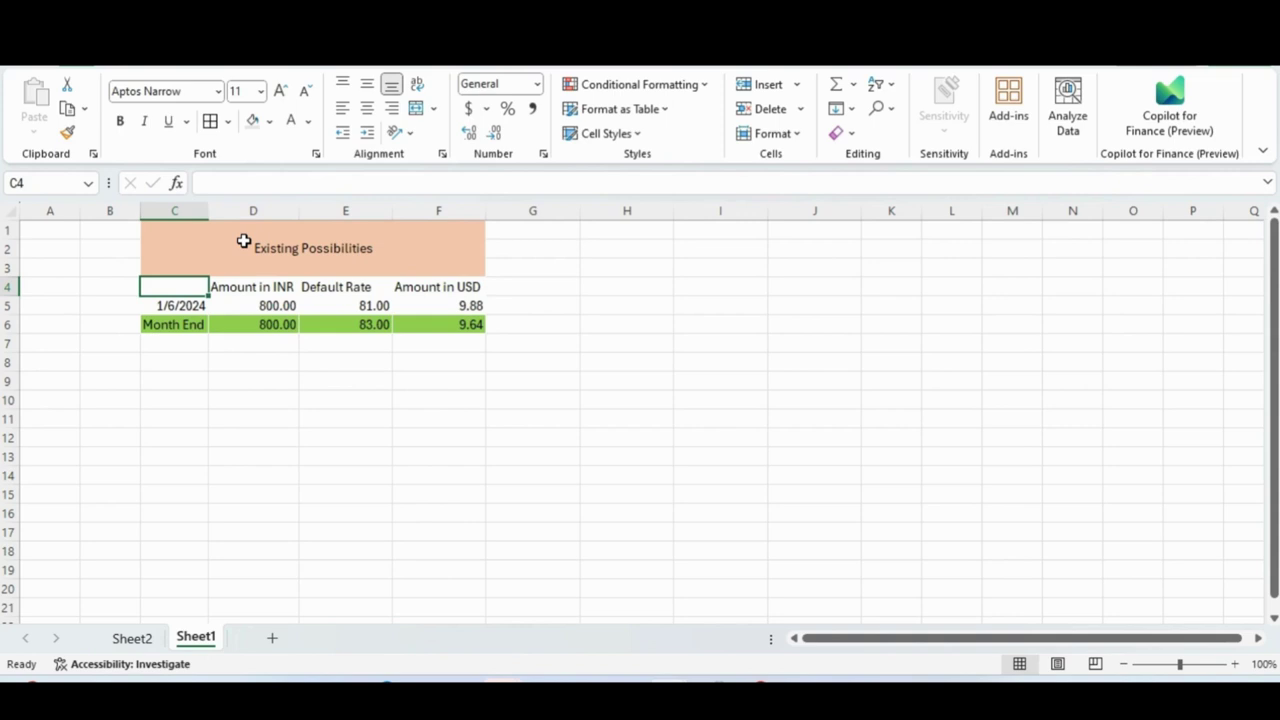
key("Right")
key("Down")
key("Left")
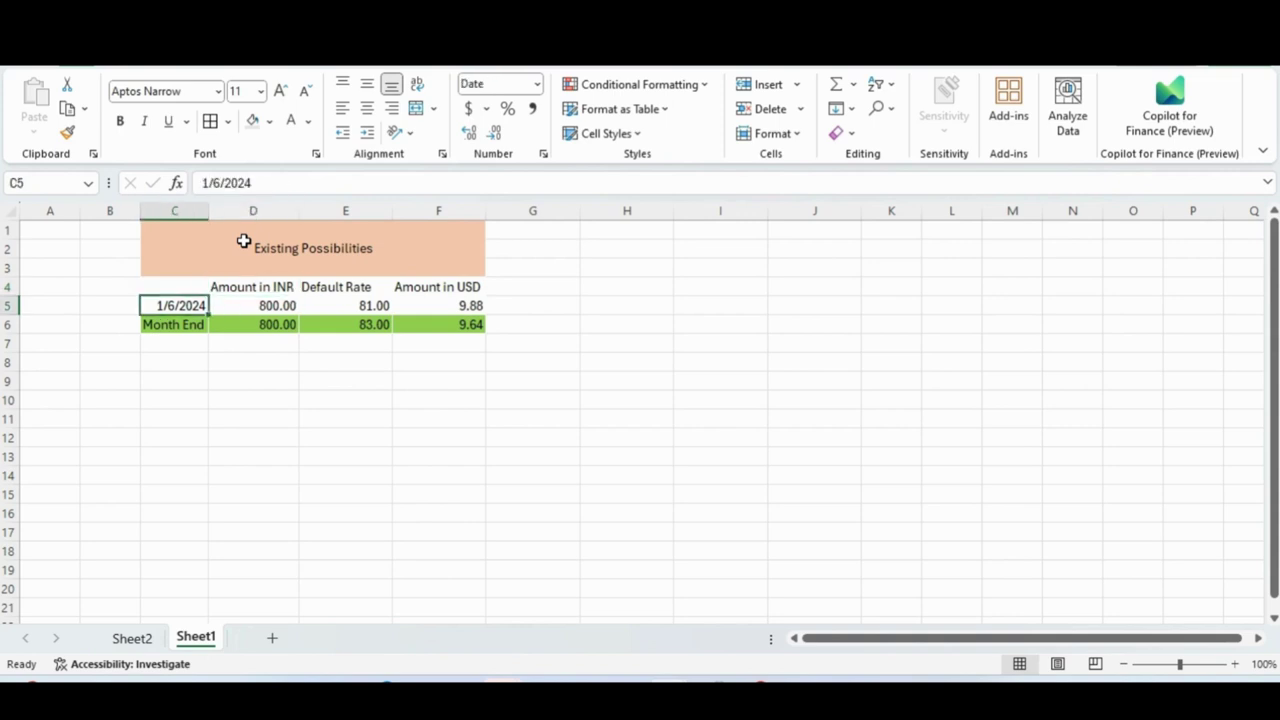
key("Right")
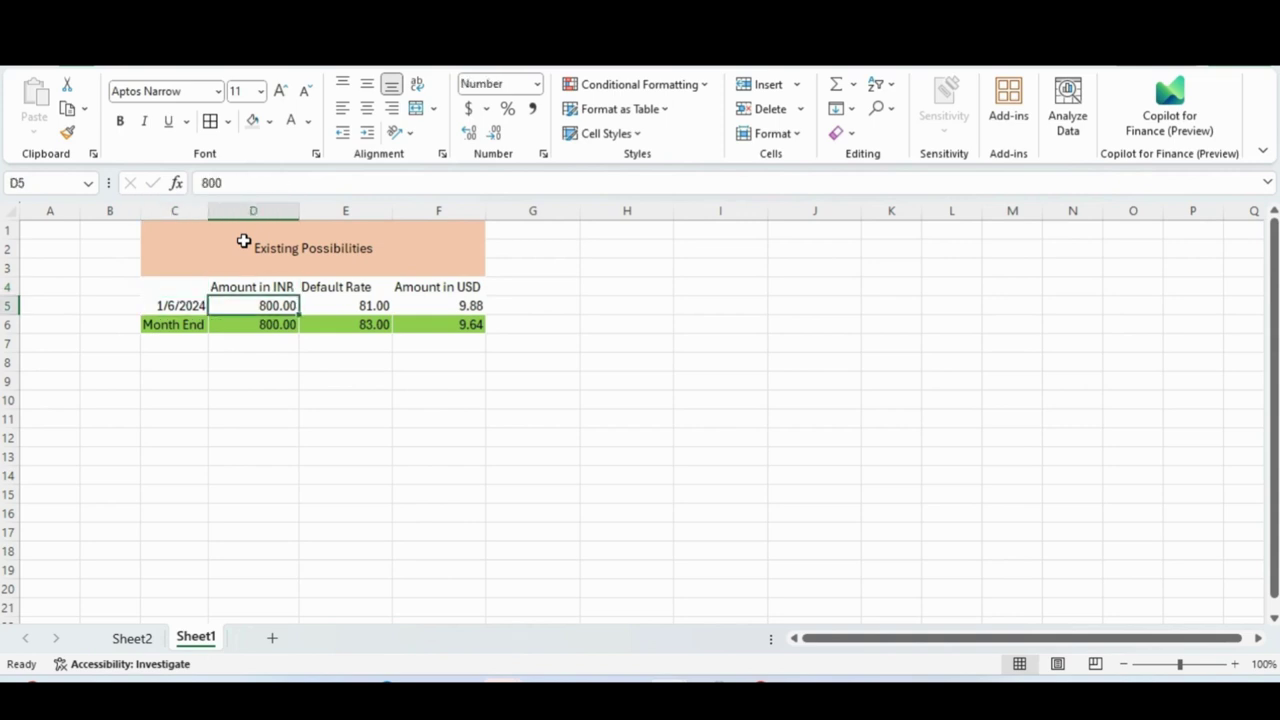
key("Up")
key("Down")
key("Up")
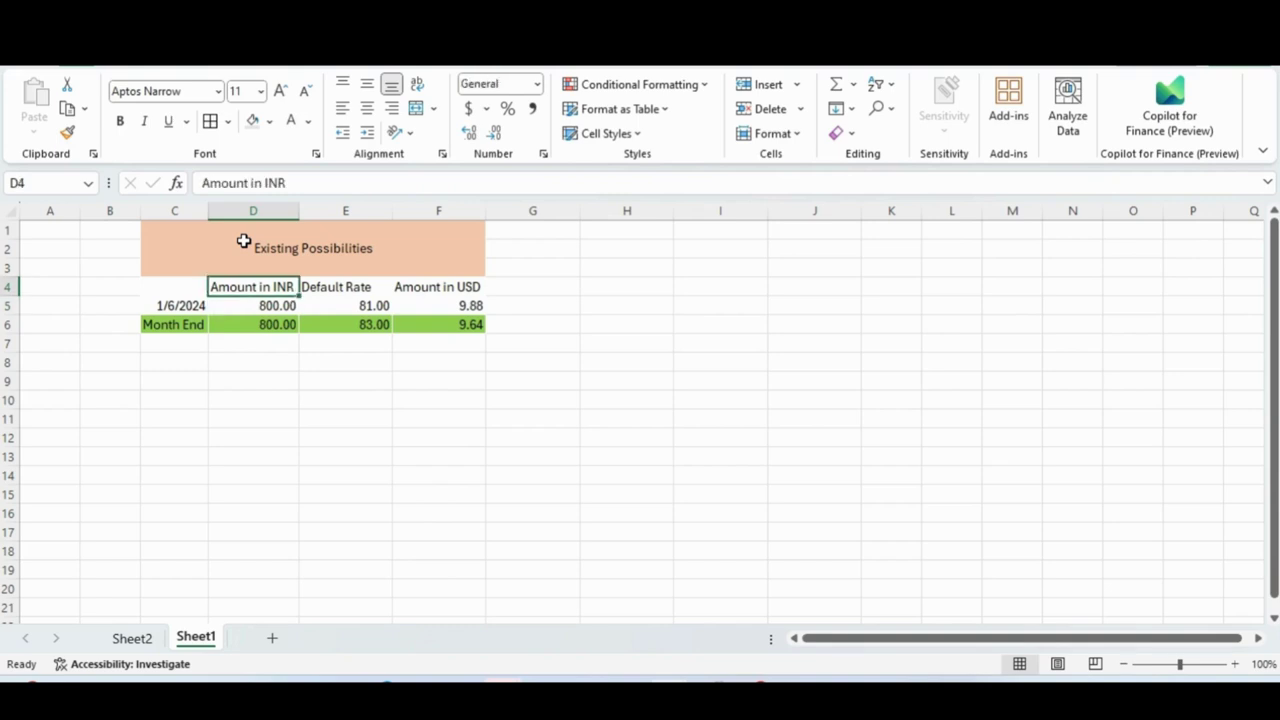
key("Down")
key("Left")
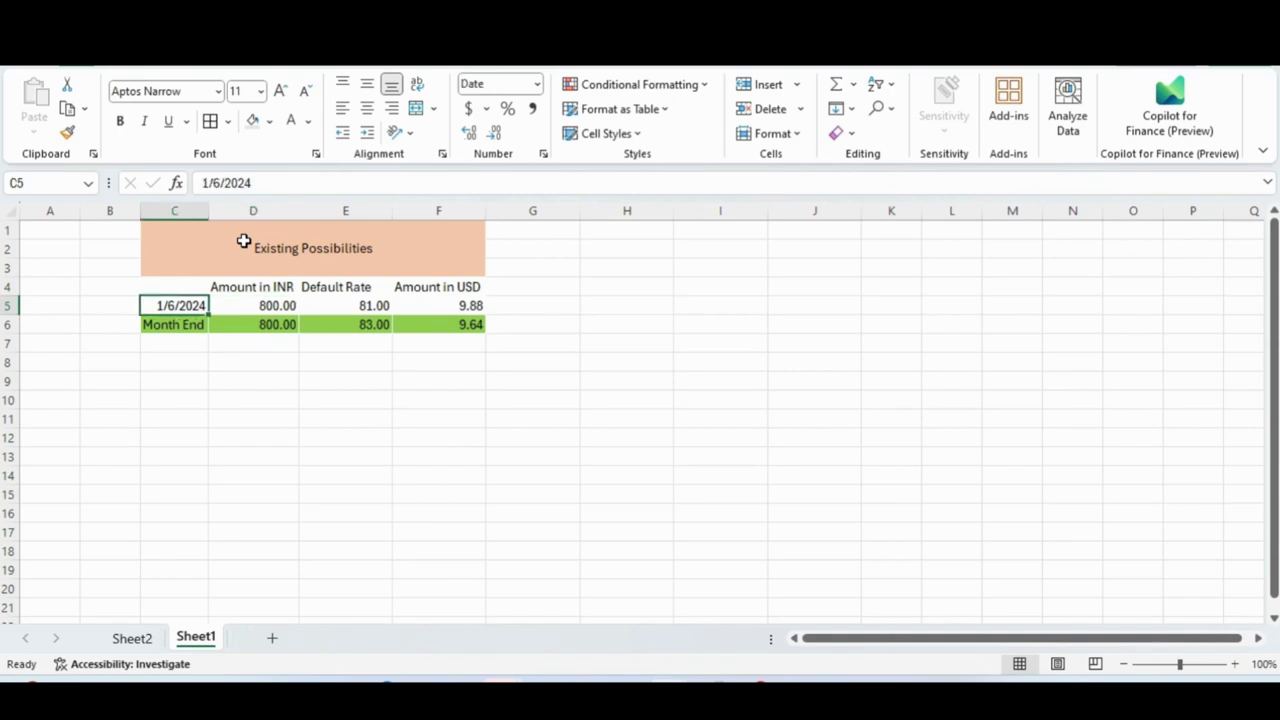
key("Right")
key("Right")
key("Right")
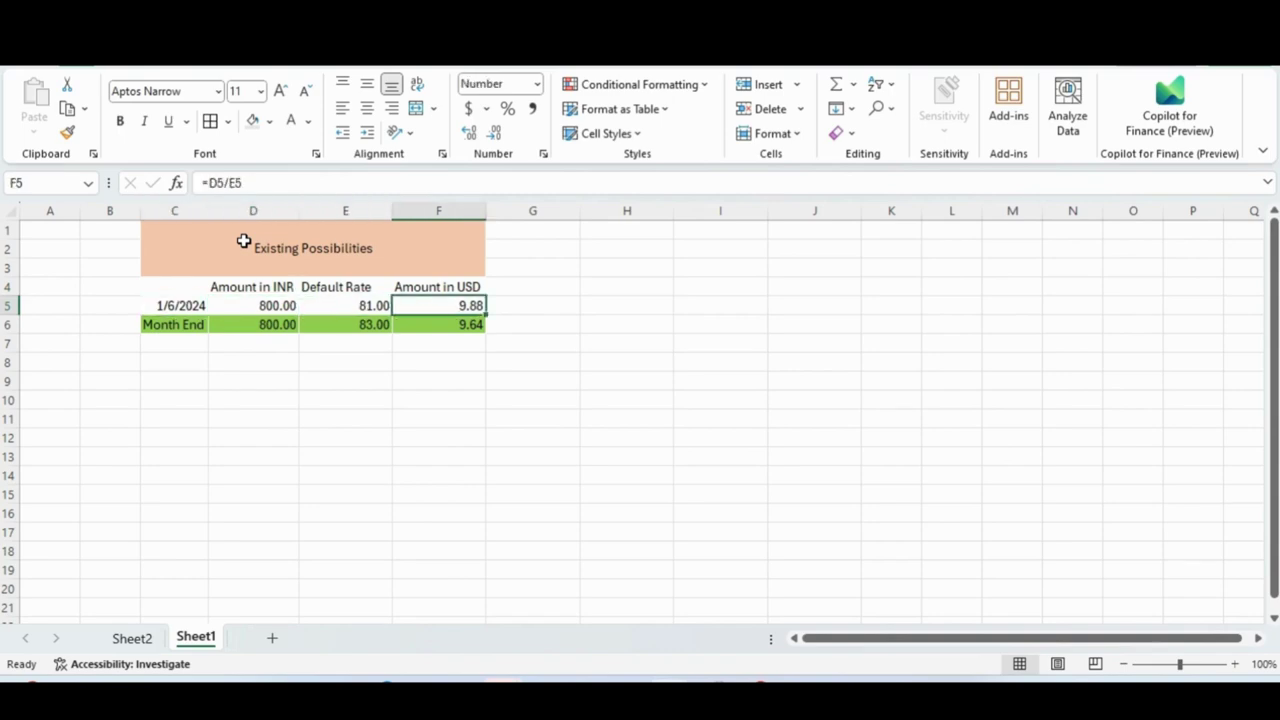
Examine the Month End row of the Existing Possibilities table, including its default rate and USD amount formula
key("Down")
key("Left")
key("Left")
key("Left")
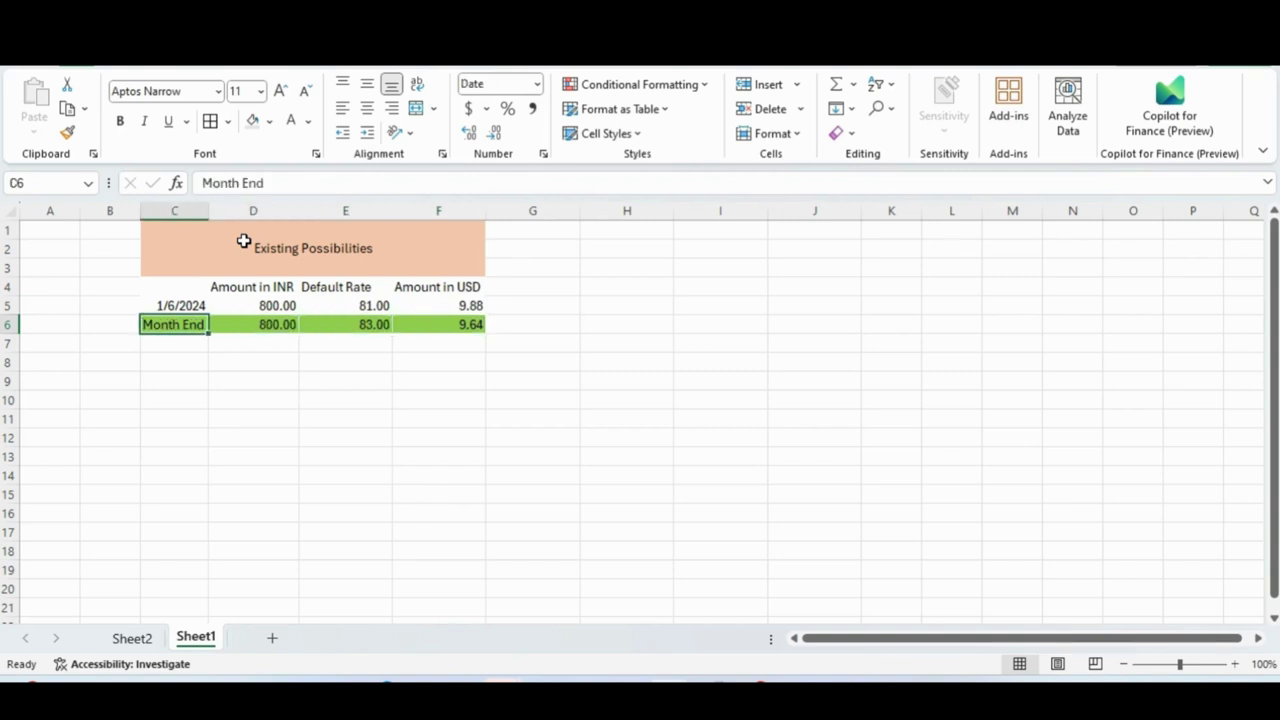
key("Right")
key("Right")
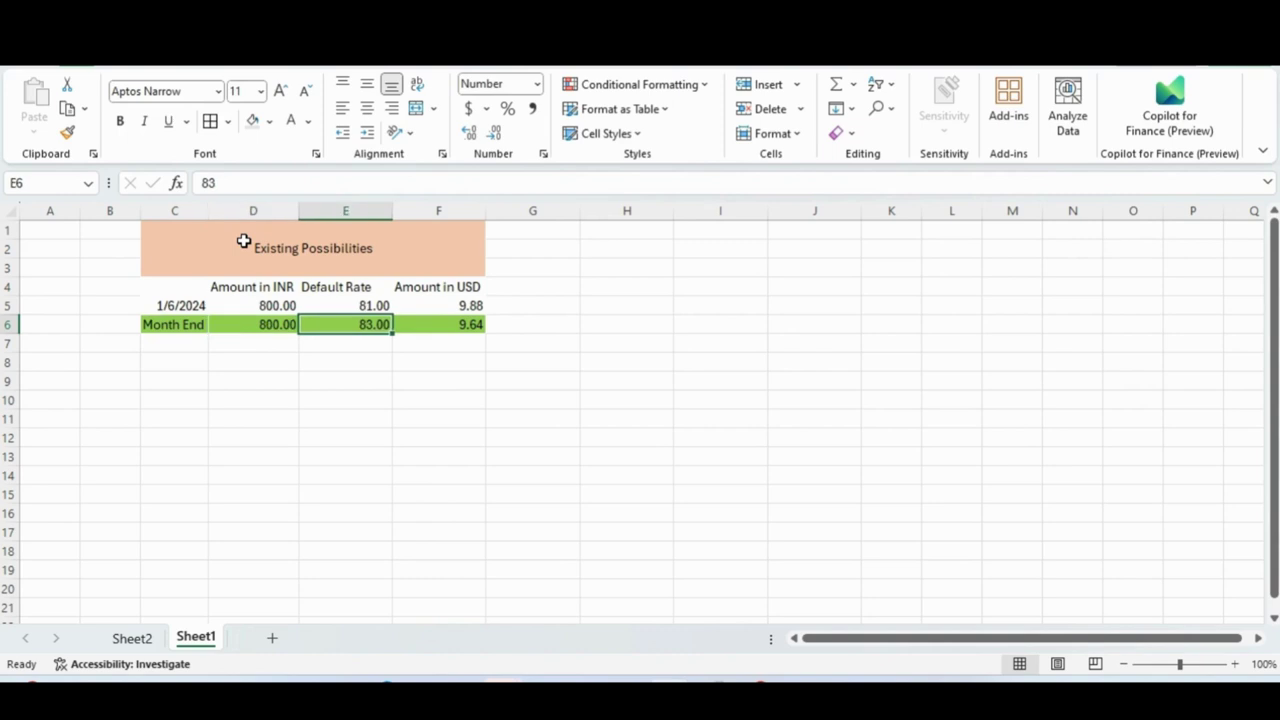
key("Right")
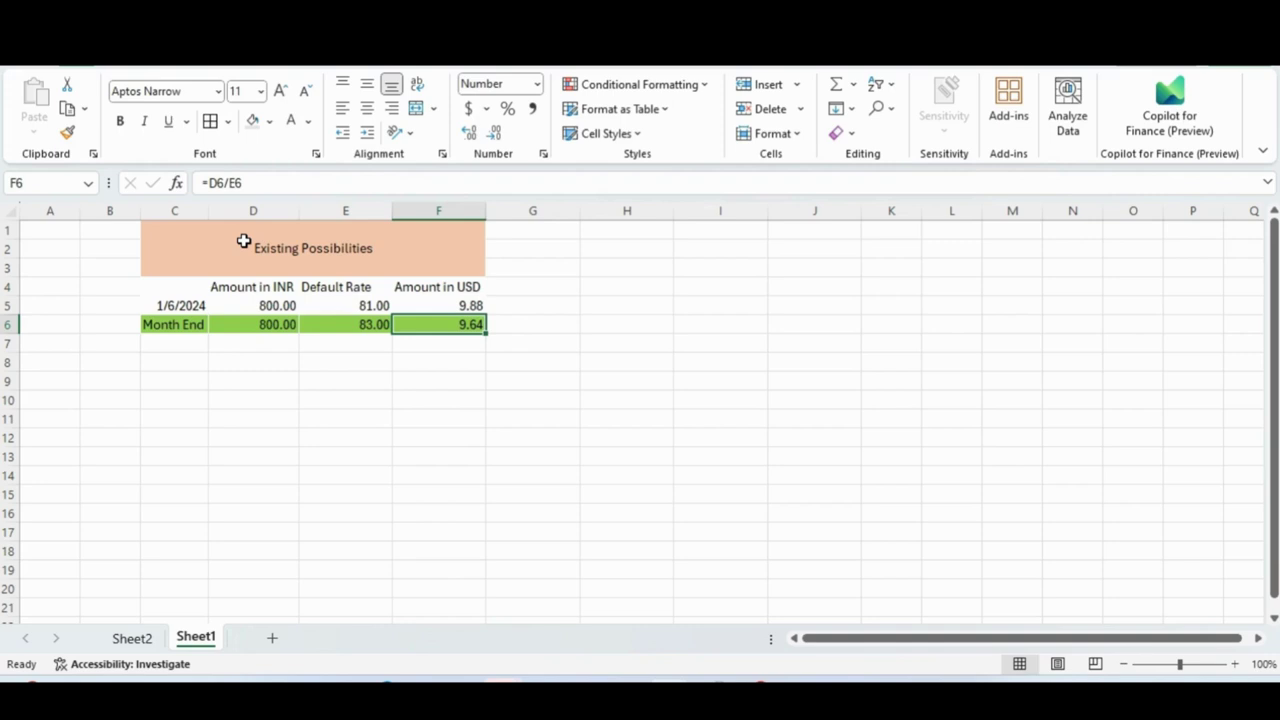
key("Left")
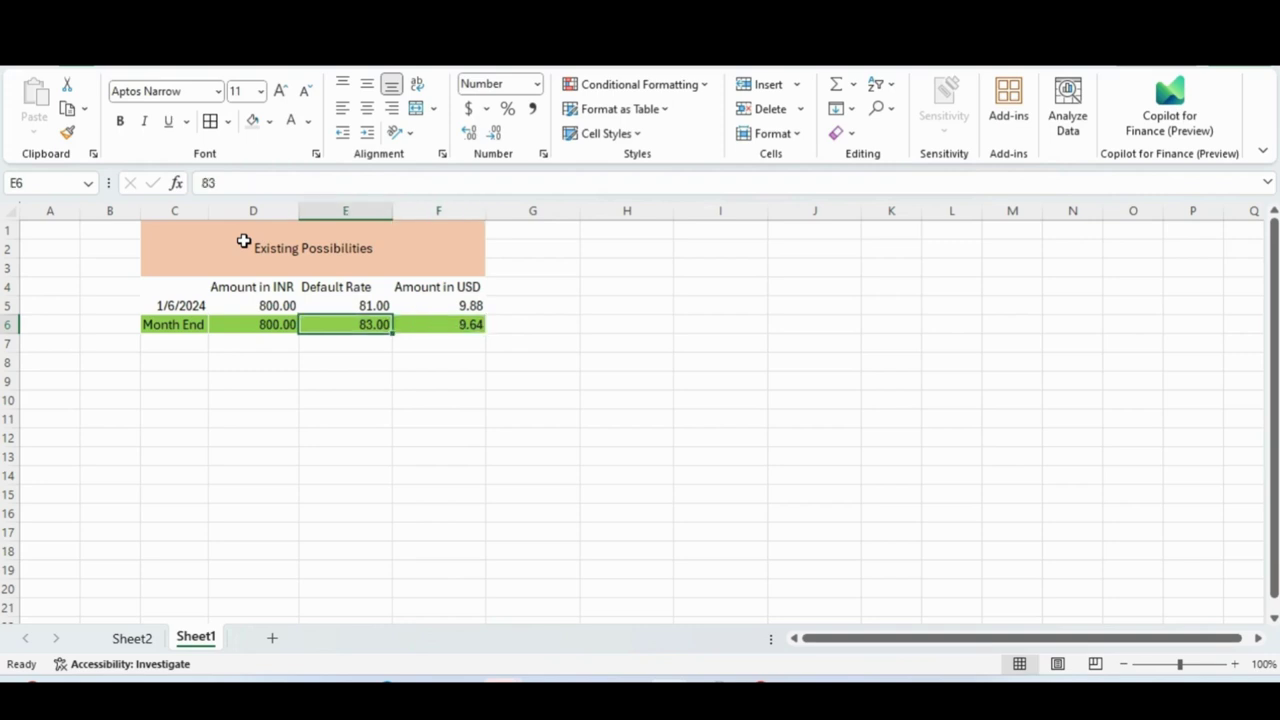
key("Left")
key("Right")
Examine the New Possibilities table on Sheet2, comparing the default rates and USD amounts with the additional rate
left_click(147, 640)
left_click(371, 389)
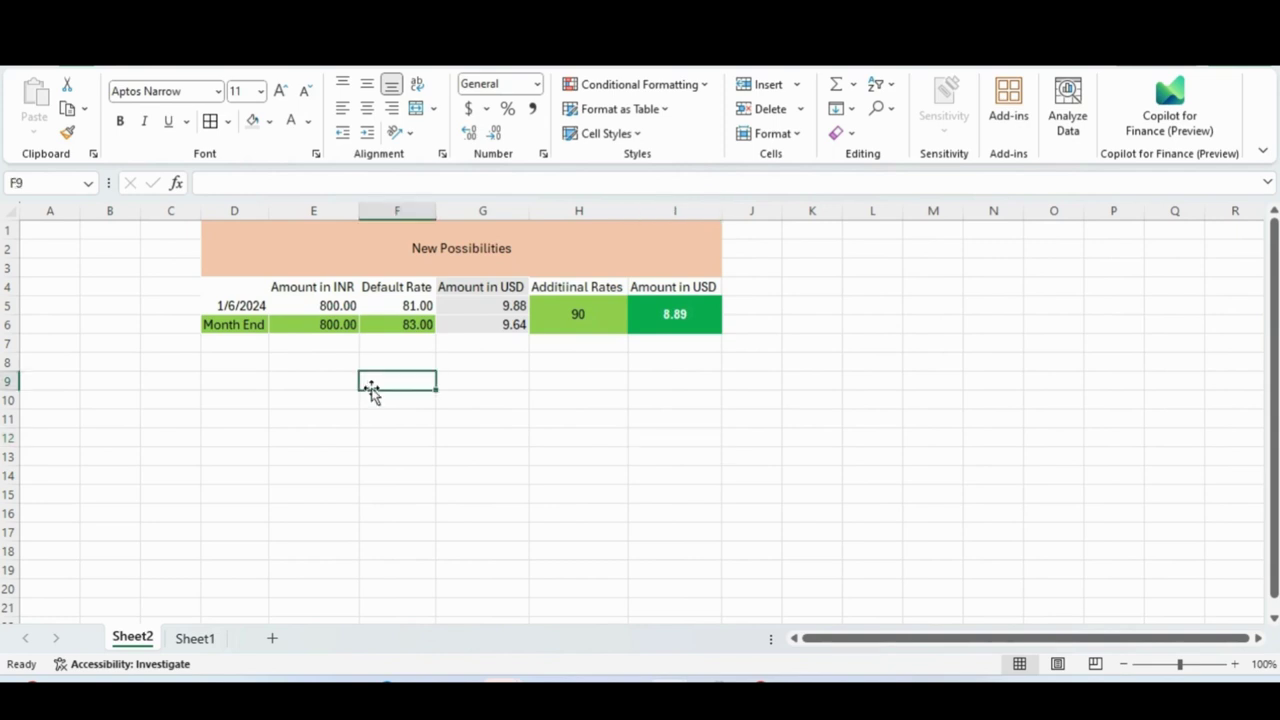
left_click(466, 291)
left_click_drag(466, 291, 471, 324)
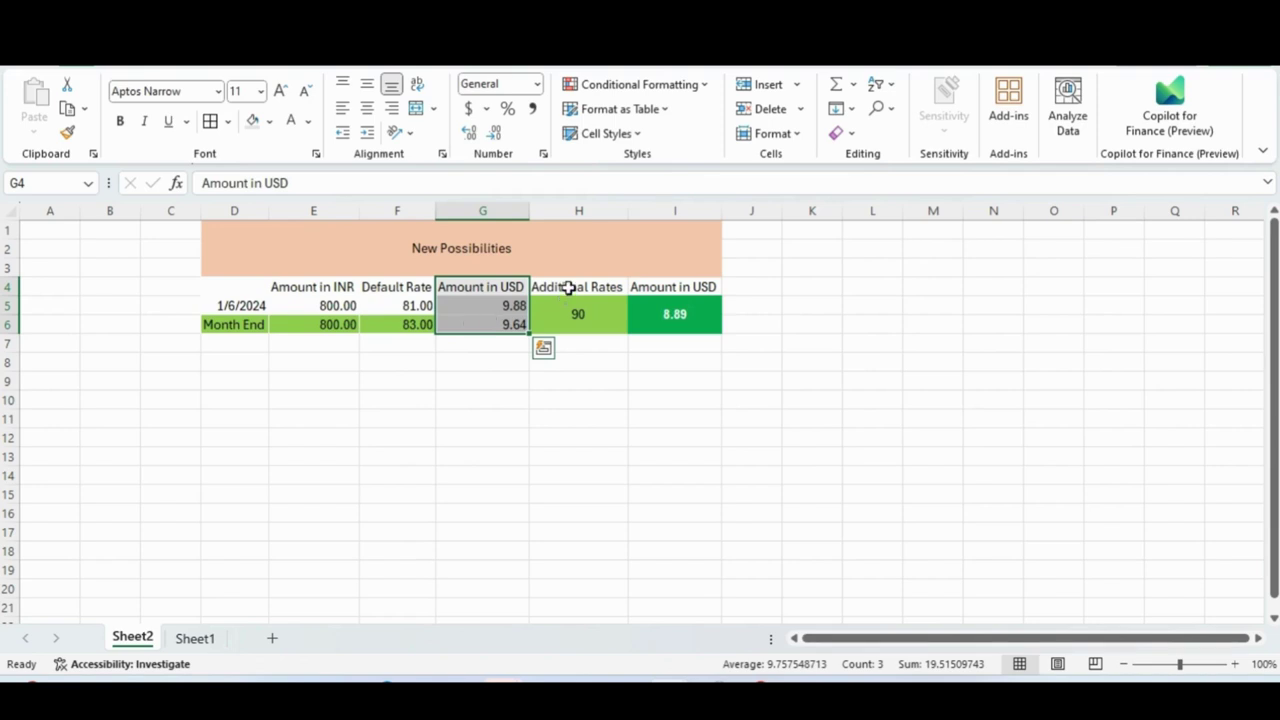
left_click_drag(568, 288, 569, 312)
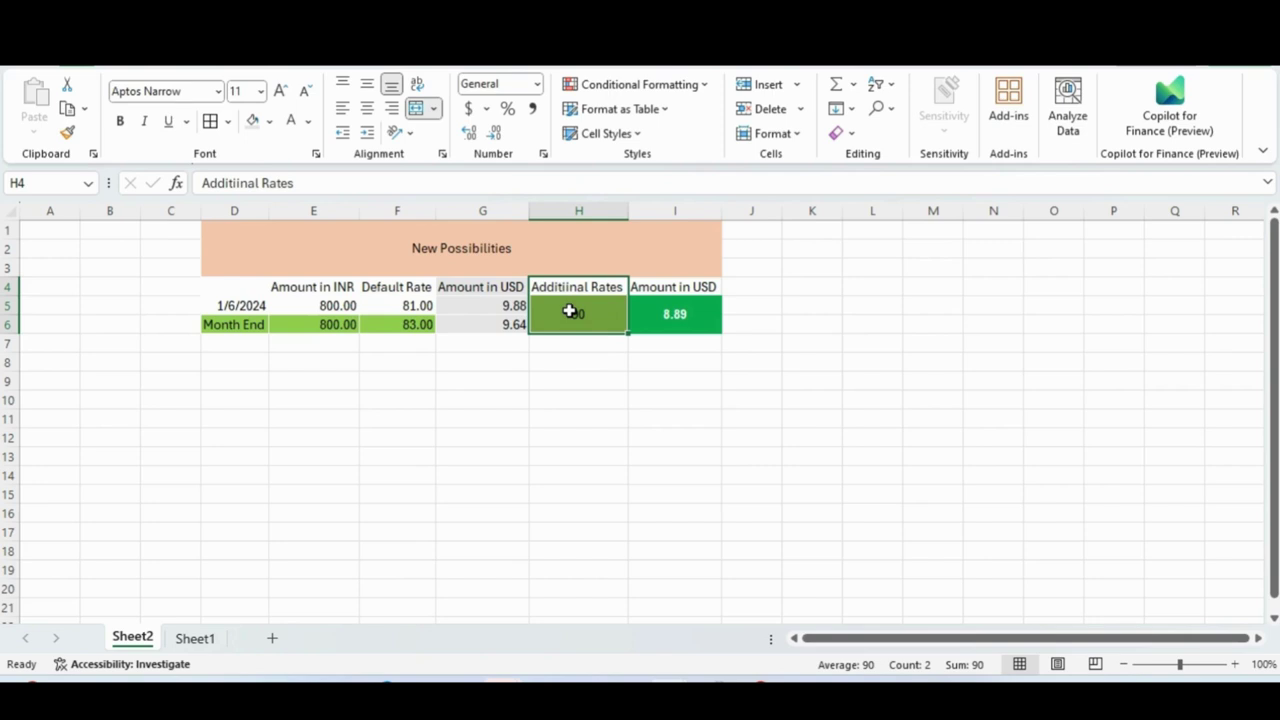
left_click(235, 306)
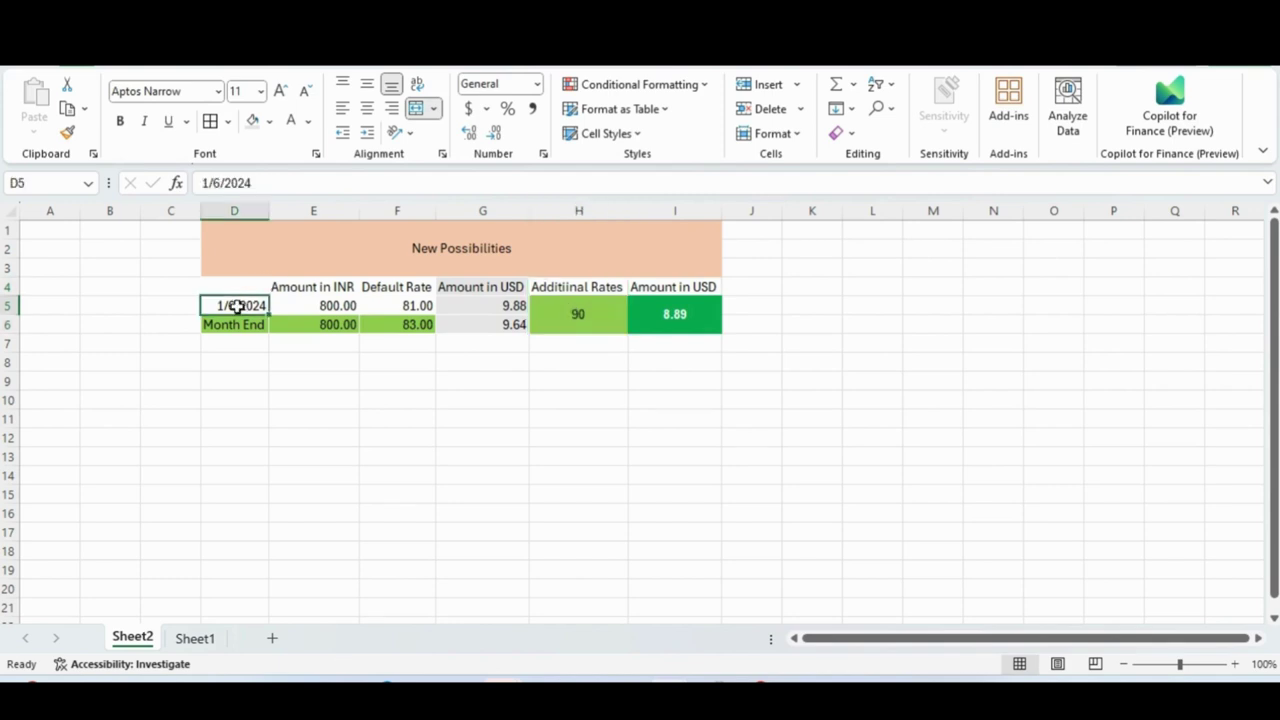
left_click(294, 308)
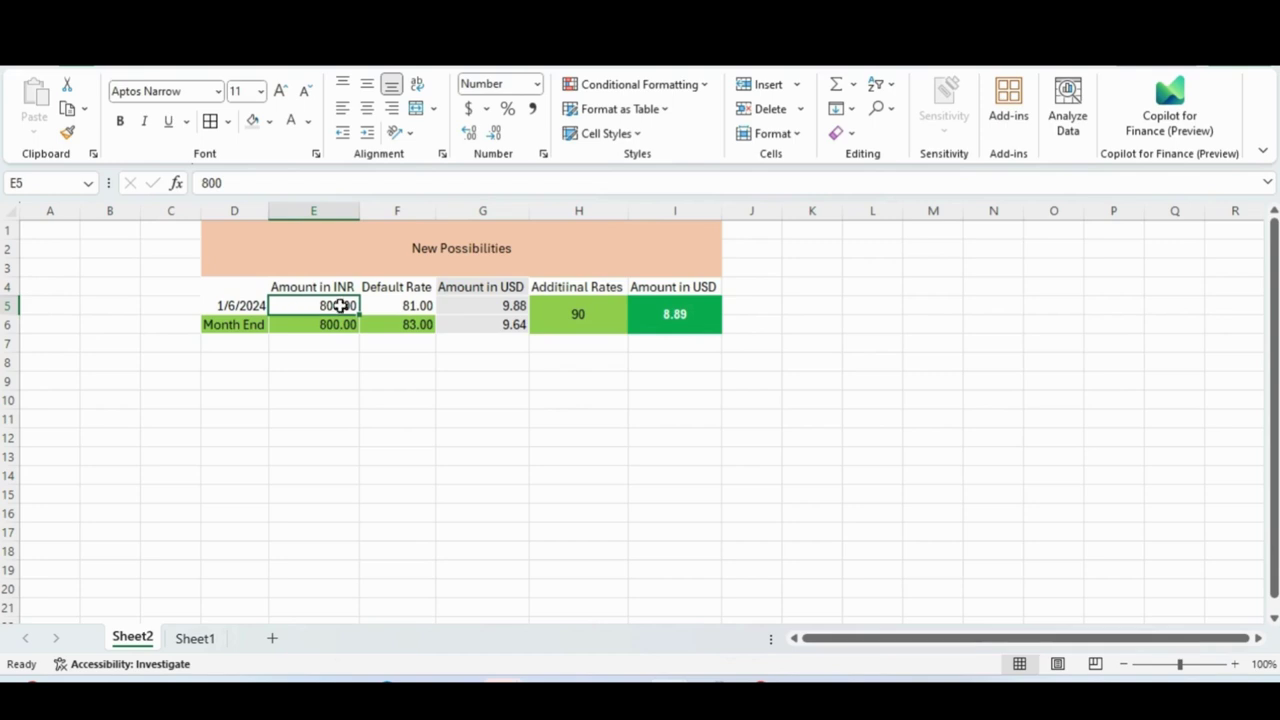
left_click(376, 306)
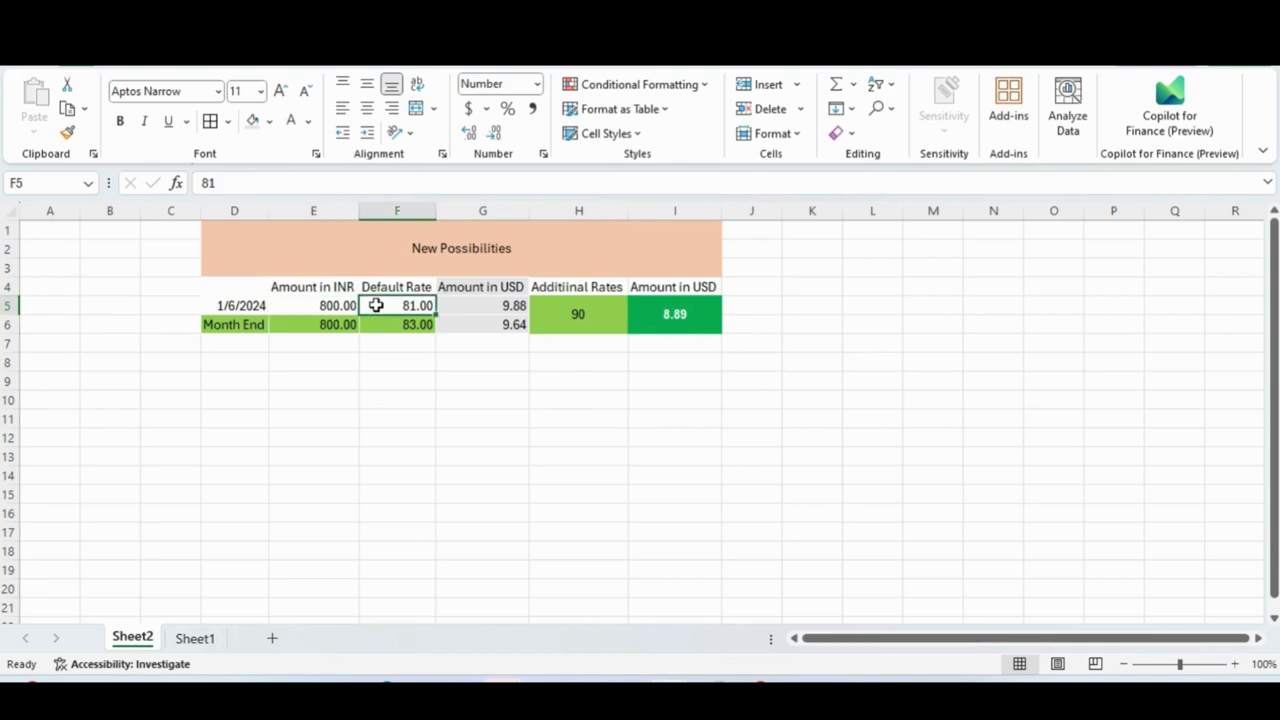
left_click(240, 324)
left_click(584, 325)
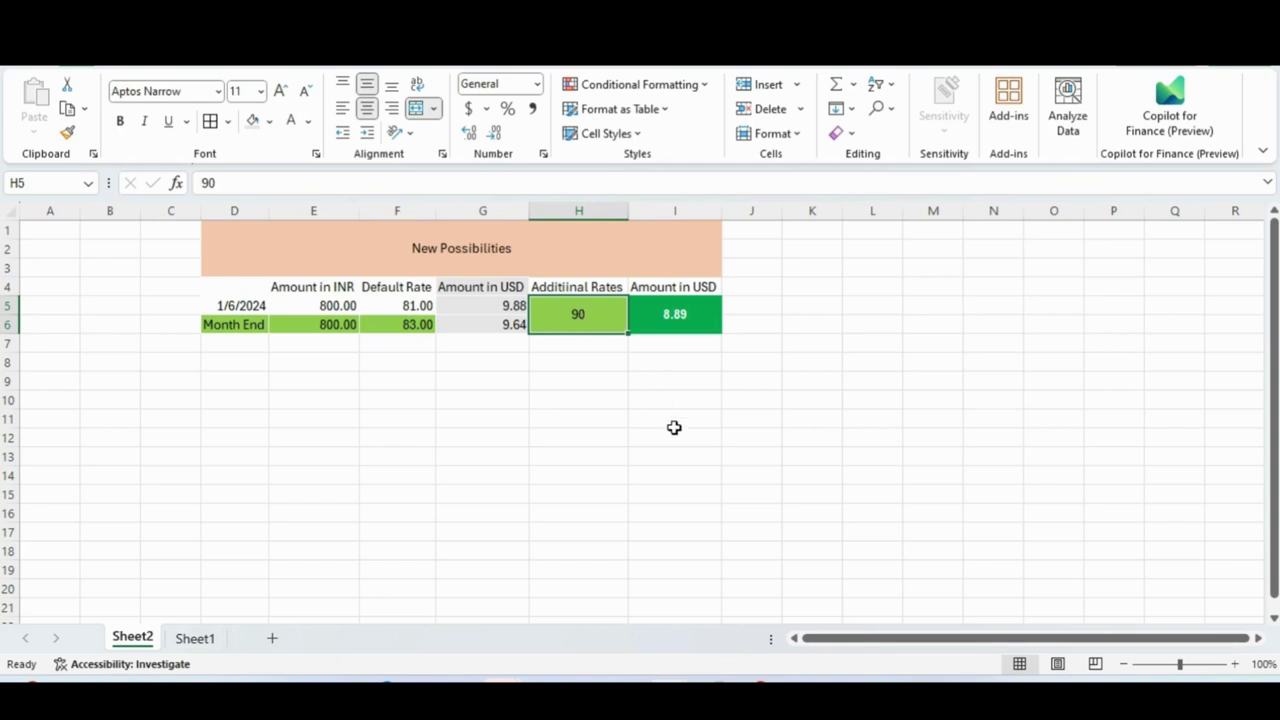
Switch to Dynamics 365 Finance and open the General ledger module's Ledger setup page to view its currency exchange rate types
mouse_move(710, 690)
left_click(718, 637)
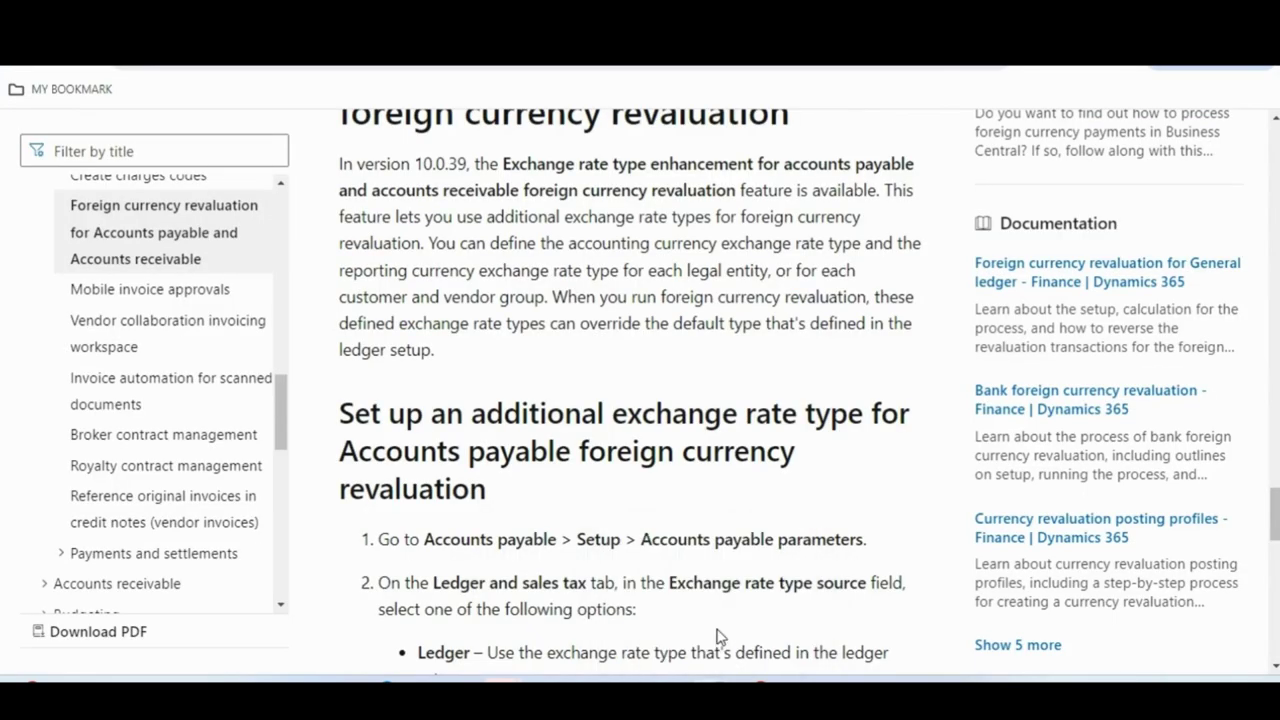
key("ctrl+Tab")
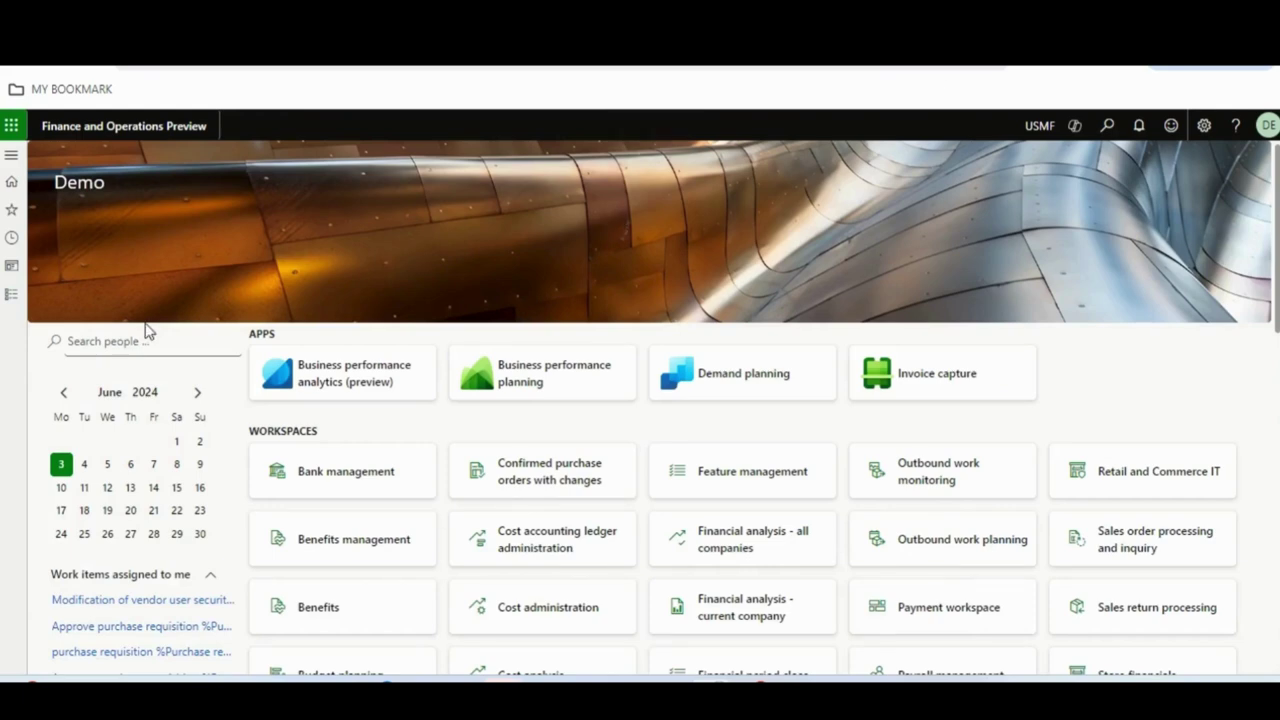
left_click(12, 294)
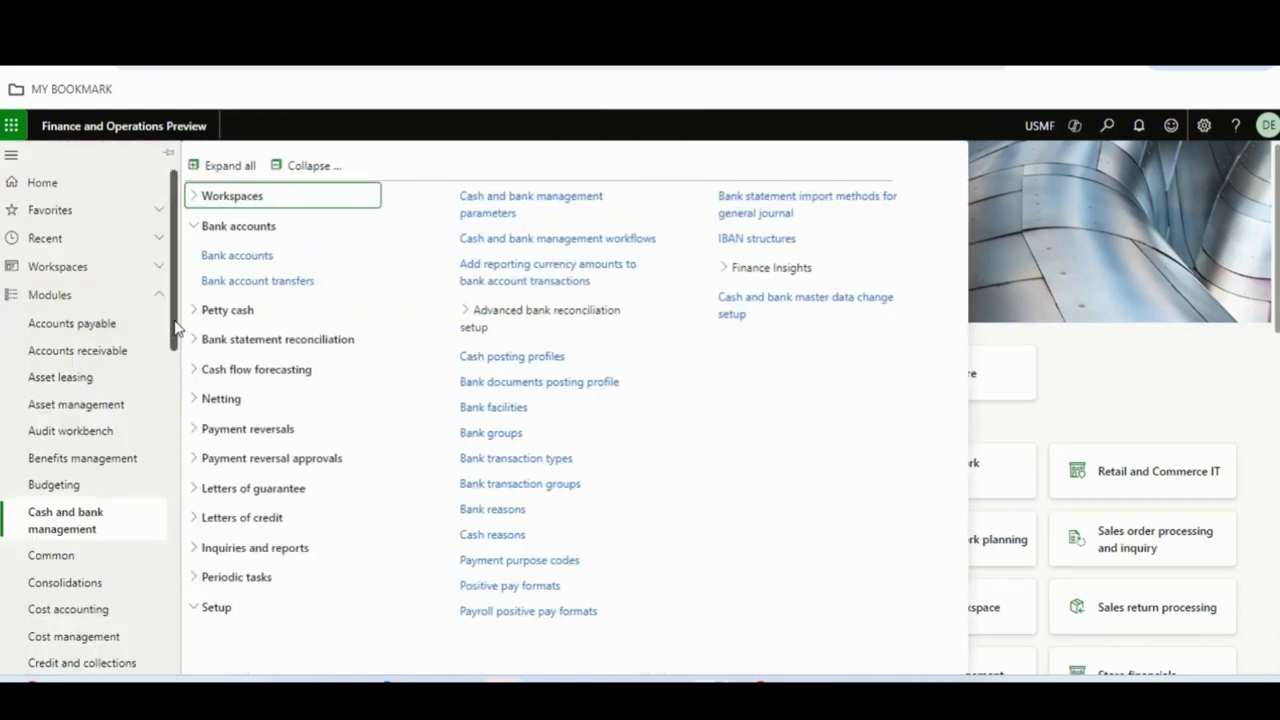
left_click_drag(176, 330, 172, 525)
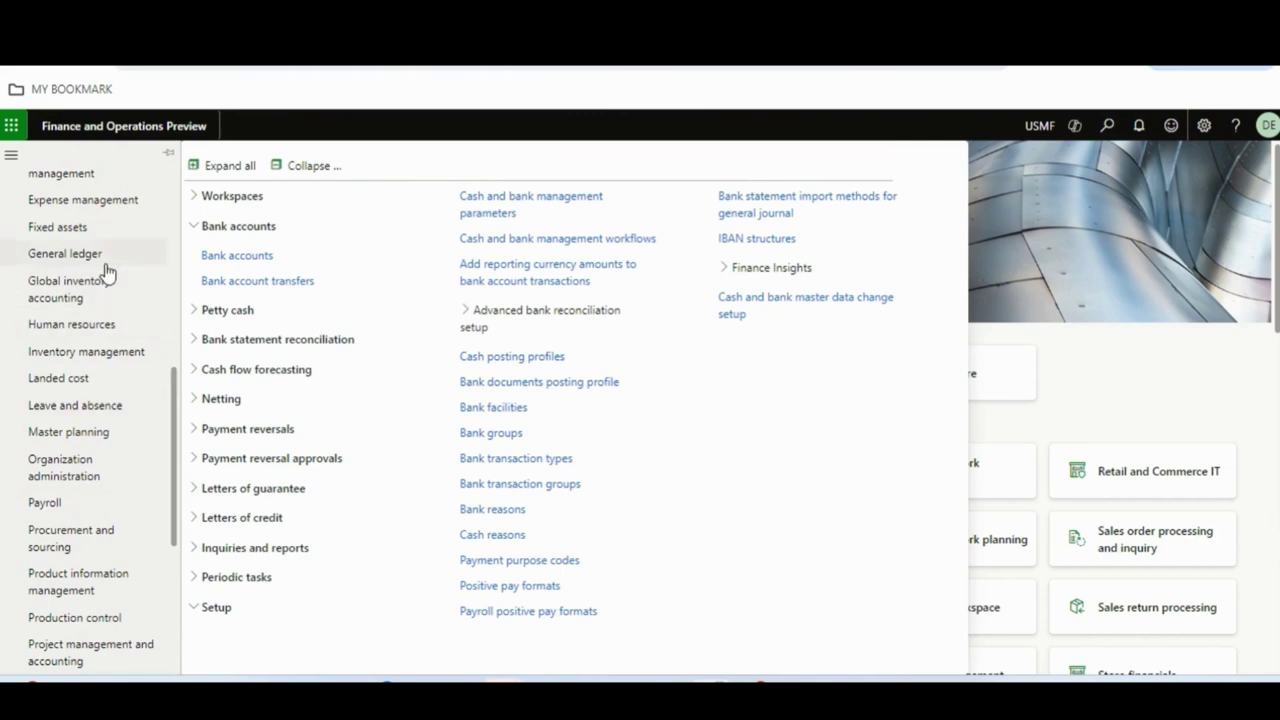
left_click(66, 254)
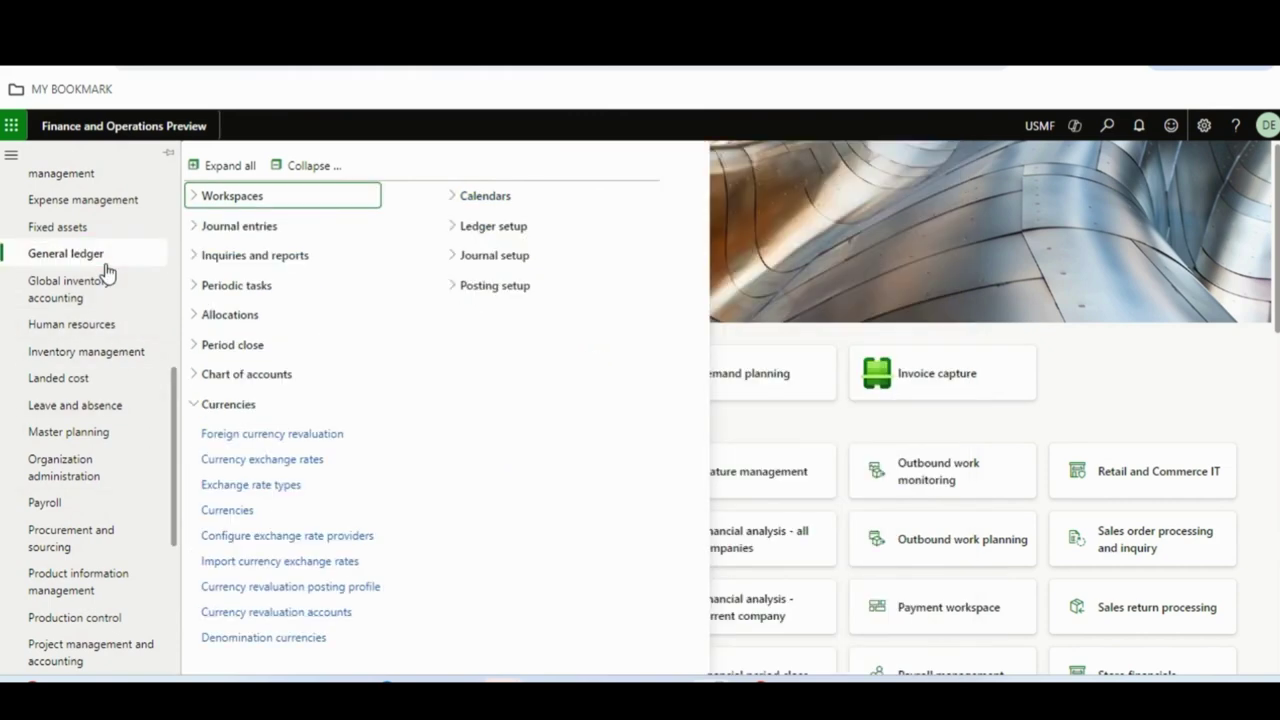
left_click(455, 236)
left_click(477, 256)
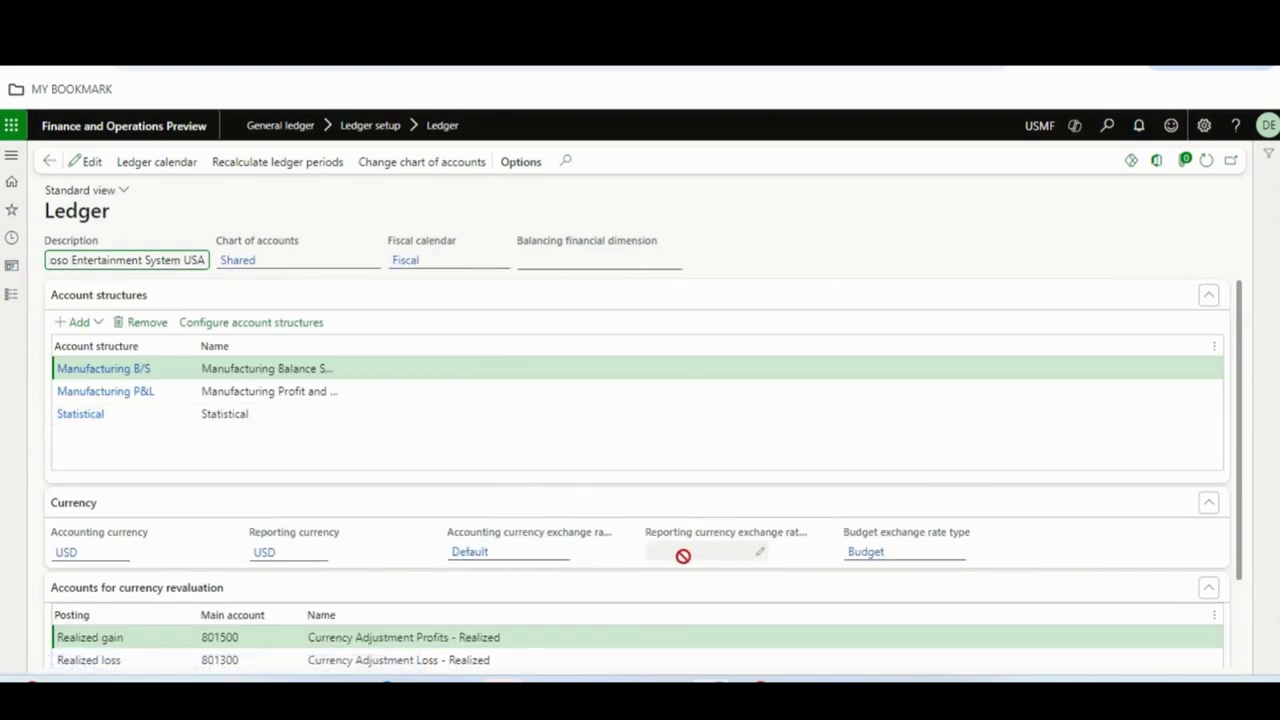
Open the Feature management workspace in the System administration module
left_click(11, 294)
left_click(72, 330)
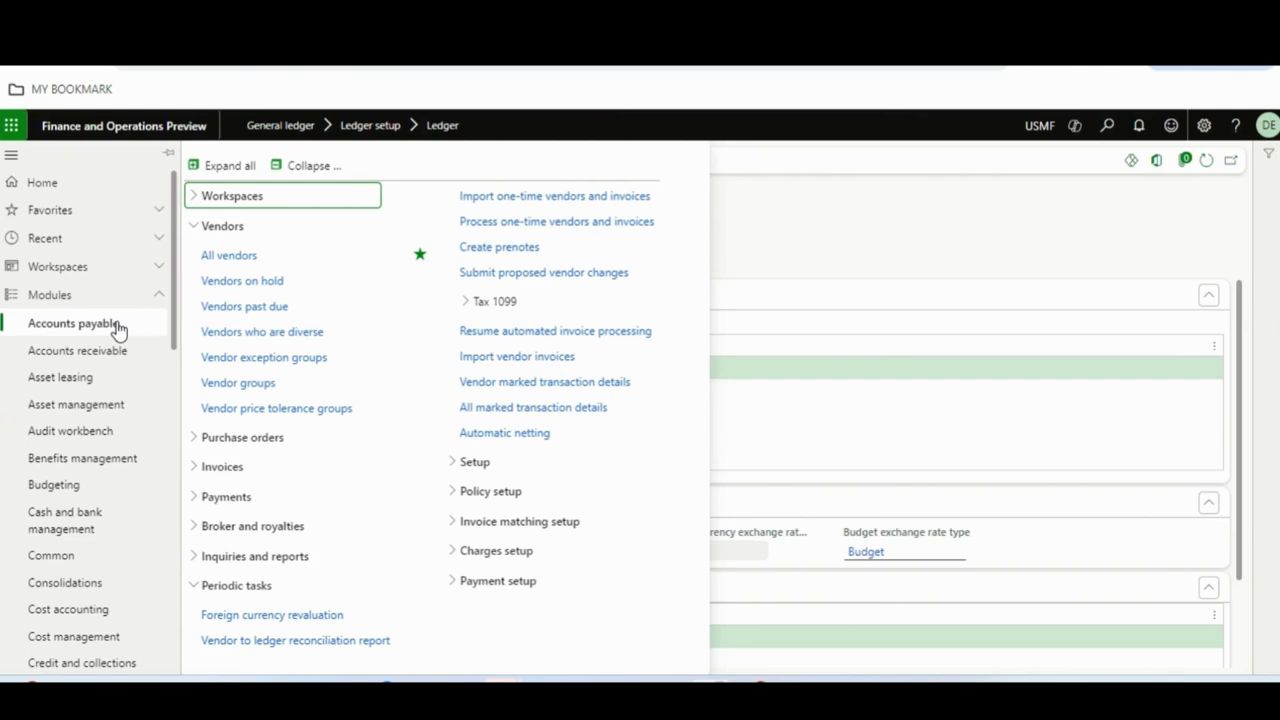
left_click_drag(176, 325, 171, 663)
left_click(141, 515)
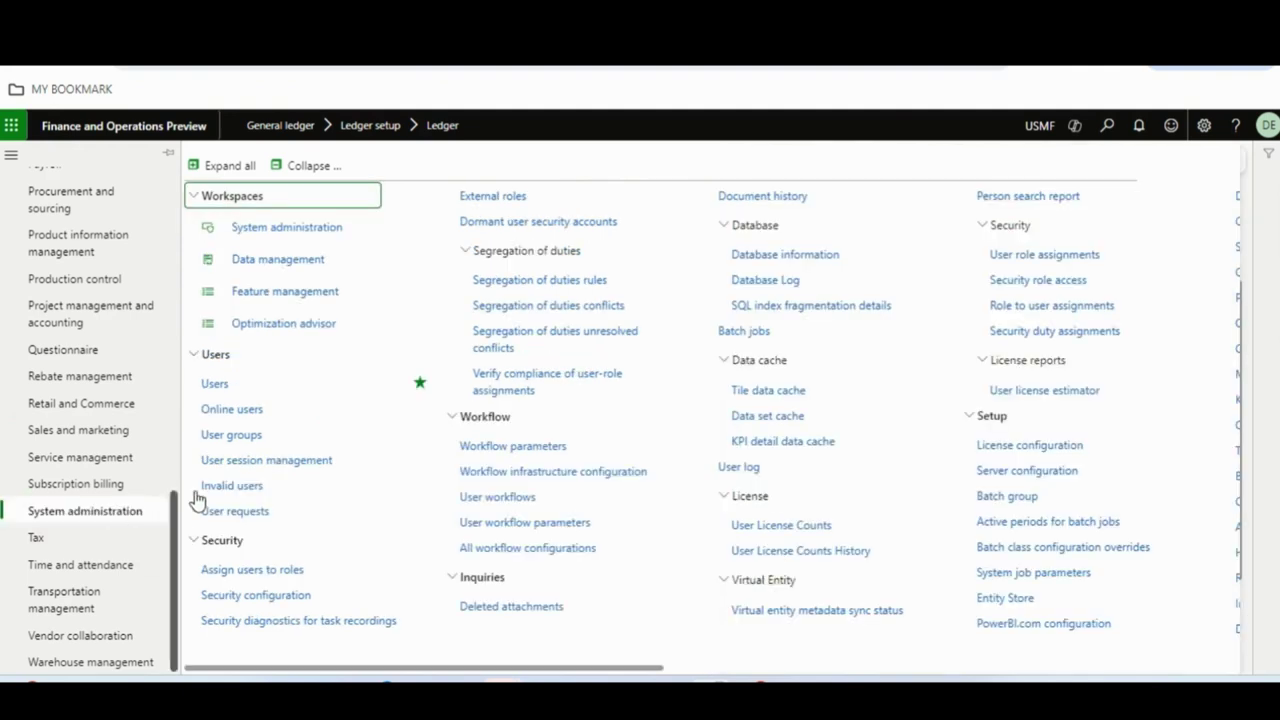
left_click(275, 303)
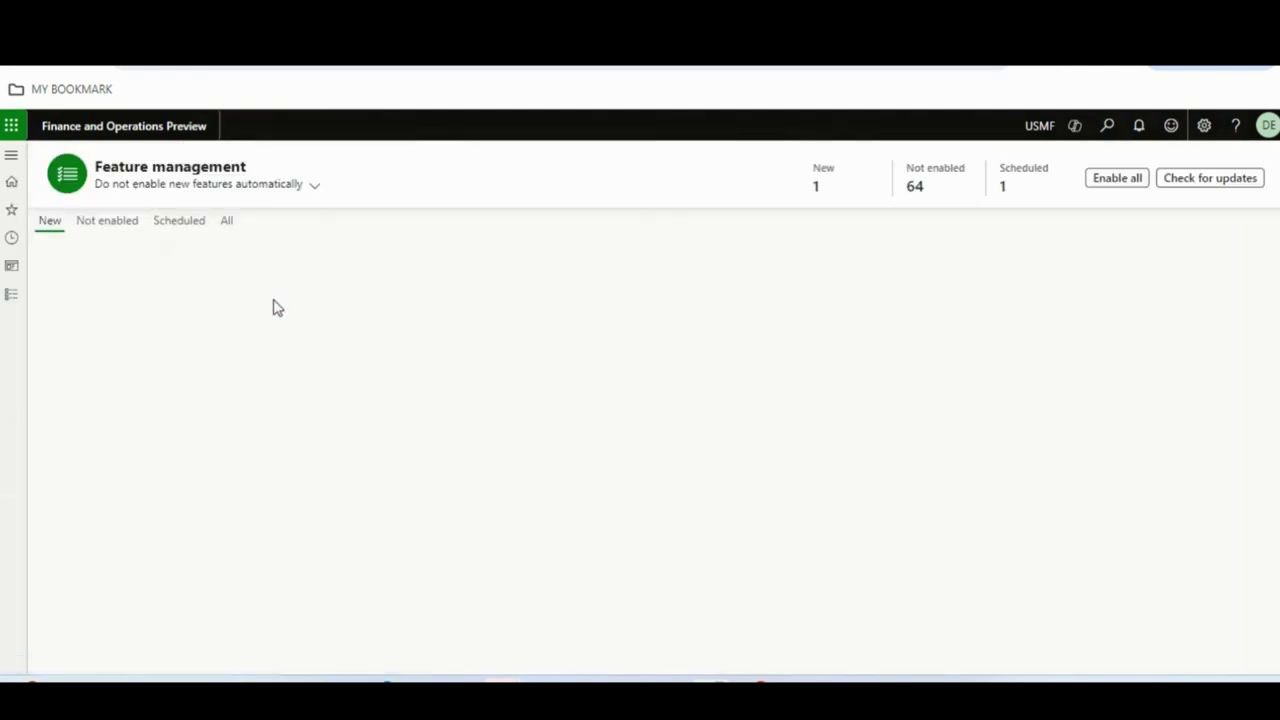
Filter the complete feature list by name for foreign currency features and review the AP/AR and bank exchange rate type enhancement features
left_click(229, 224)
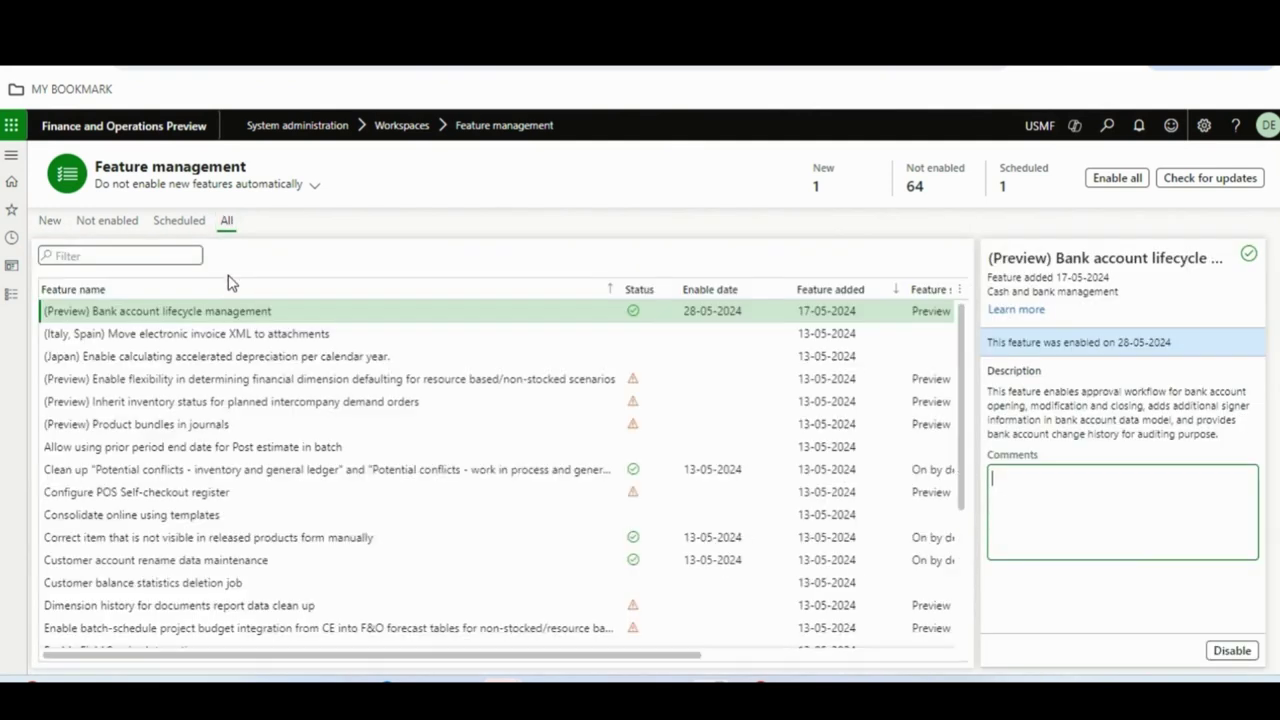
left_click(224, 299)
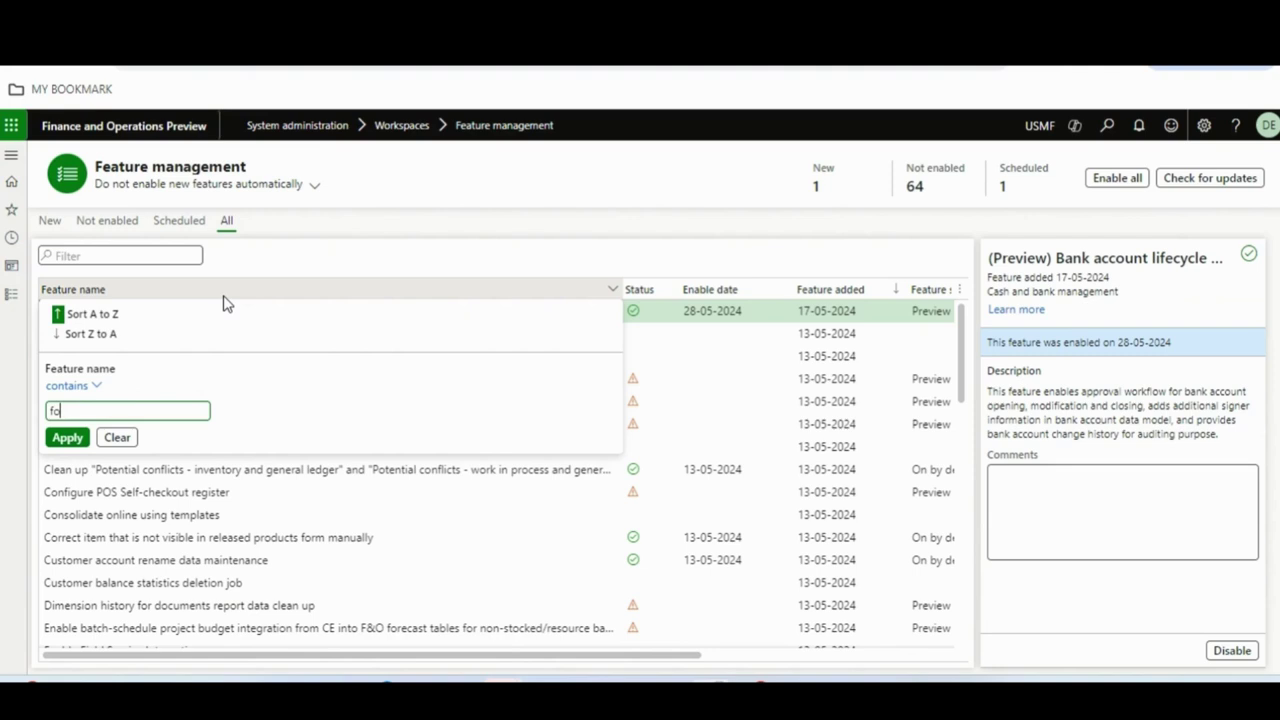
key("Return")
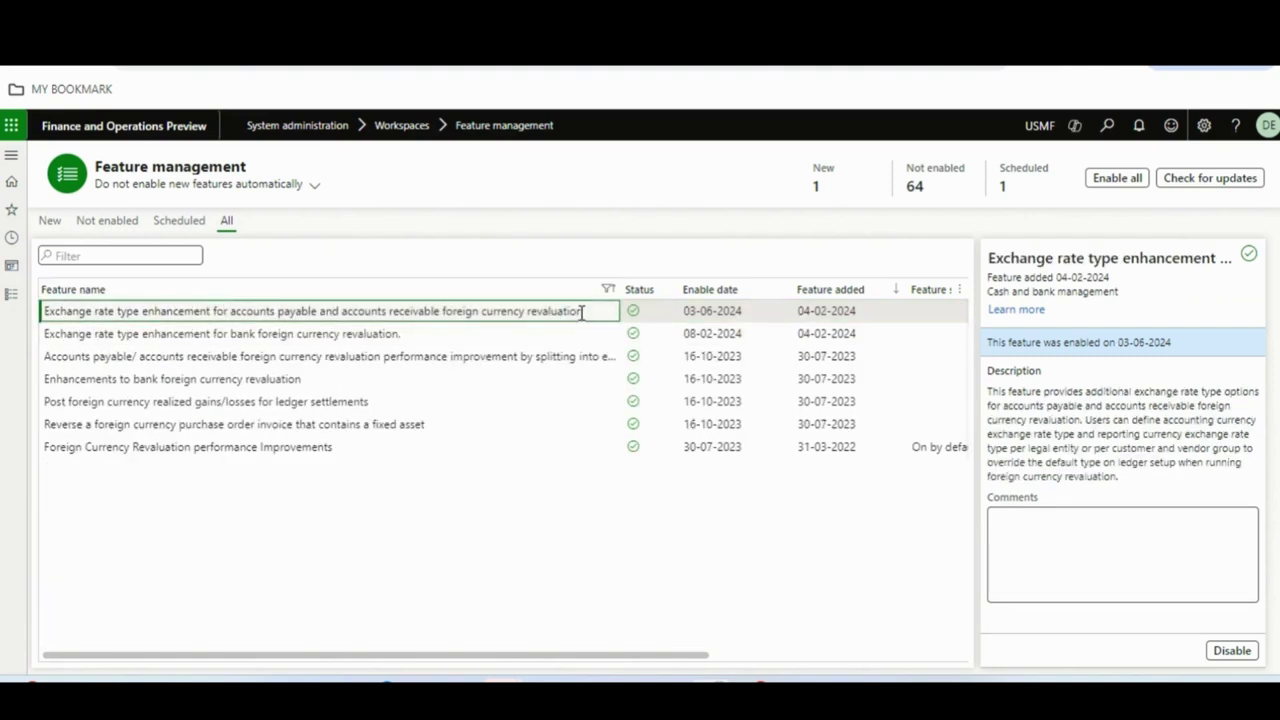
left_click_drag(596, 311, 44, 311)
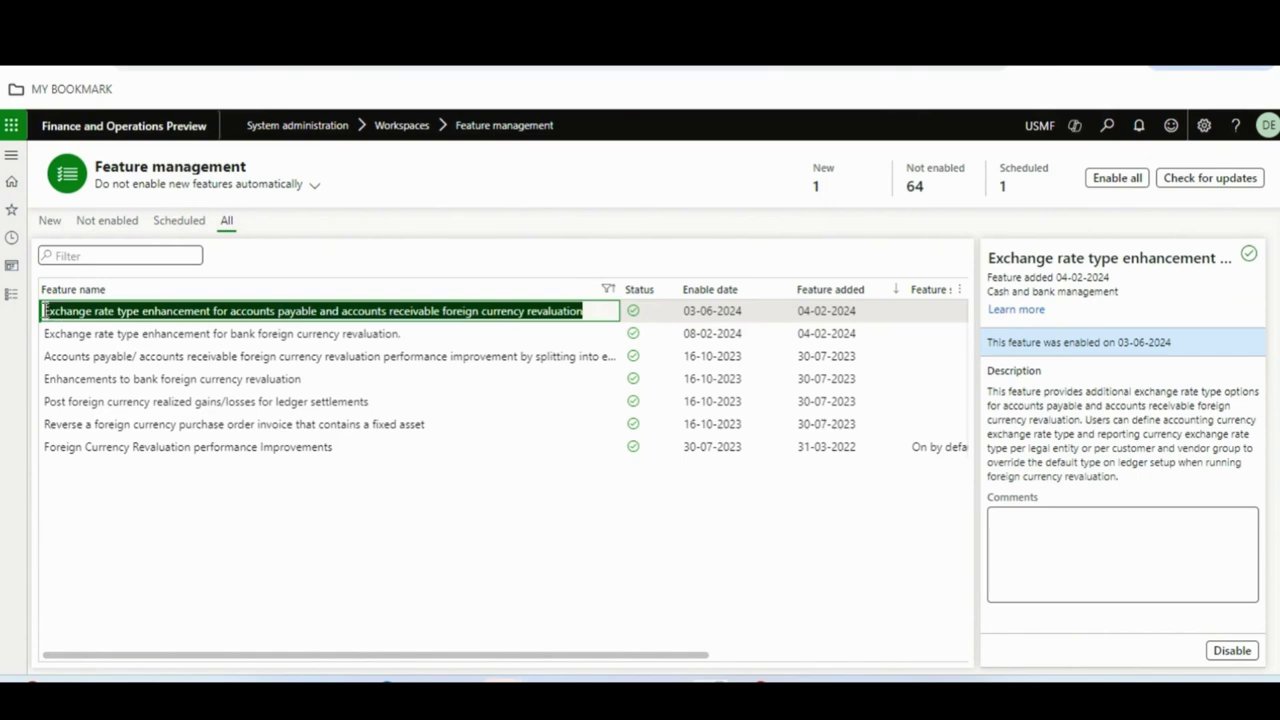
left_click(385, 332)
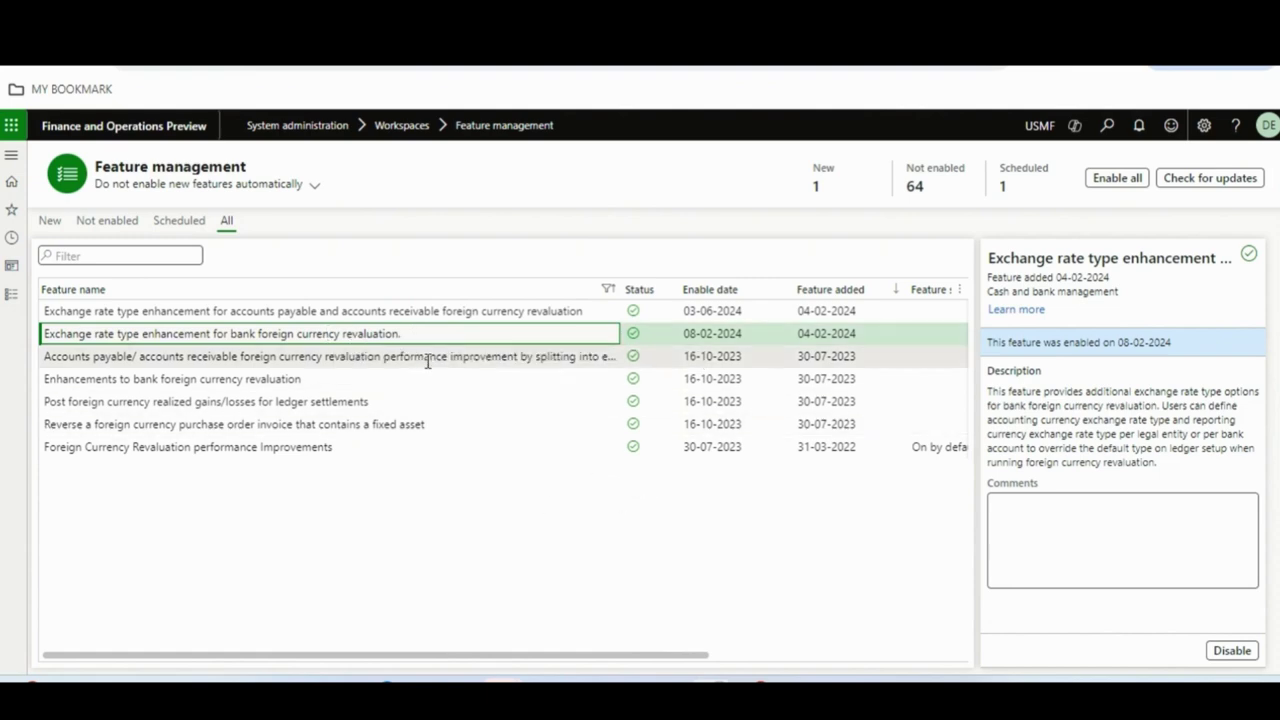
Open the Accounts payable parameters and show the exchange rate type source under Ledger and sales tax
left_click(12, 294)
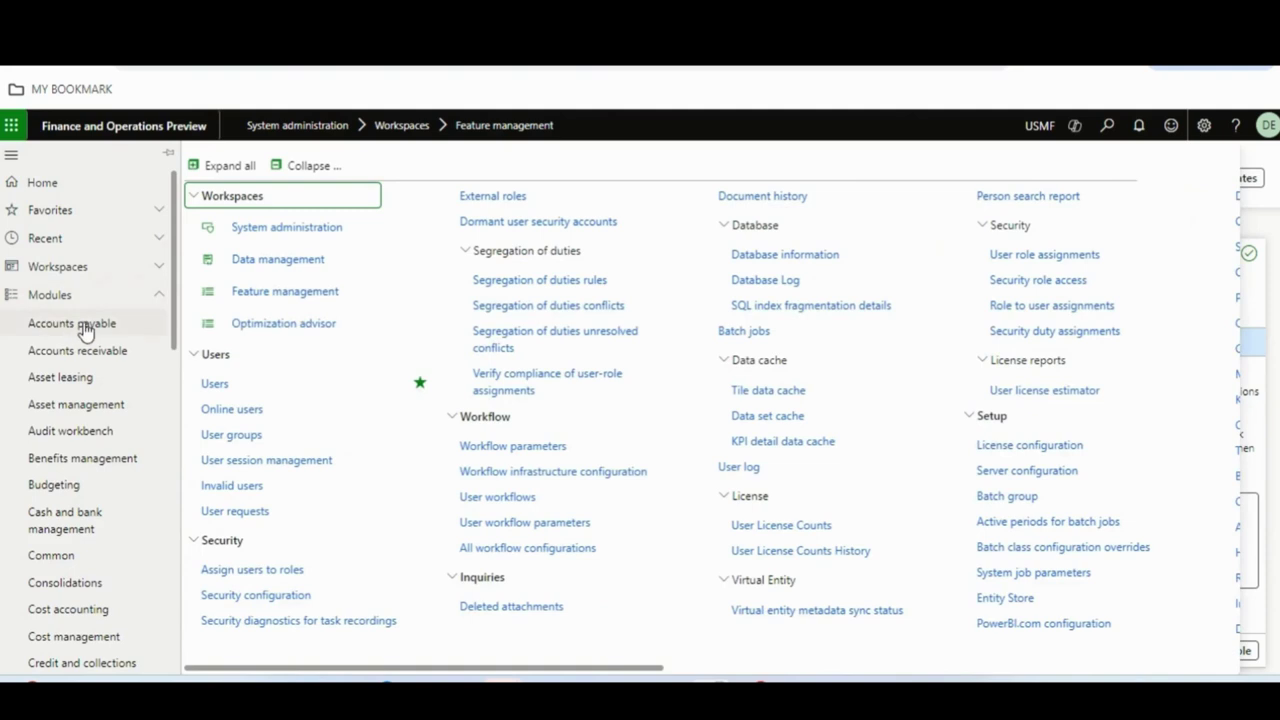
left_click(85, 326)
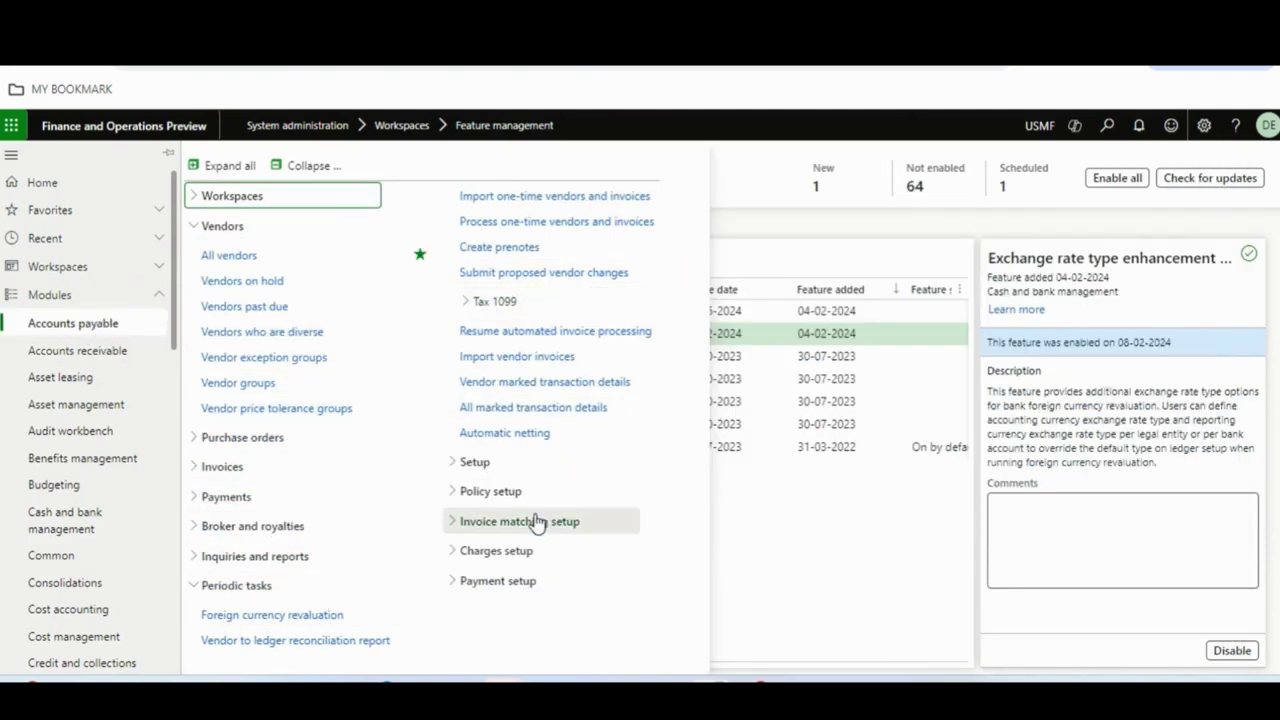
left_click(478, 466)
left_click(512, 492)
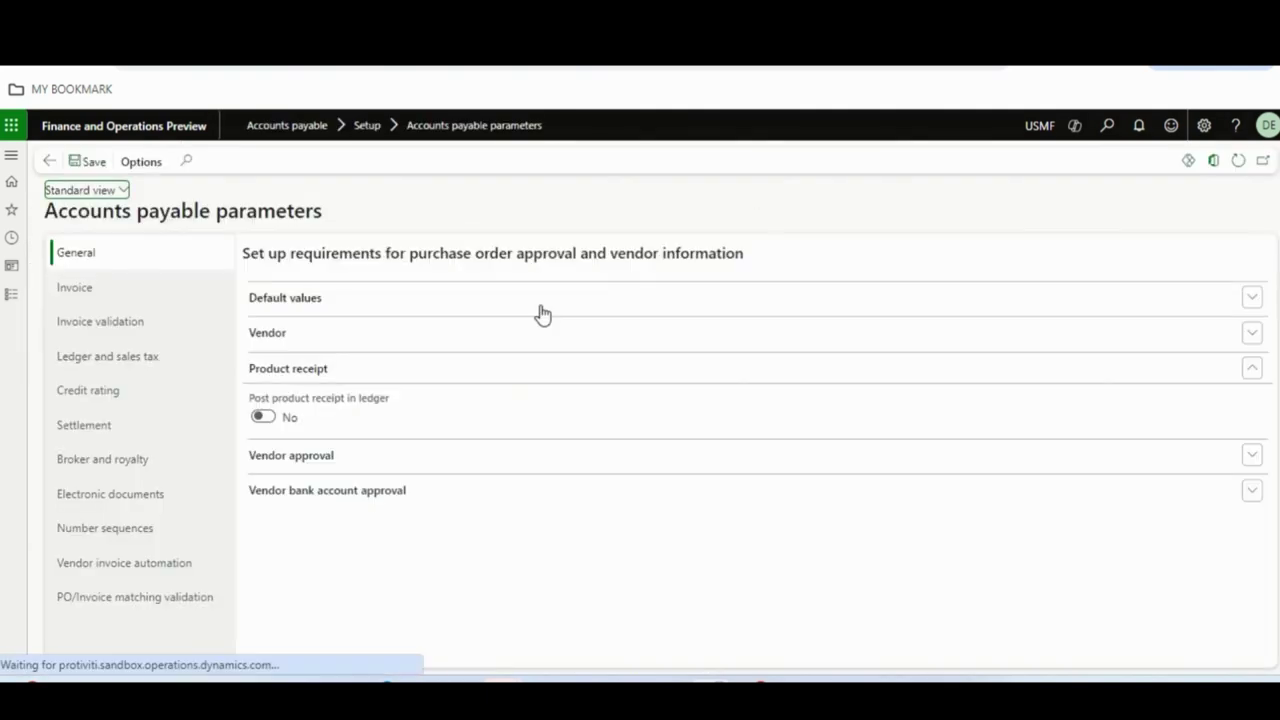
left_click(151, 362)
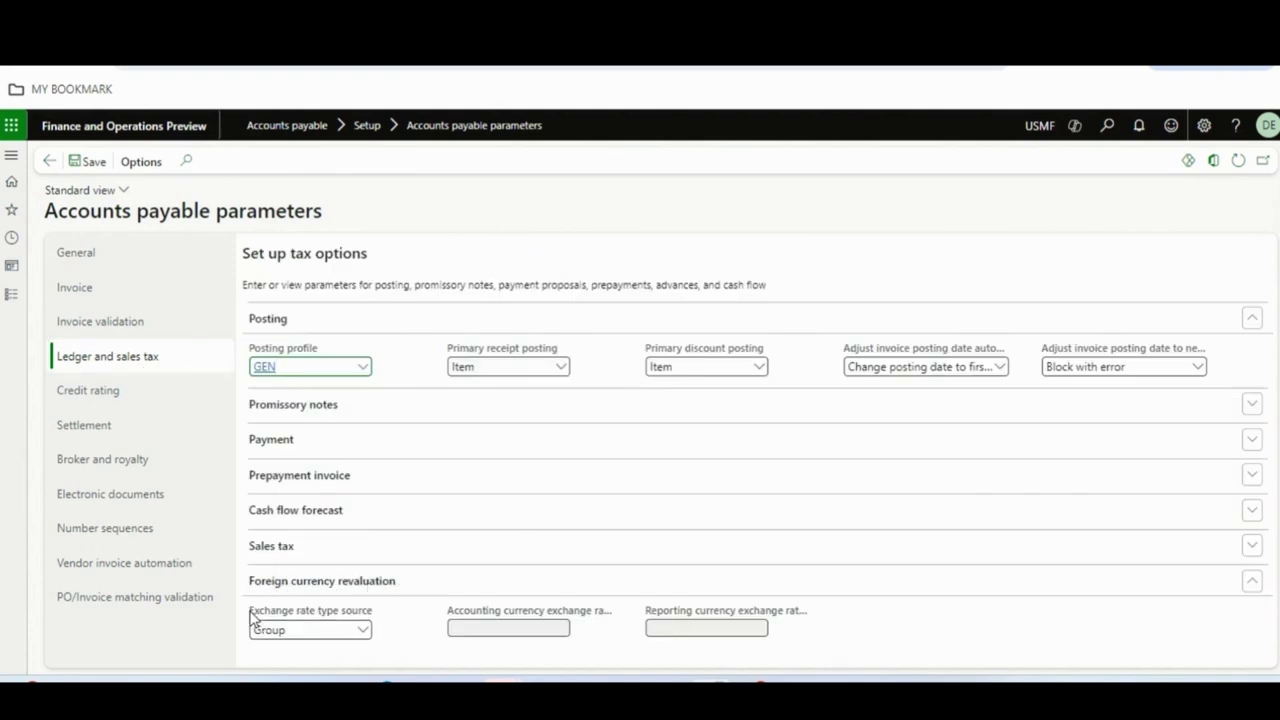
left_click_drag(251, 613, 366, 631)
left_click(388, 620)
Switch to the Microsoft Learn article and read the Ledger, Specific and Group options for the accounts payable exchange rate type source
key("ctrl+Tab")
scroll(665, 376, "down", 3)
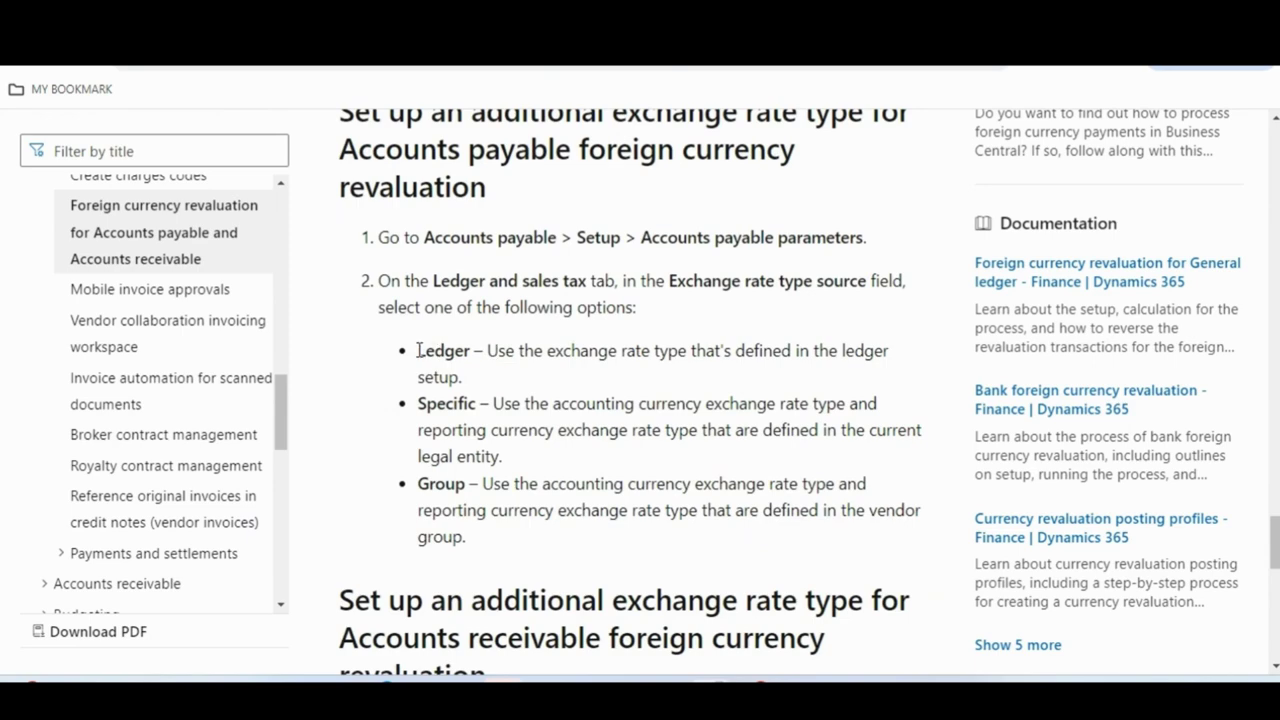
left_click_drag(416, 350, 731, 552)
left_click(512, 383)
left_click_drag(490, 350, 530, 368)
left_click(530, 368)
left_click_drag(419, 403, 477, 405)
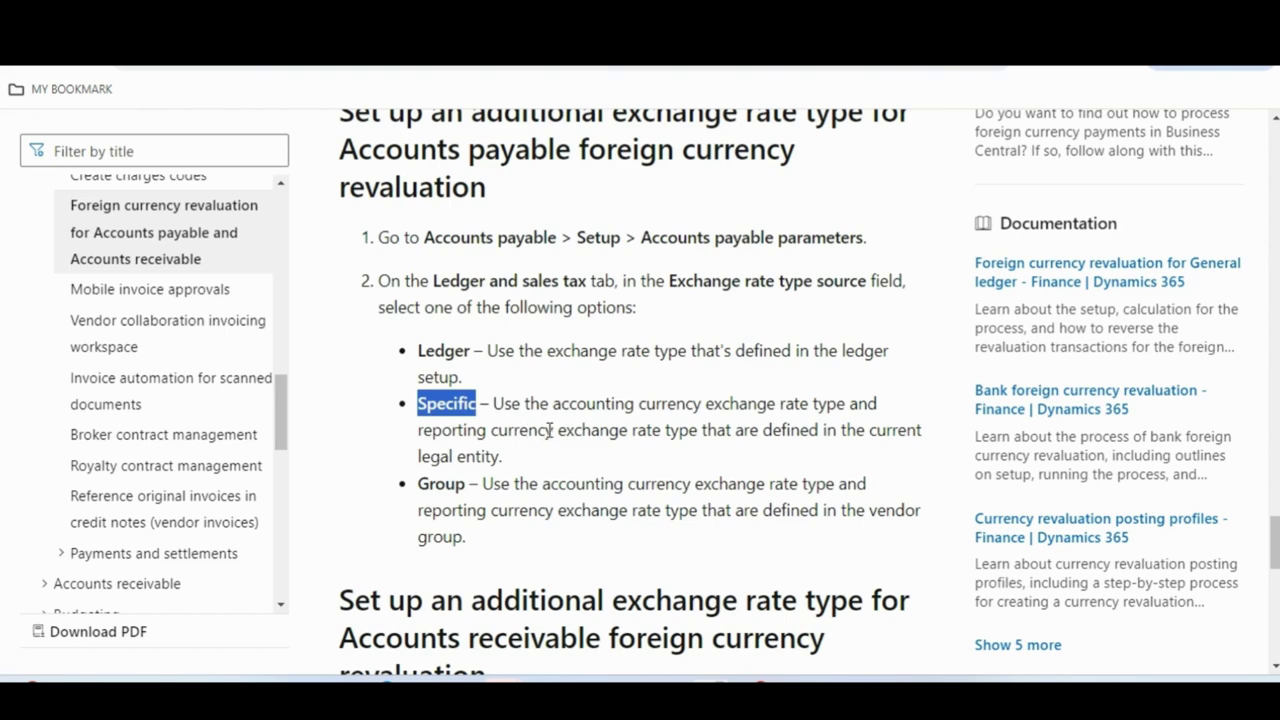
left_click_drag(509, 460, 410, 403)
left_click_drag(430, 484, 489, 512)
left_click(493, 517)
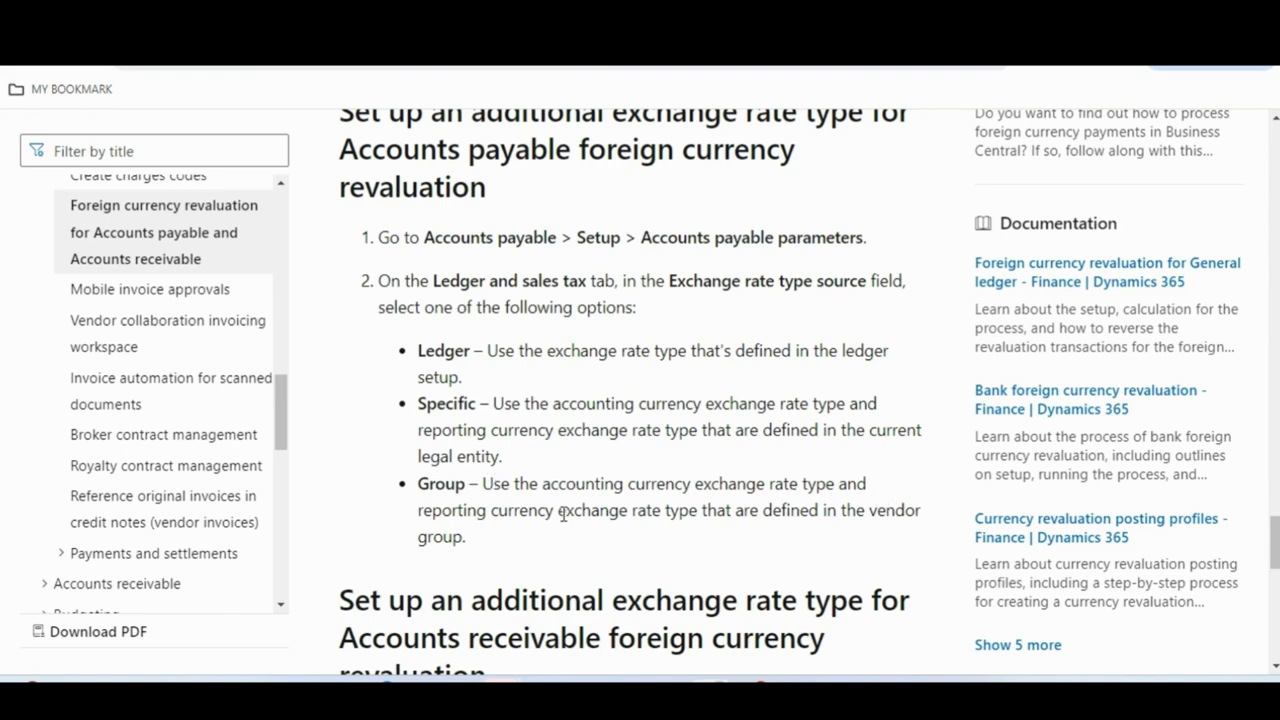
left_click_drag(500, 543, 418, 352)
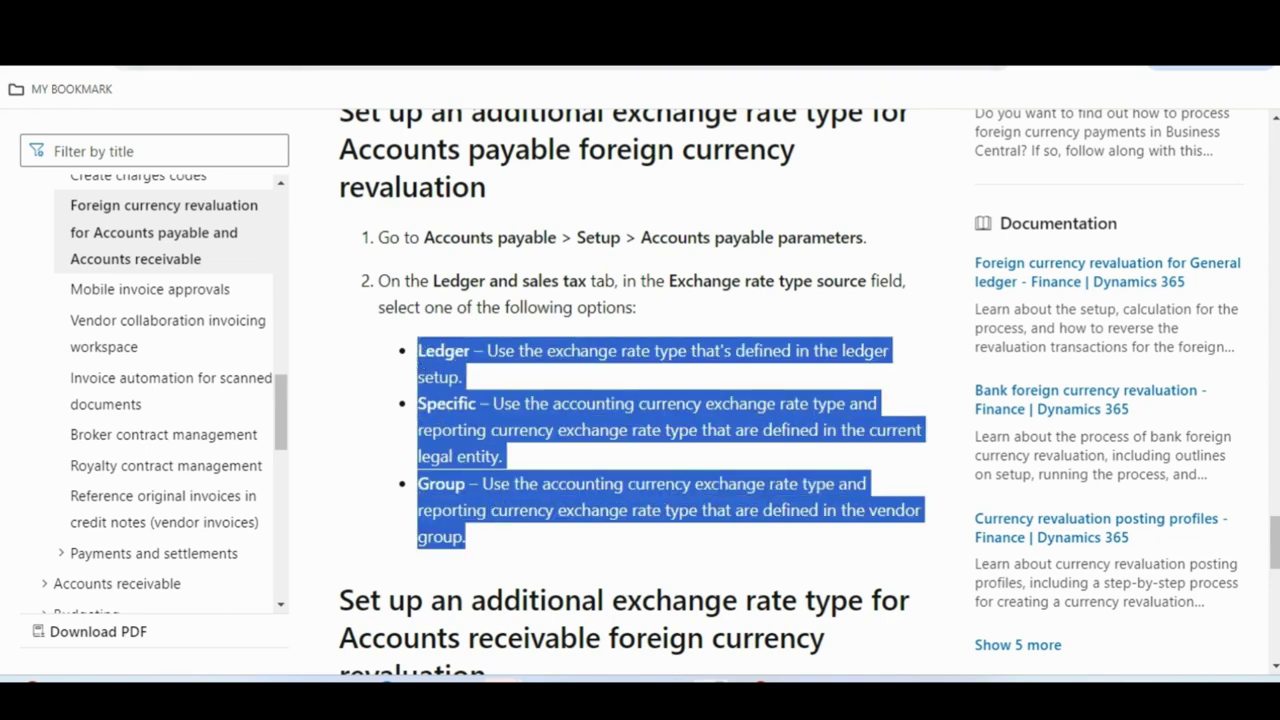
Switch back to Dynamics 365 Finance and set the foreign currency revaluation exchange rate type source to Ledger
left_click(876, 45)
left_click(340, 625)
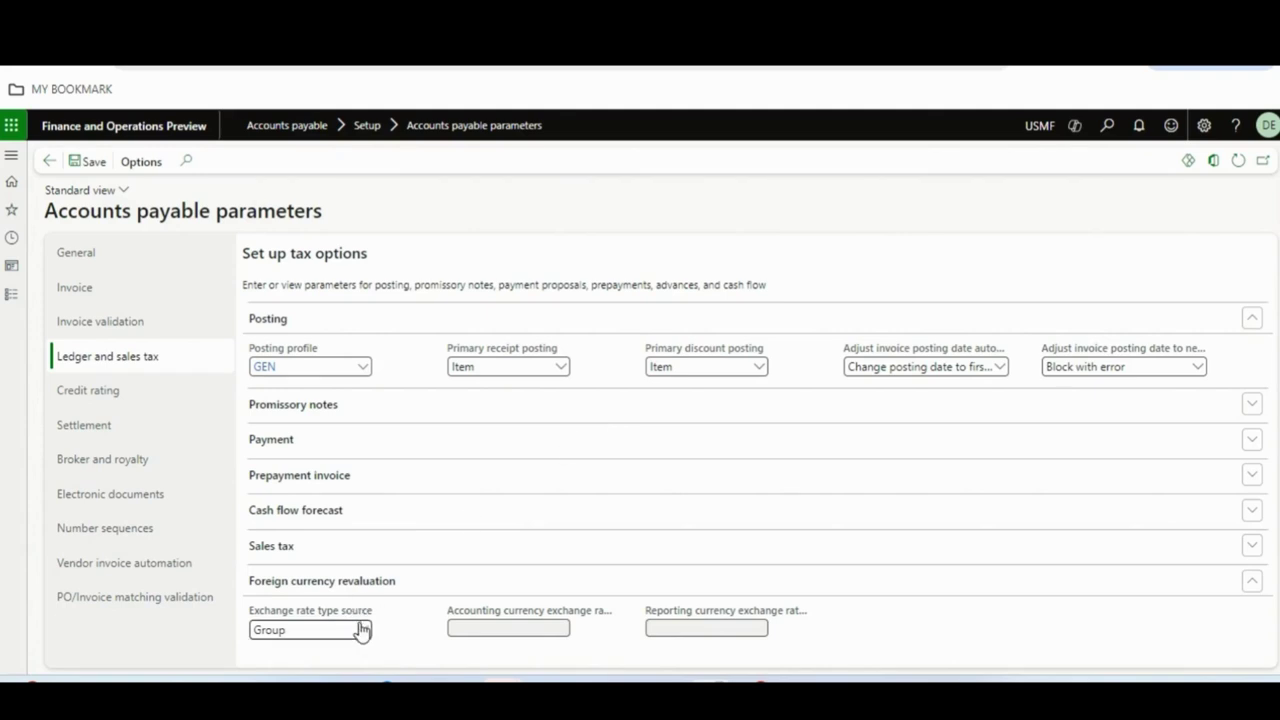
left_click(362, 628)
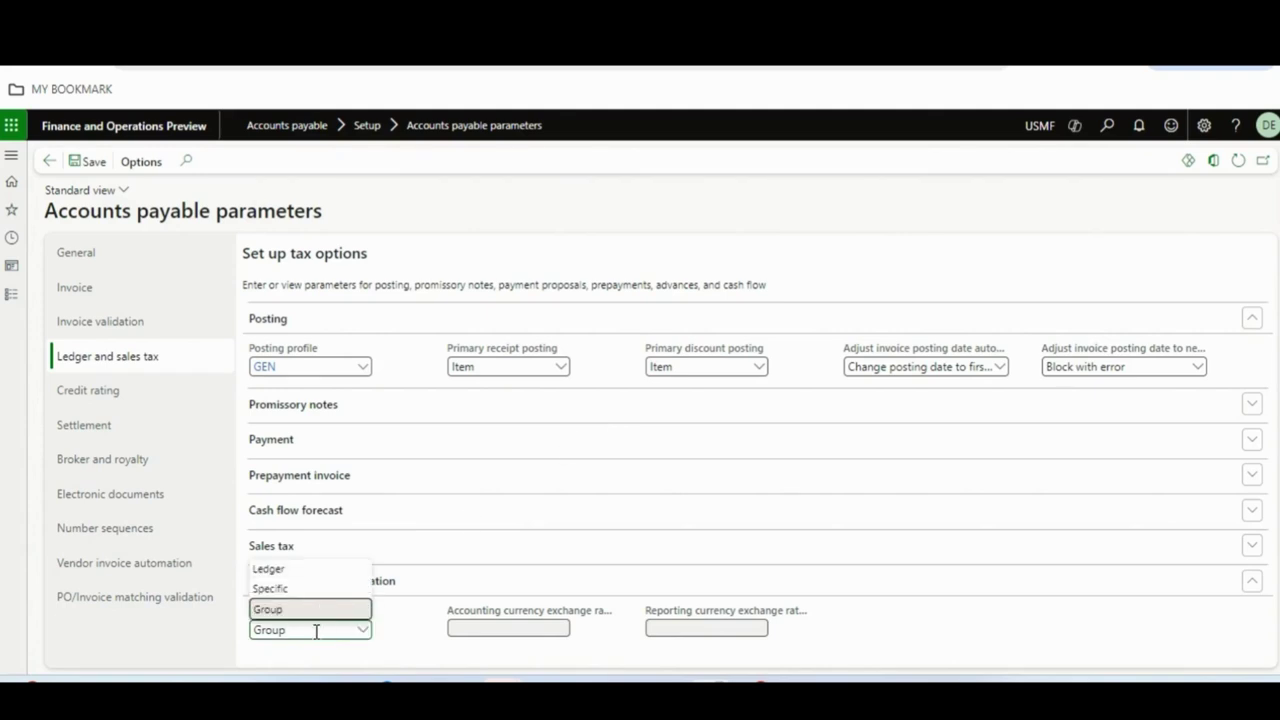
left_click(324, 575)
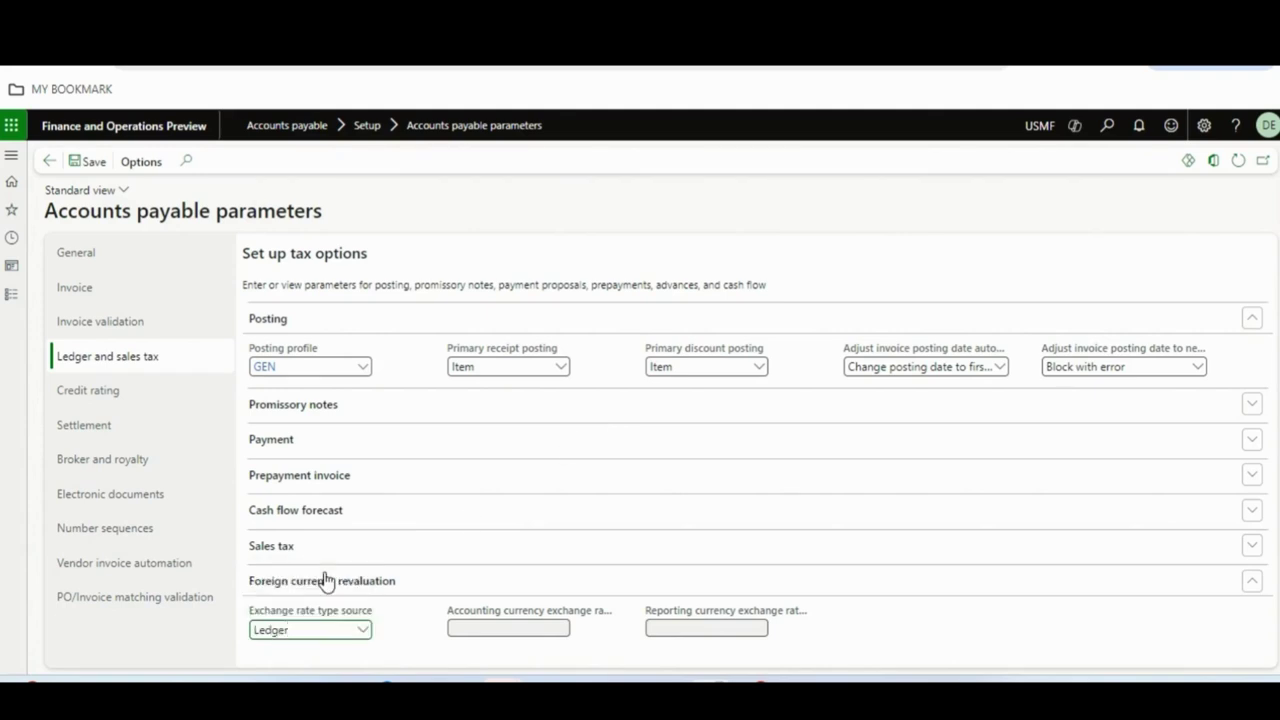
Set the exchange rate type source to Specific, with Constant as both the accounting and reporting currency exchange rate types
left_click(363, 630)
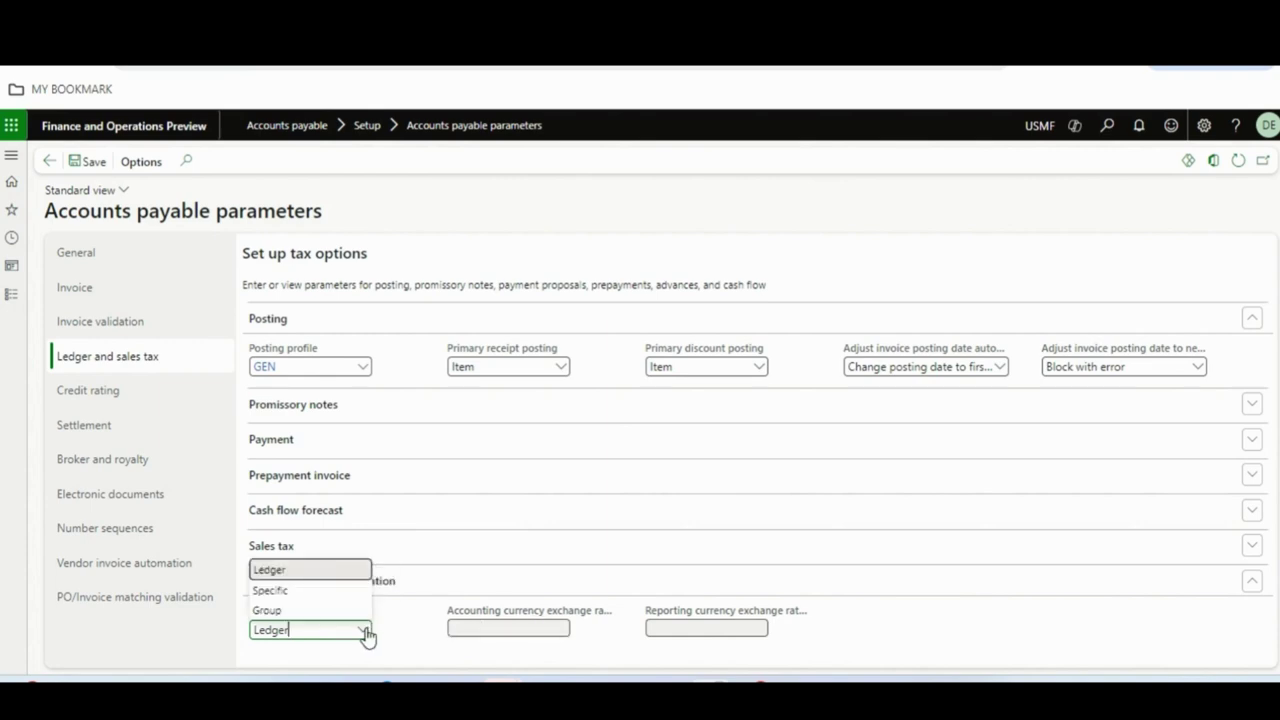
left_click(323, 599)
left_click(557, 630)
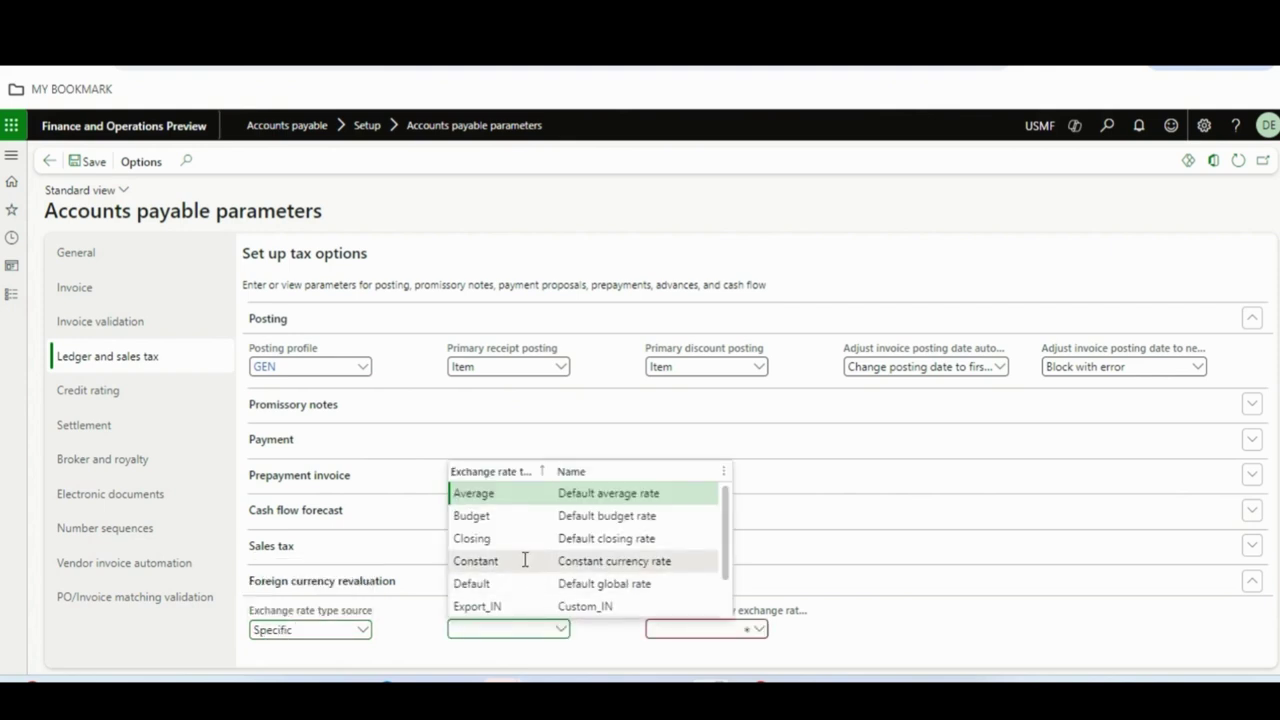
left_click(524, 561)
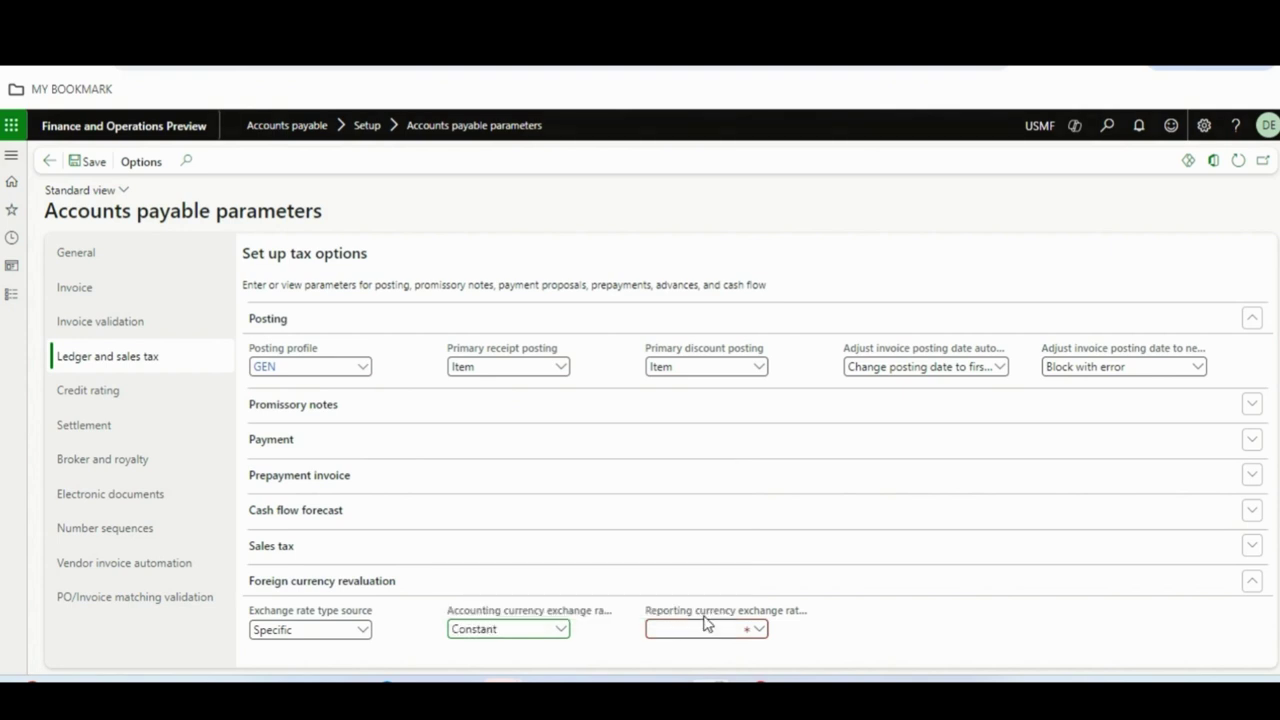
left_click(705, 623)
left_click(734, 565)
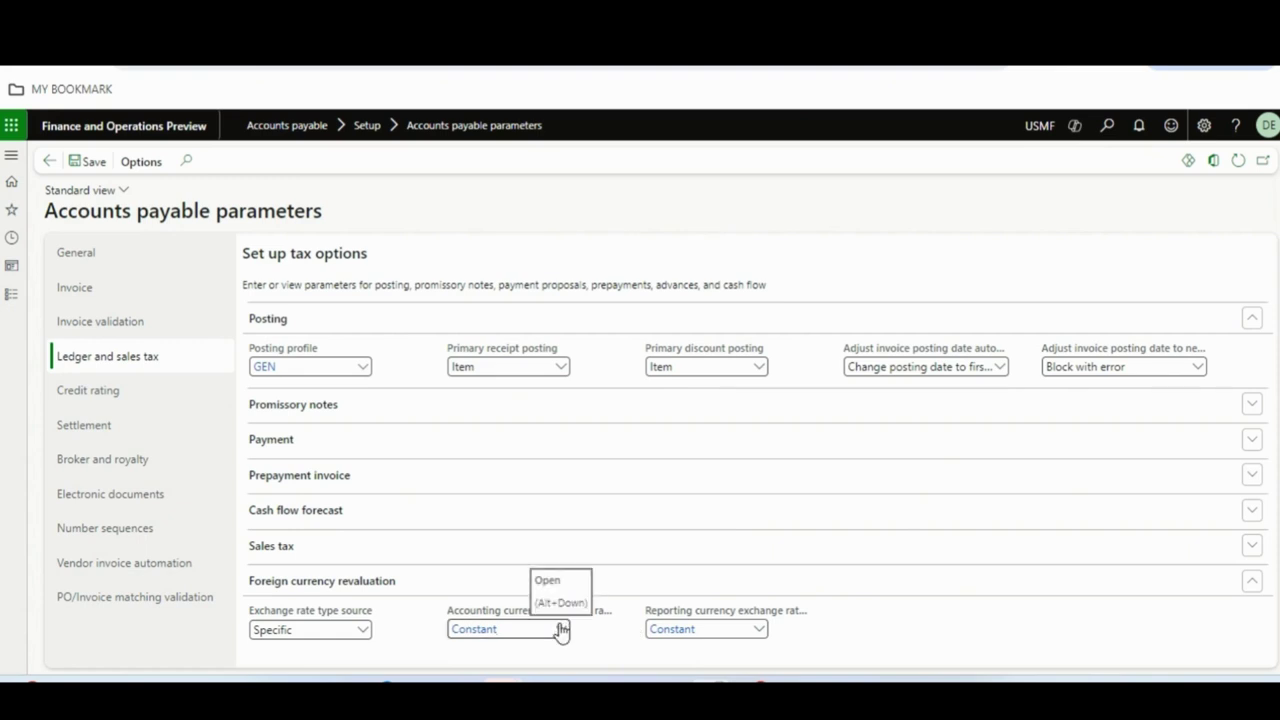
Change the exchange rate type source to Group, try Specific once more, and set it back to Group
left_click(366, 629)
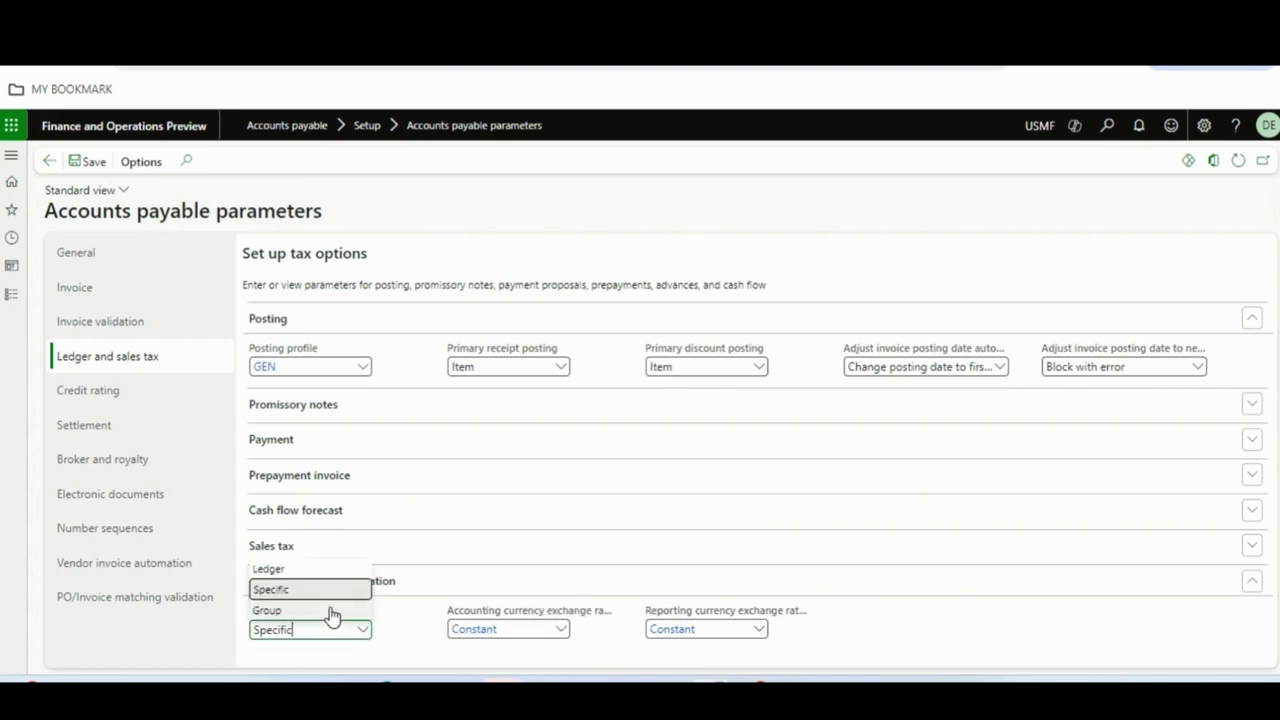
left_click(331, 610)
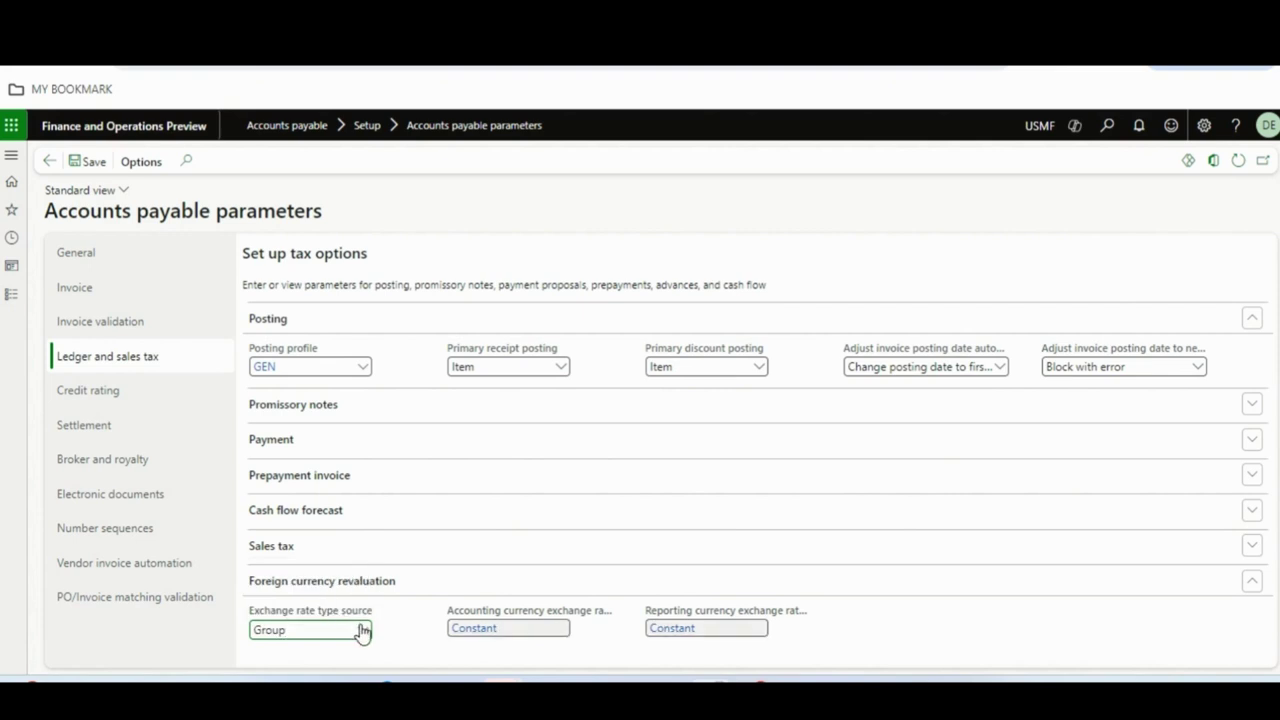
left_click(363, 629)
left_click(326, 591)
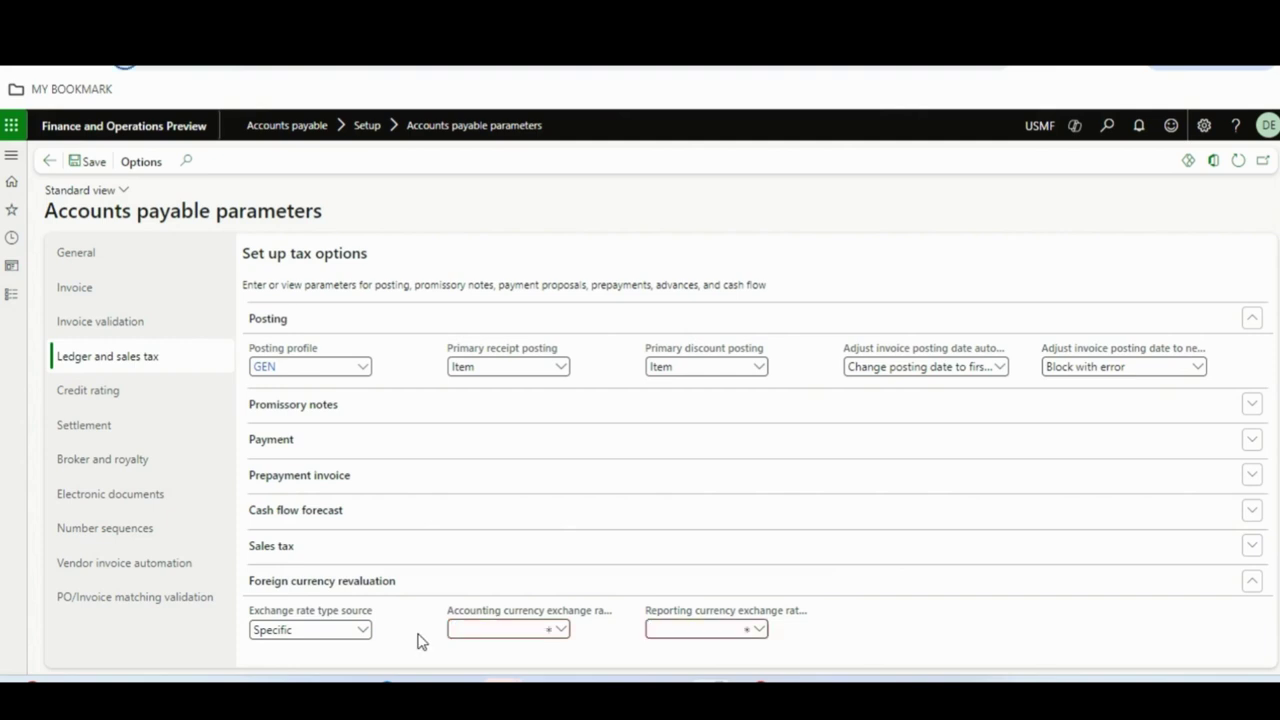
left_click(363, 631)
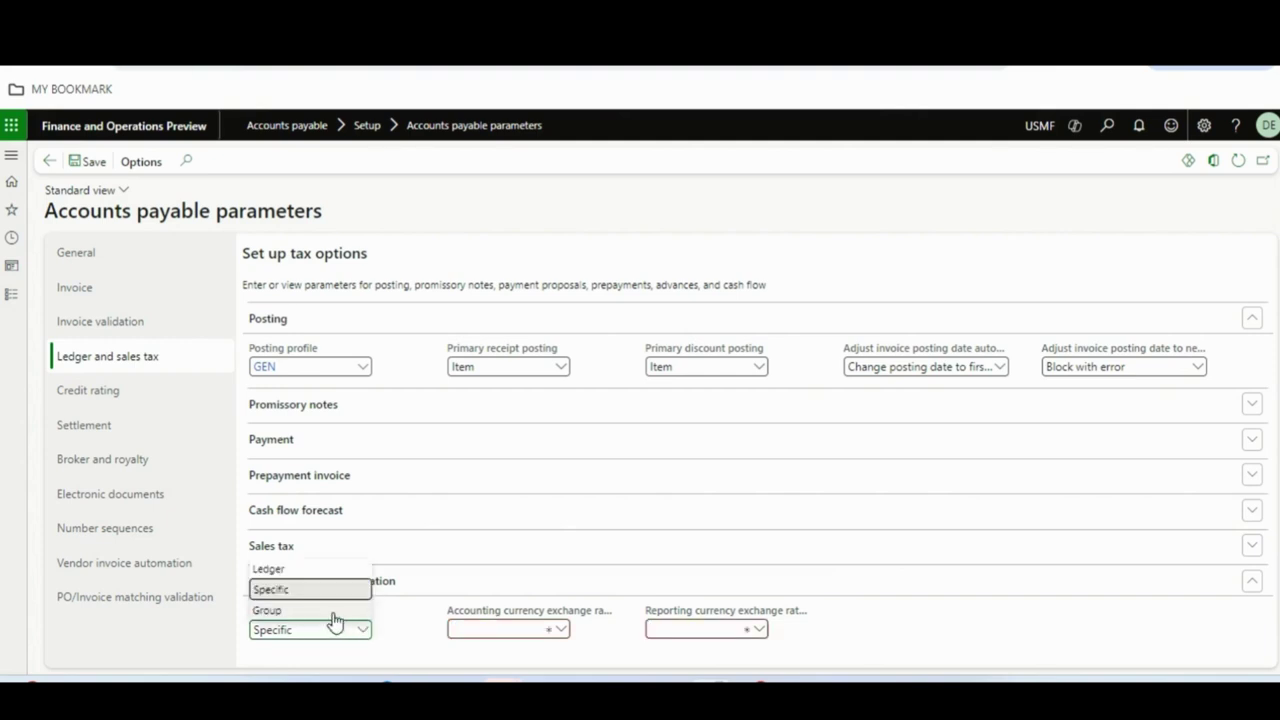
left_click(335, 618)
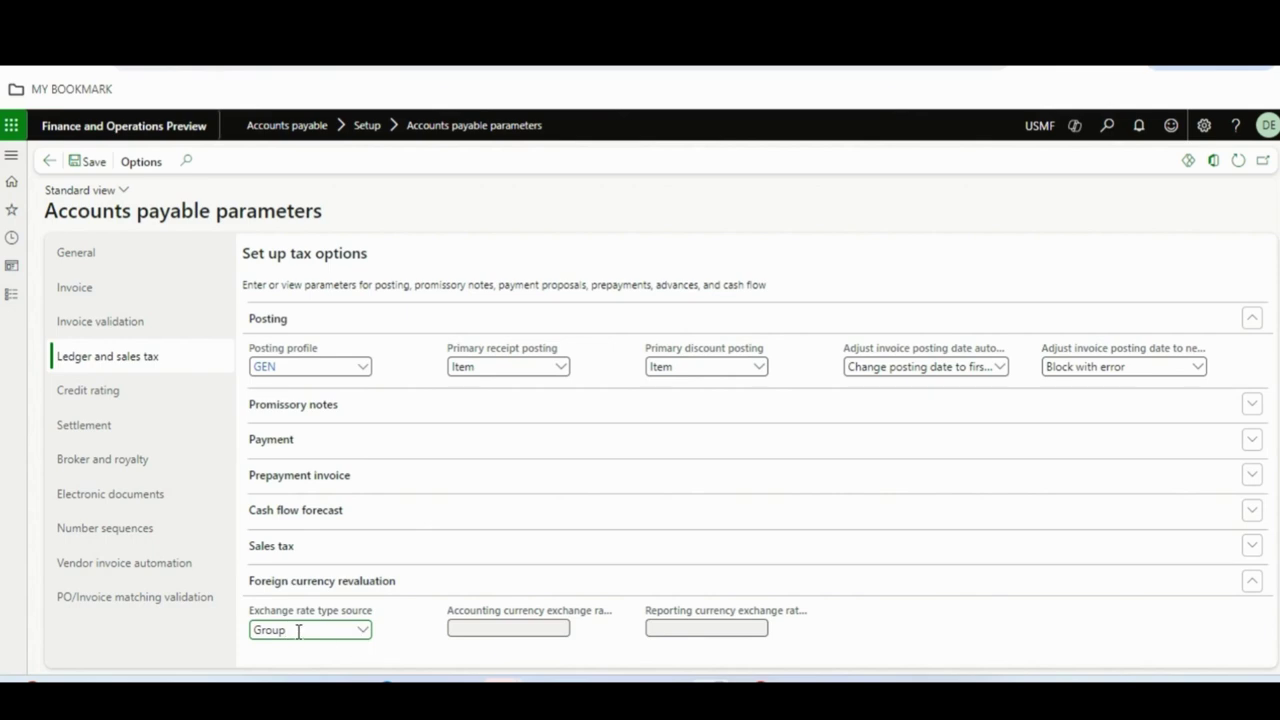
Open the Vendor groups page and check the accounting and reporting currency exchange rate types of the Parts vendors group
left_click(12, 296)
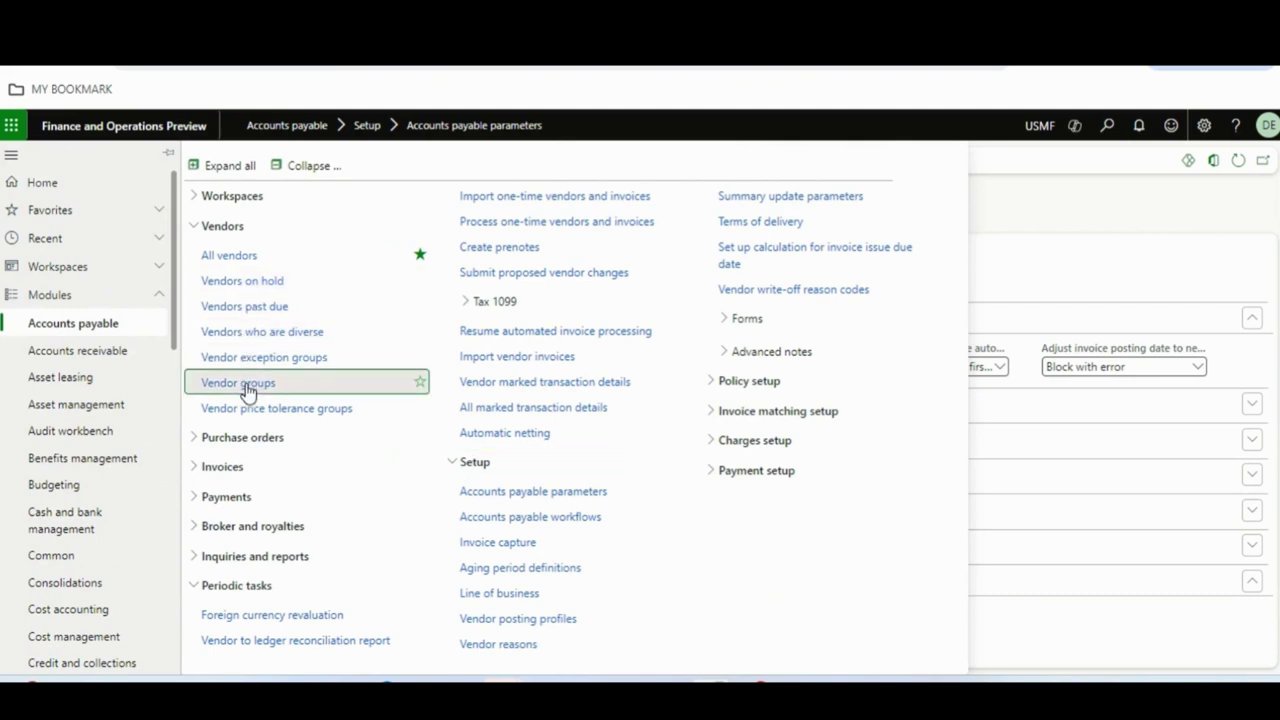
left_click(247, 386)
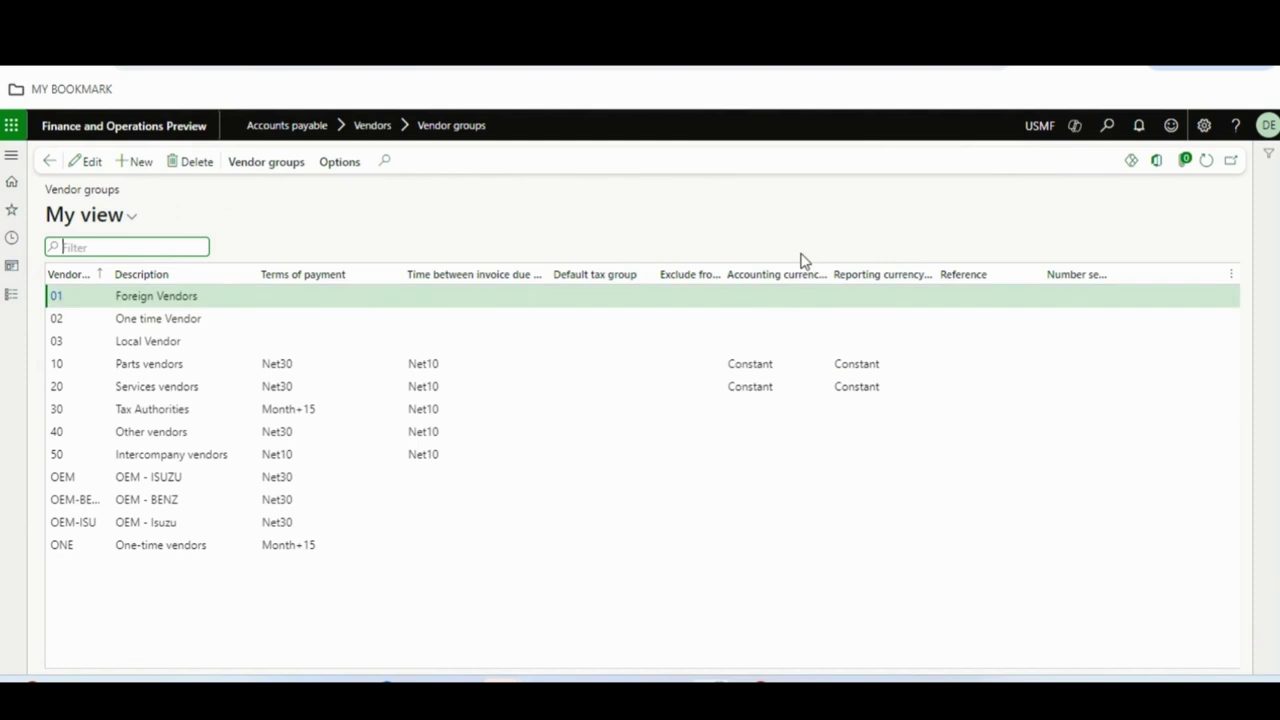
left_click(772, 364)
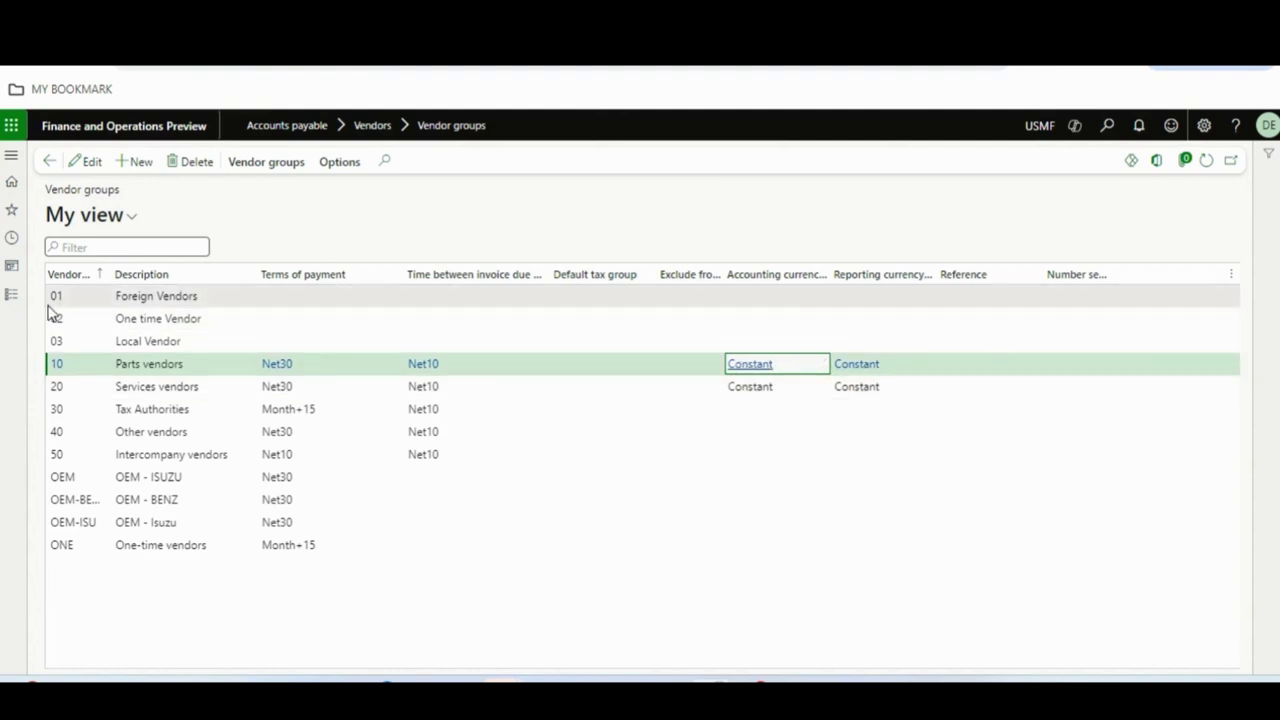
Return to the Ledger and sales tax section of the Accounts payable parameters and check the exchange rate type source
left_click(11, 294)
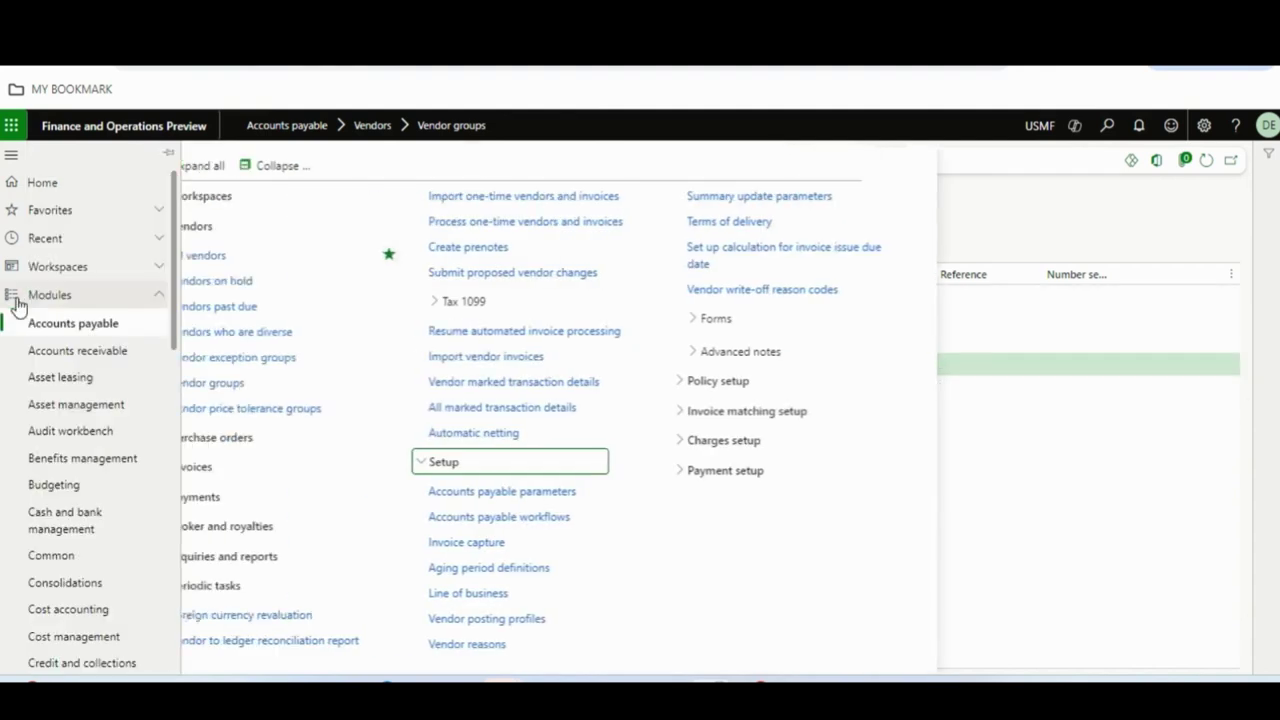
left_click(531, 490)
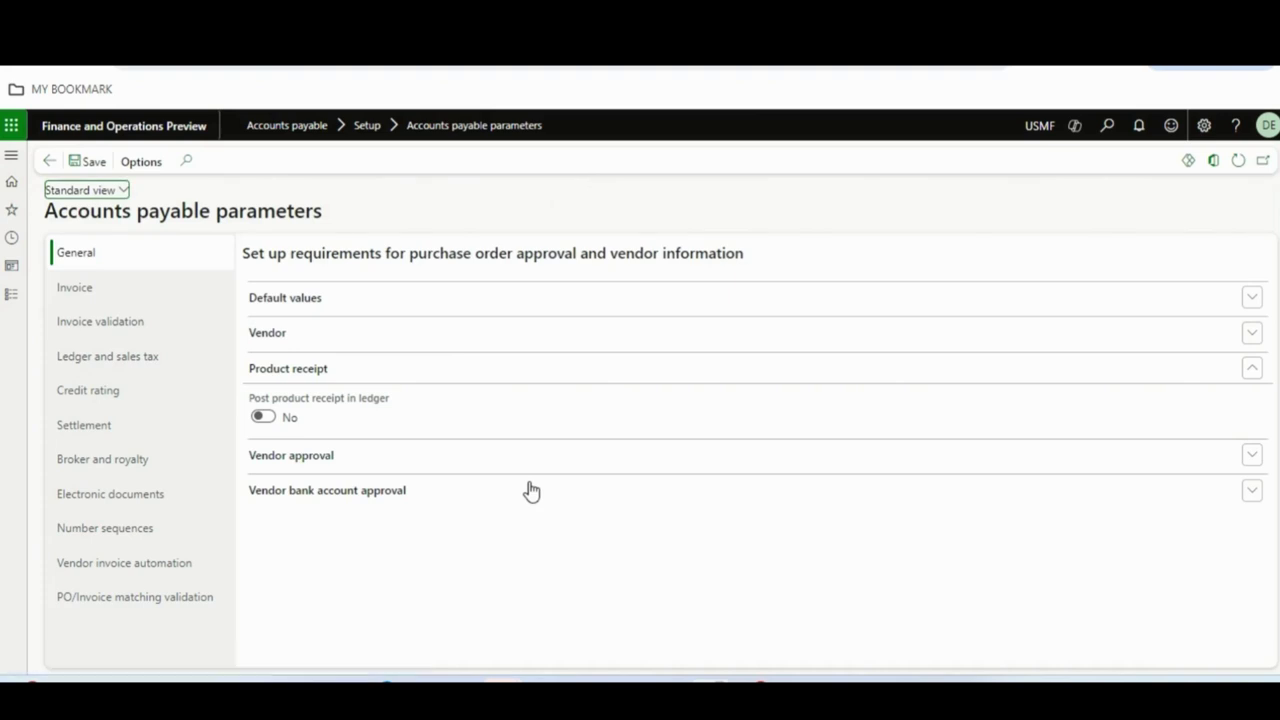
left_click(140, 357)
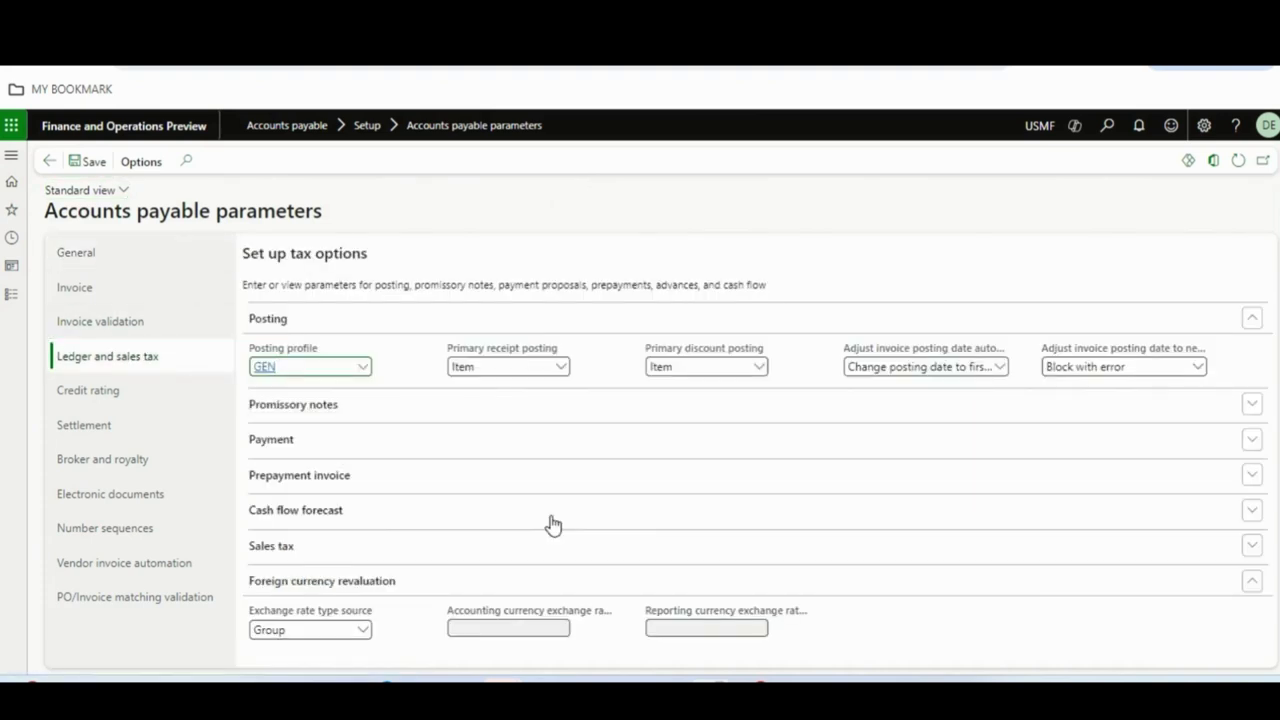
left_click(369, 634)
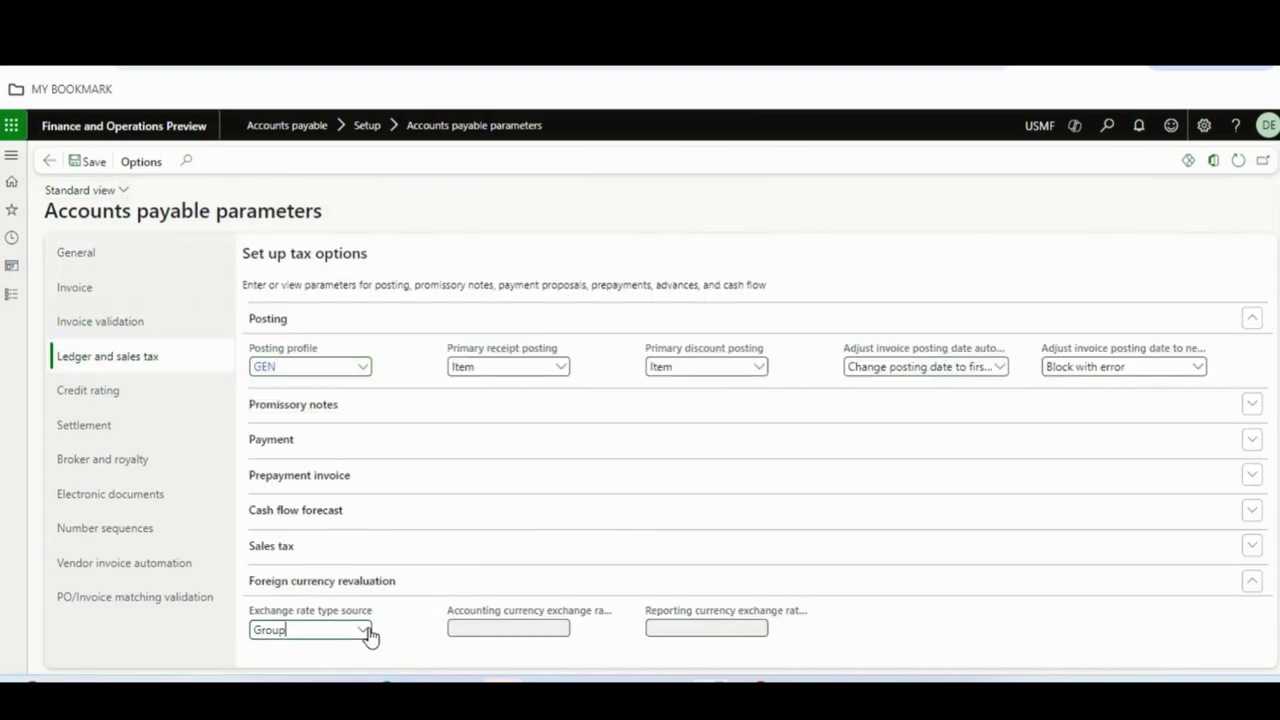
left_click(369, 634)
Open the All vendors list in Accounts payable and view the transactions of the first listed group 30 vendor
left_click(10, 300)
left_click(72, 326)
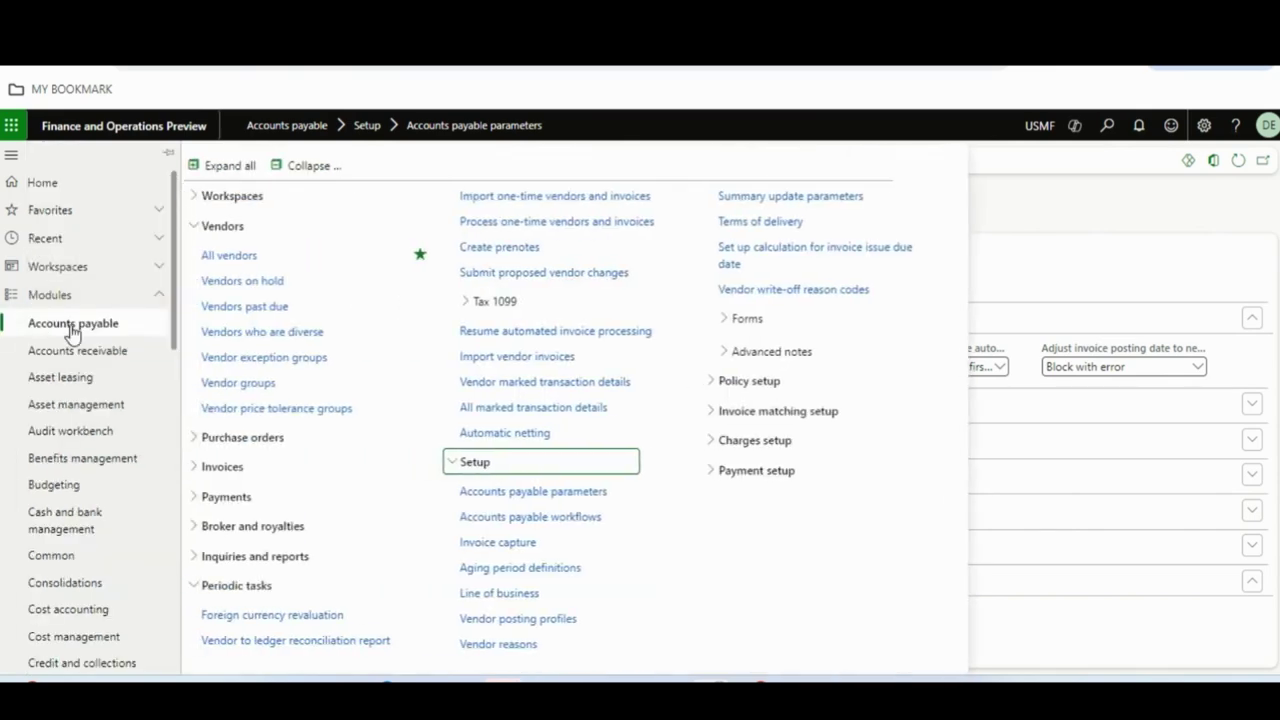
left_click(230, 256)
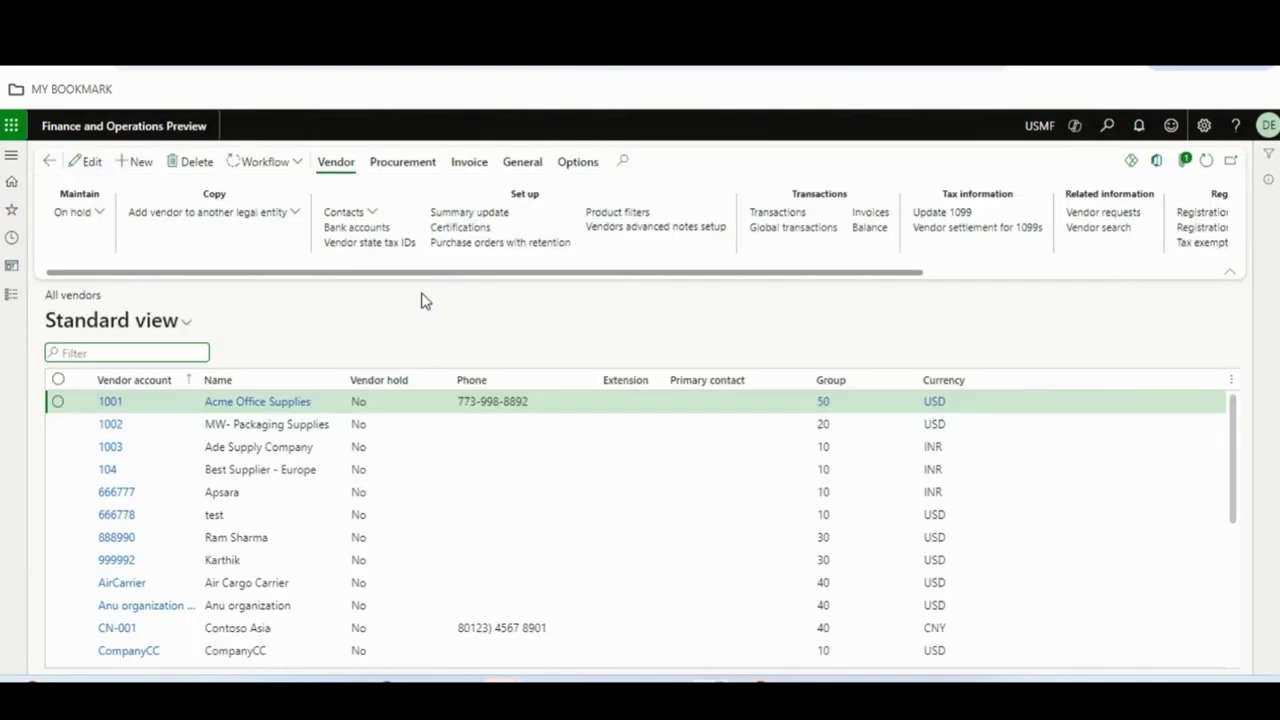
left_click(295, 533)
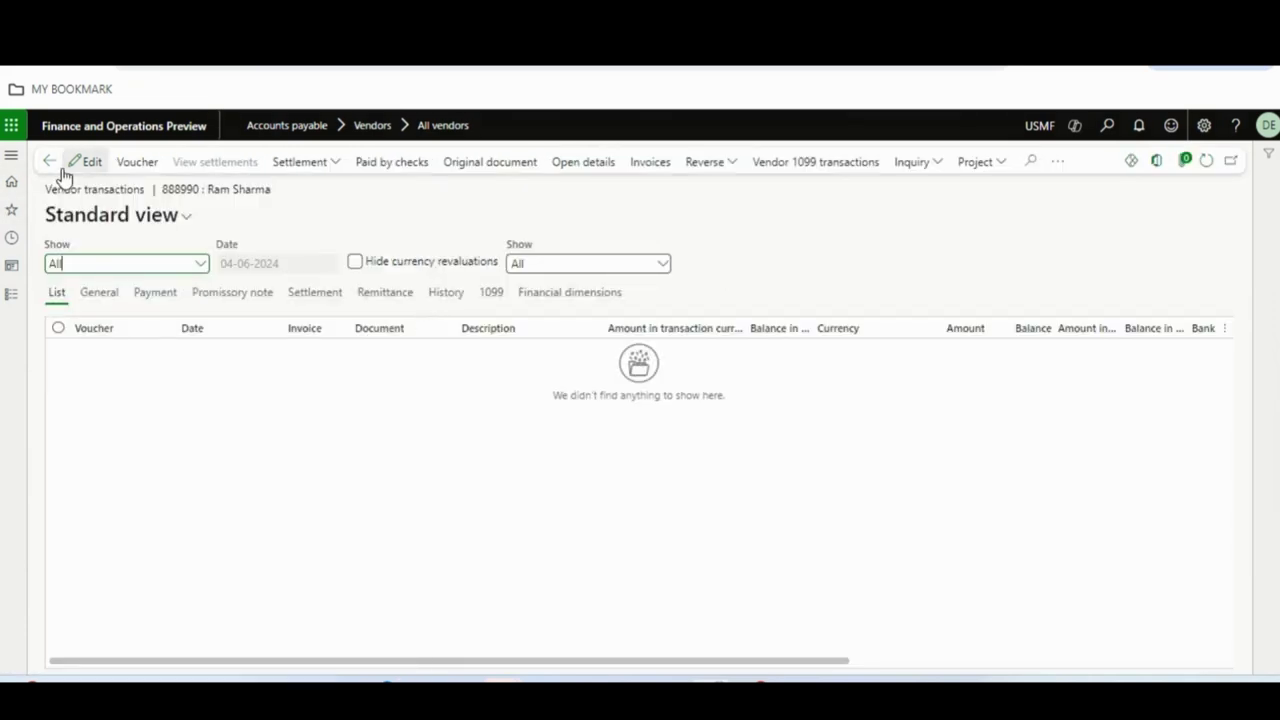
Leave the vendor transactions and recheck the exchange rate type source under Ledger and sales tax in the Accounts payable parameters
left_click(78, 163)
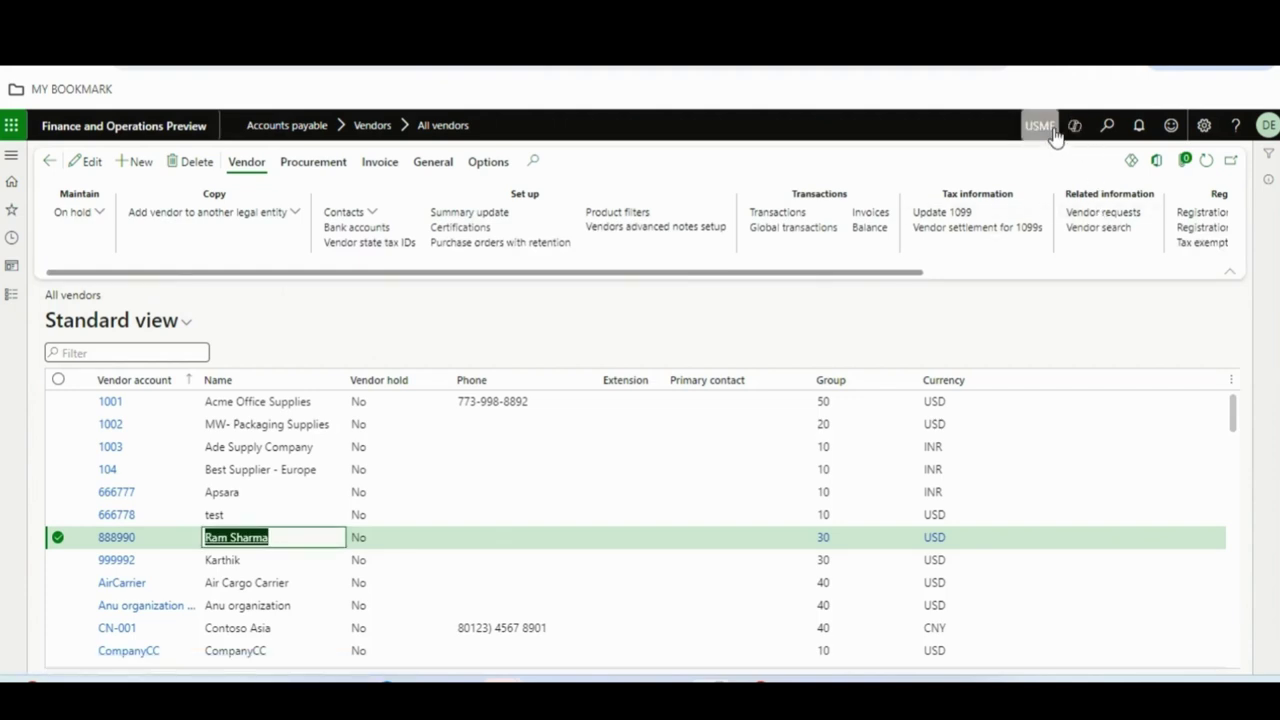
left_click(163, 537)
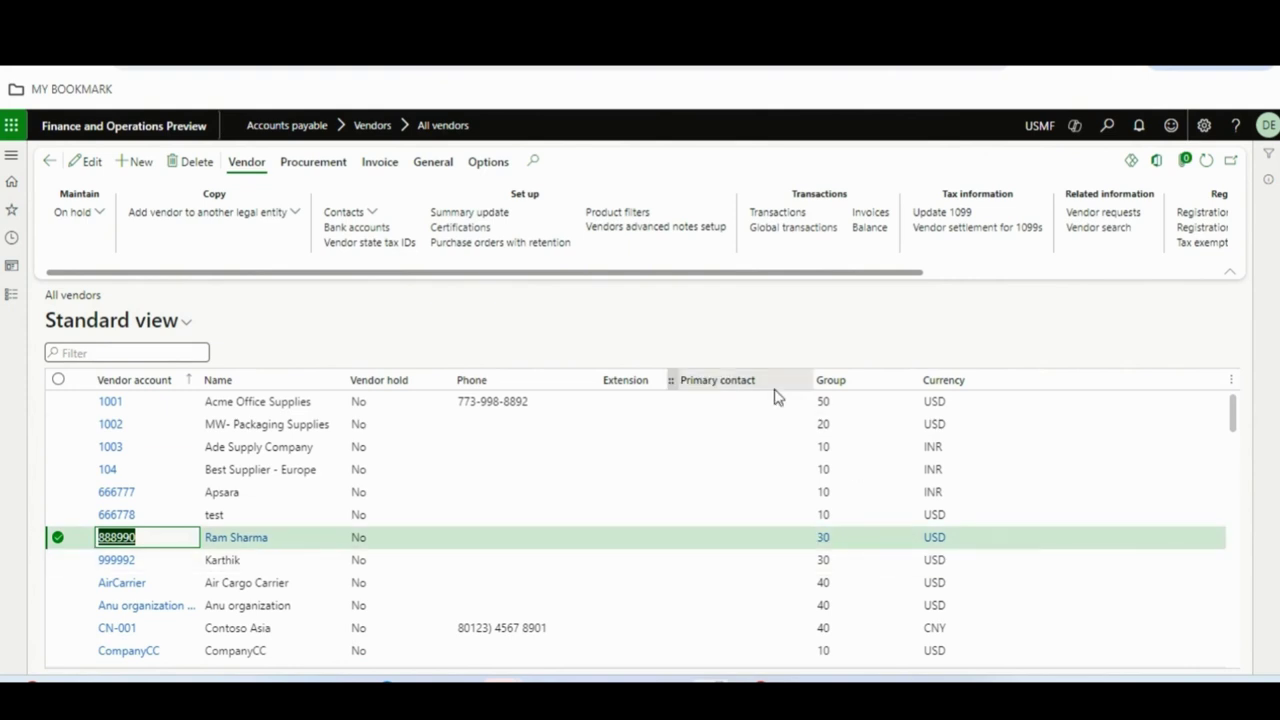
left_click(8, 305)
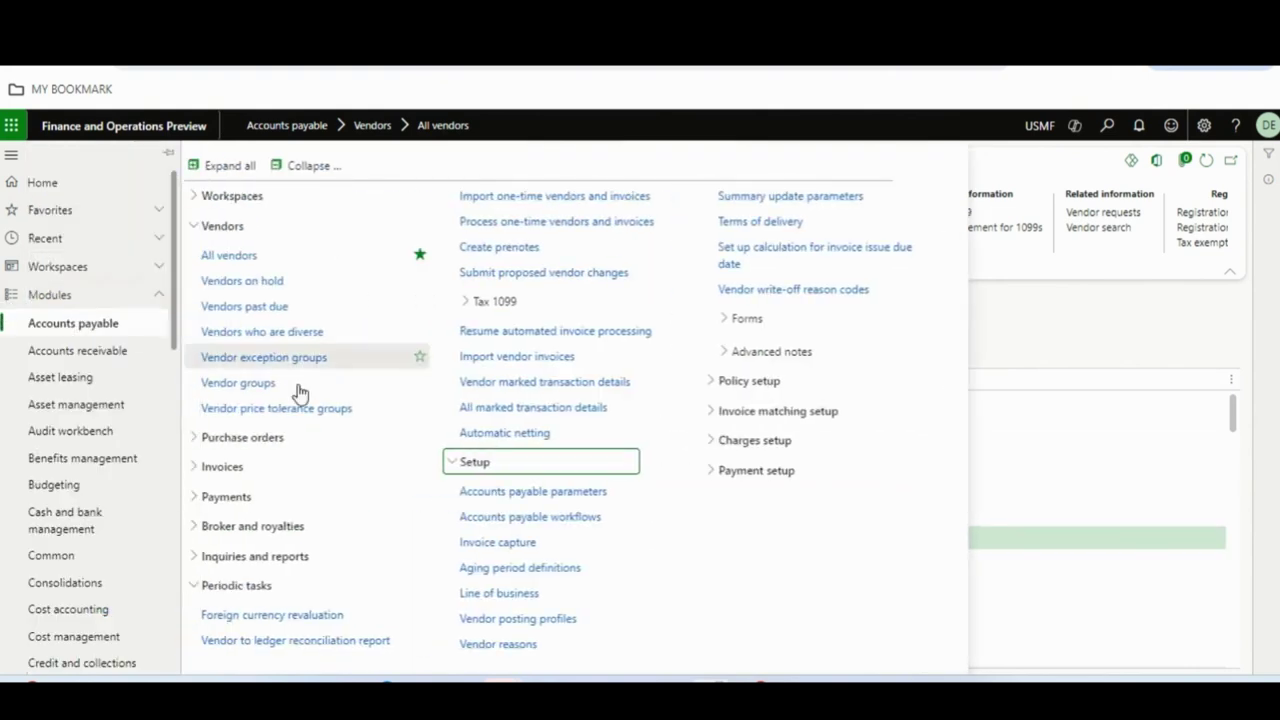
left_click(491, 496)
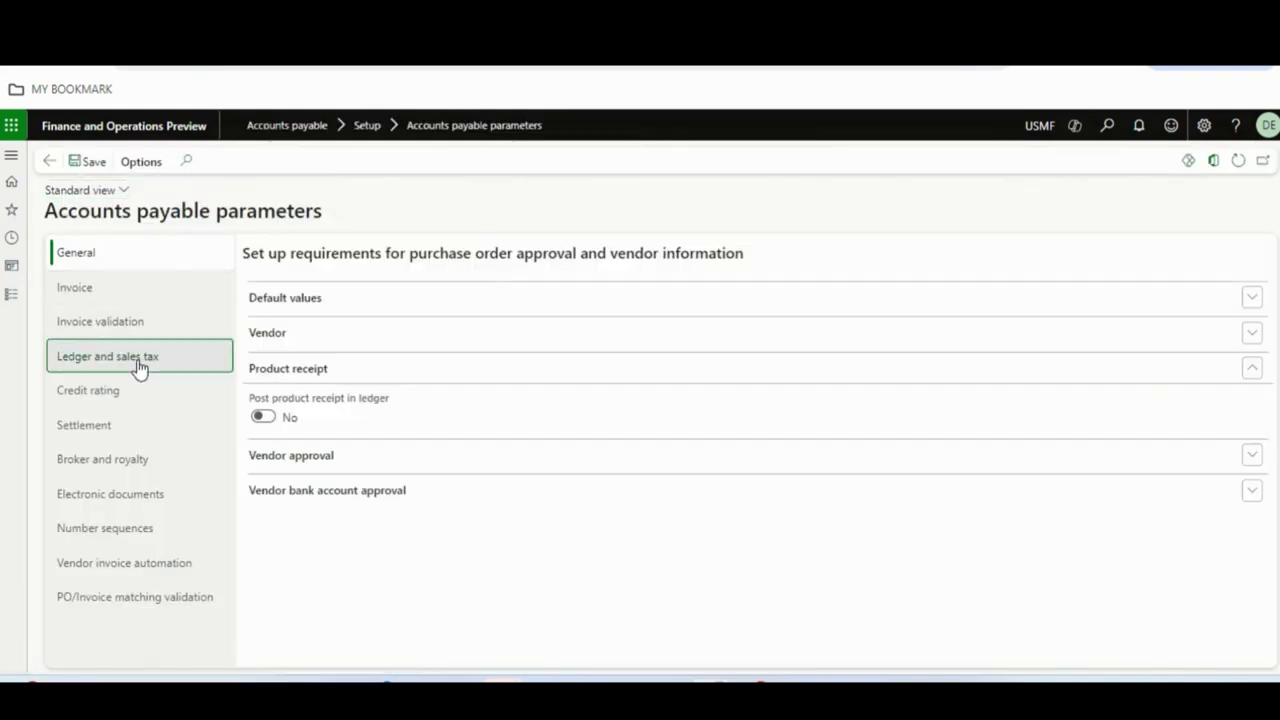
left_click(137, 362)
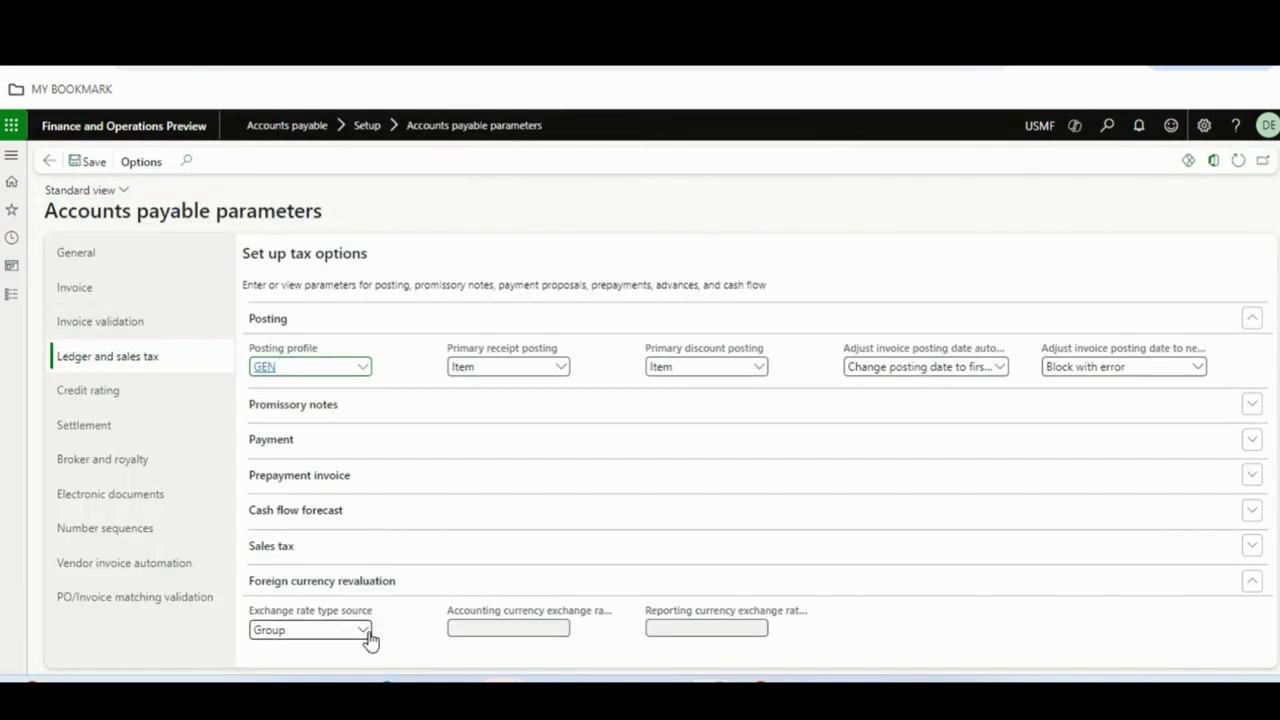
Open the Vendor groups page and set the accounting currency exchange rate type of group 30, Tax Authorities, to Constant
left_click(20, 302)
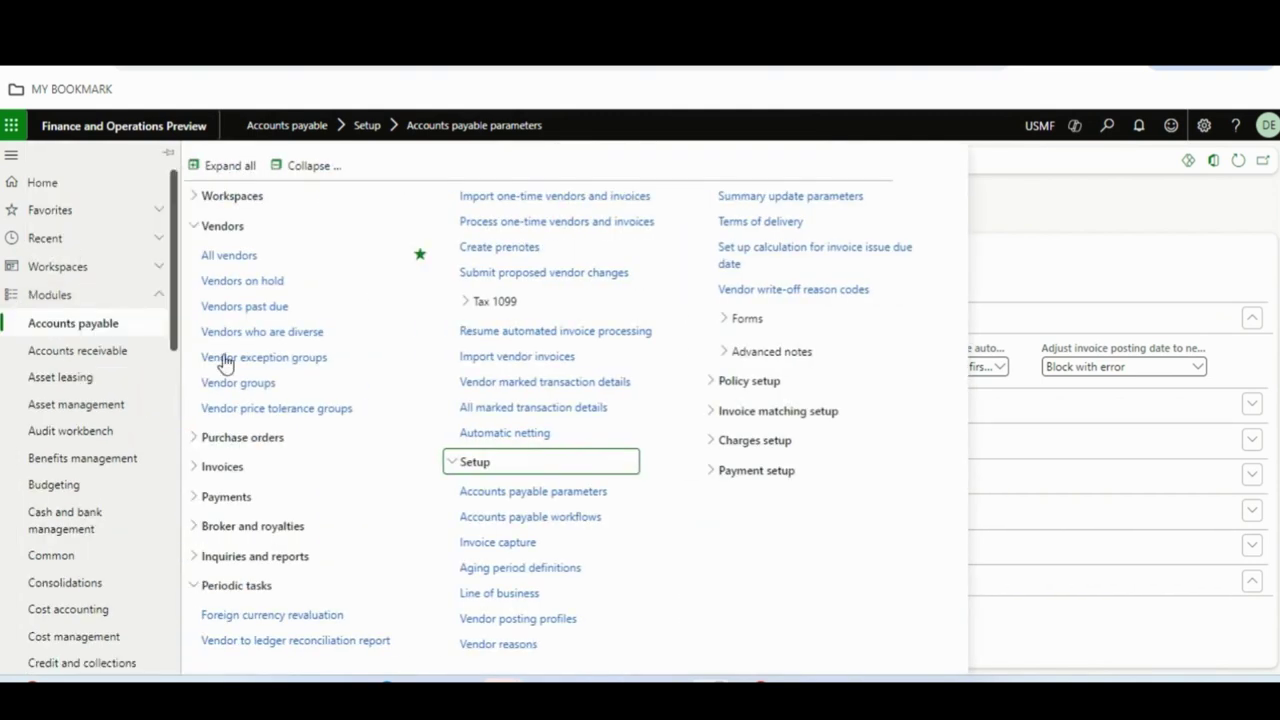
left_click(257, 383)
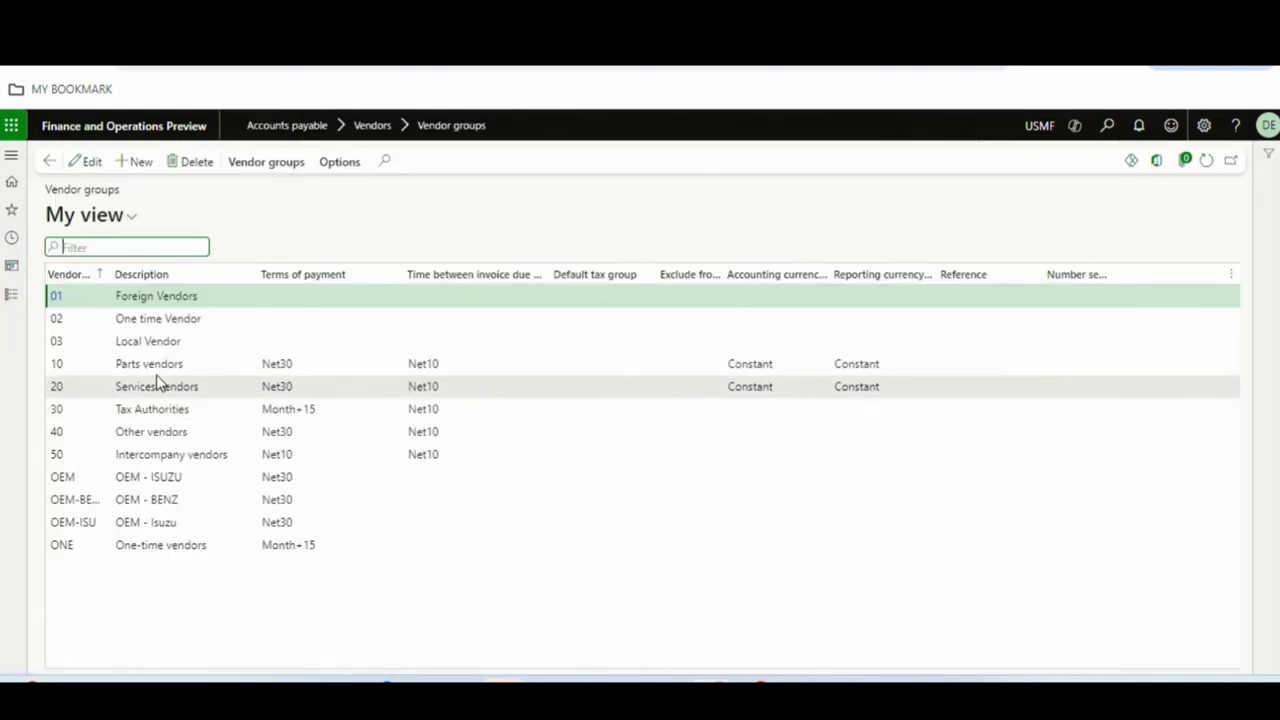
left_click(262, 409)
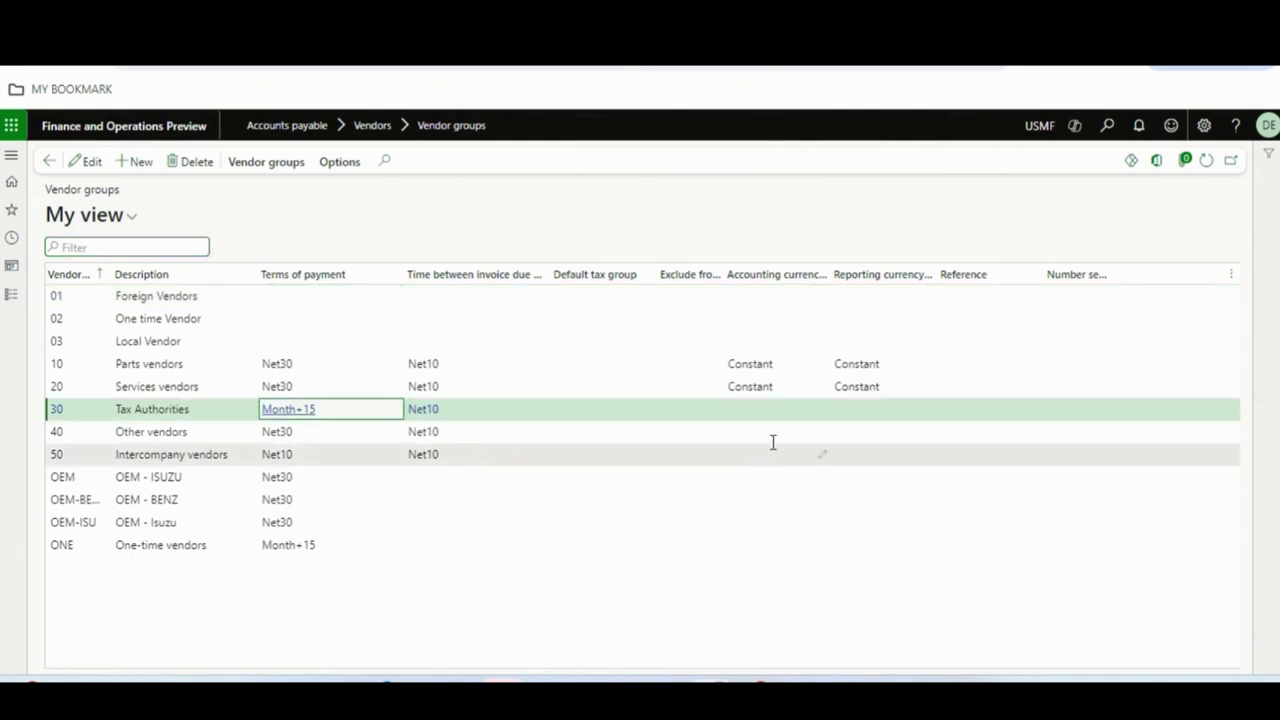
left_click(92, 162)
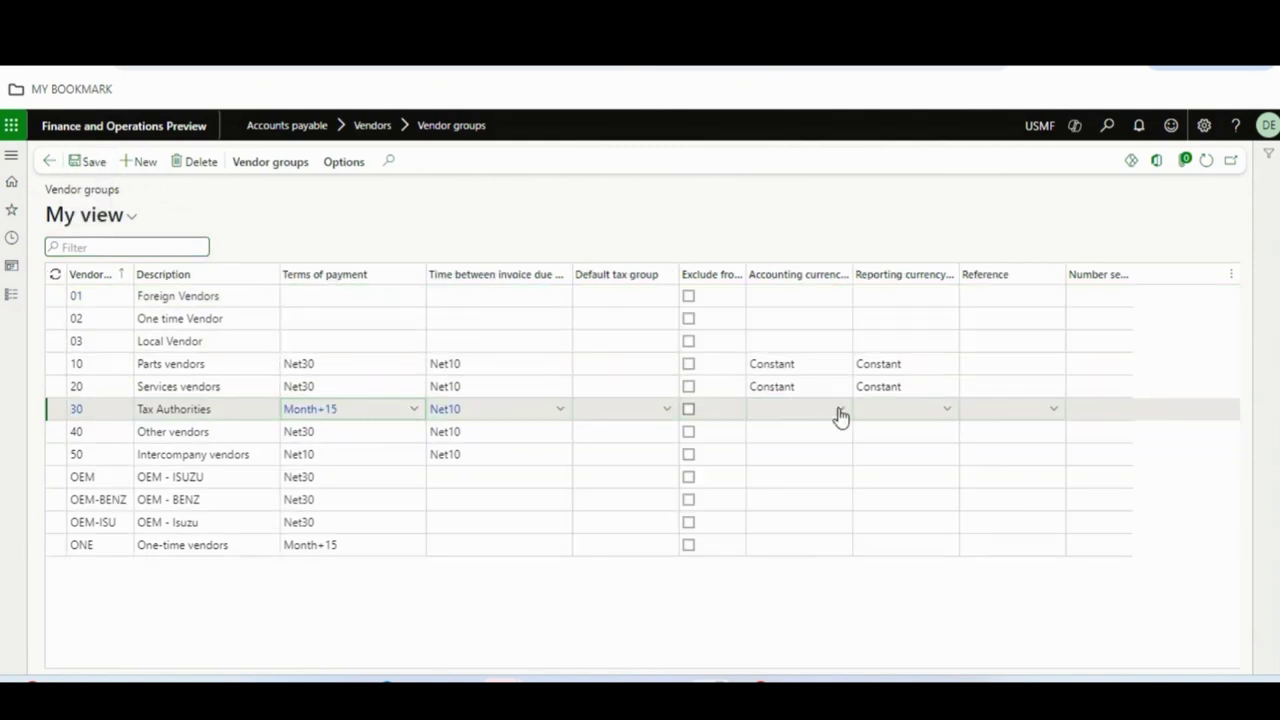
left_click(838, 412)
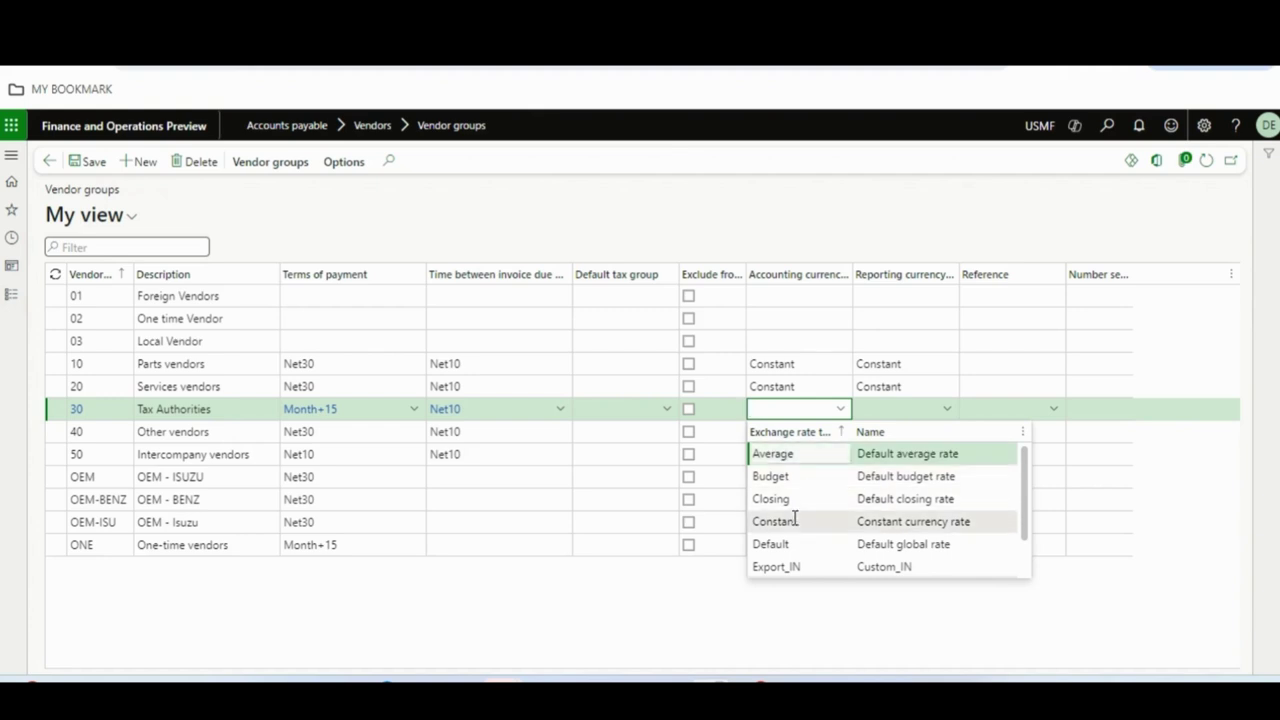
left_click(795, 520)
Set the reporting currency exchange rate type of the Tax Authorities vendor group to Constant and save the change
key("Tab")
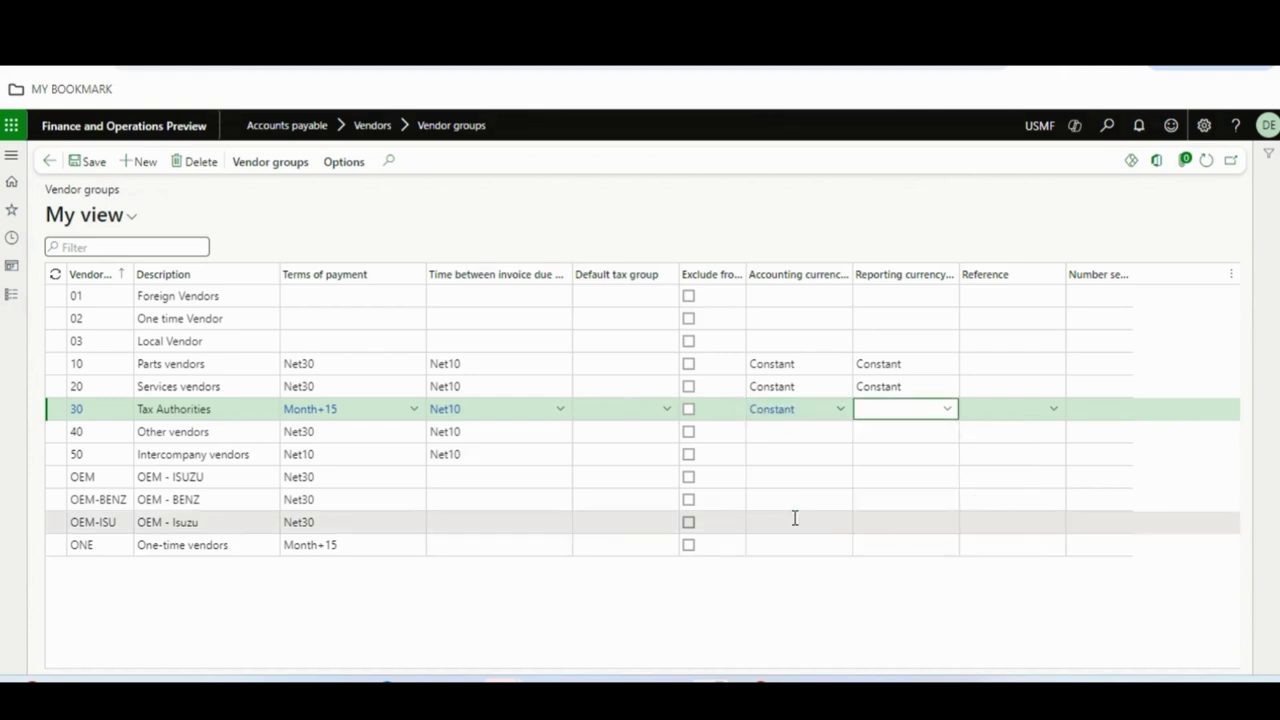
key("alt+Down")
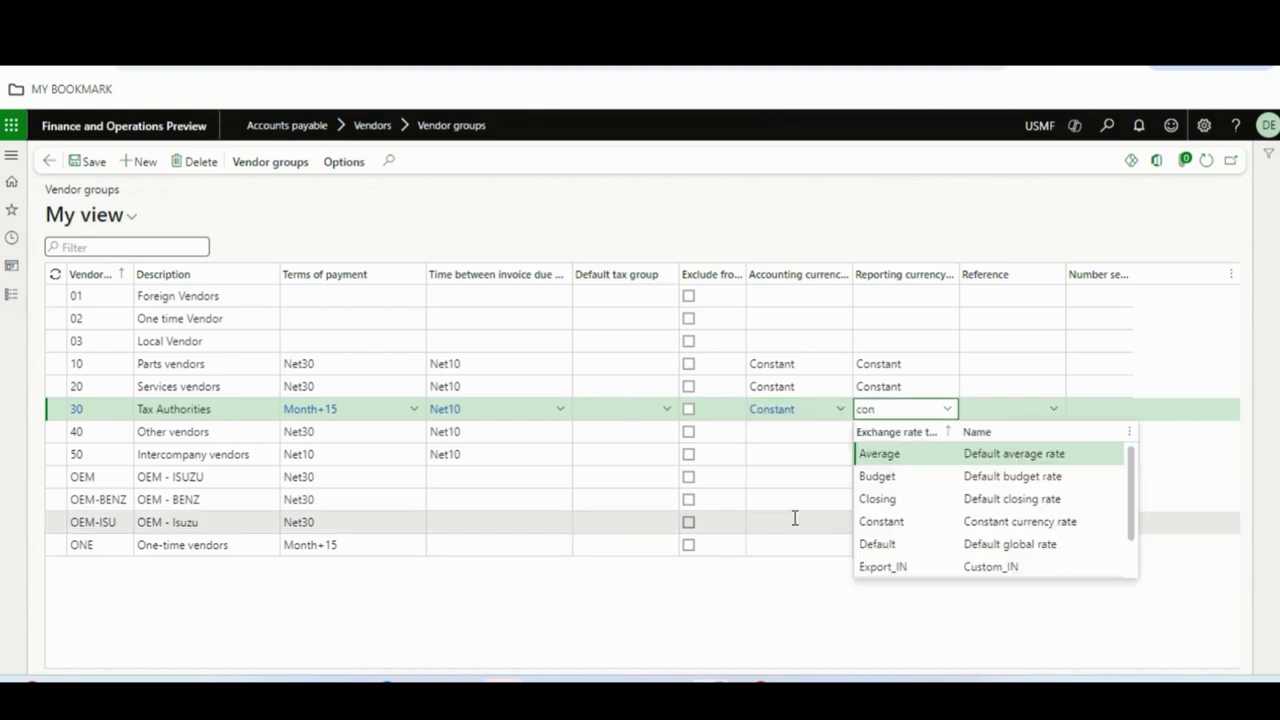
type("con")
key("Return")
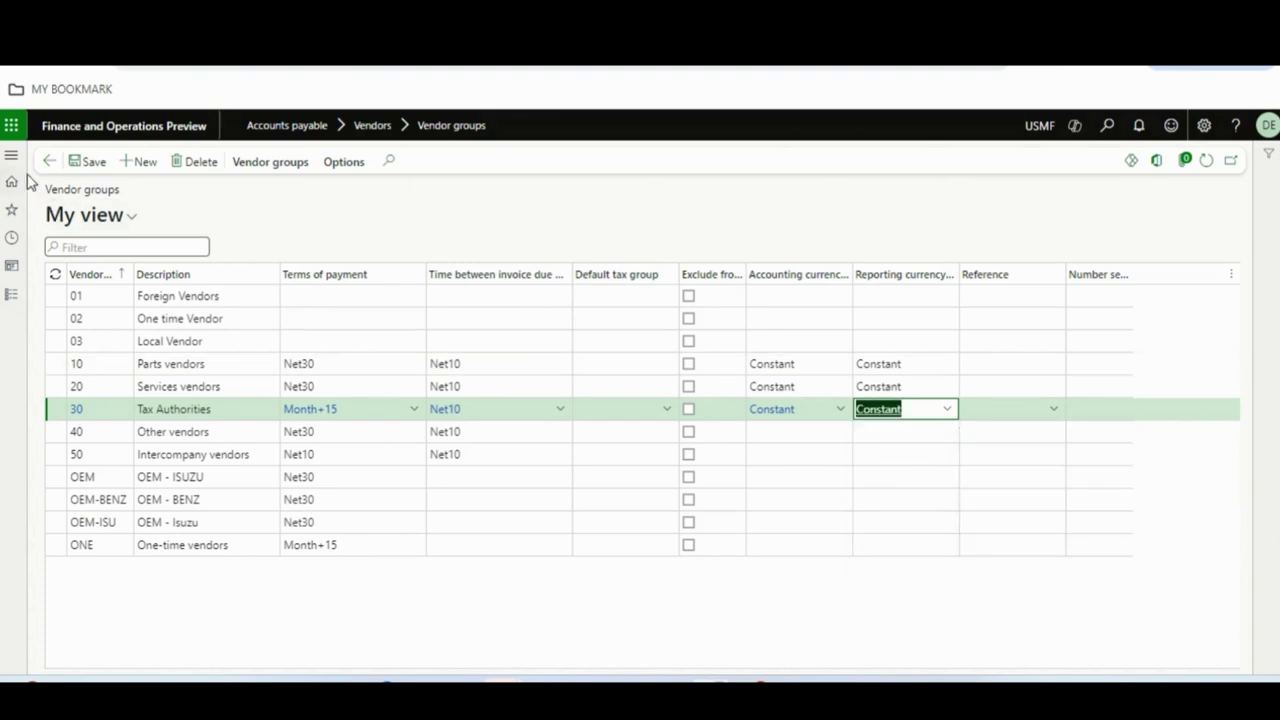
left_click(86, 162)
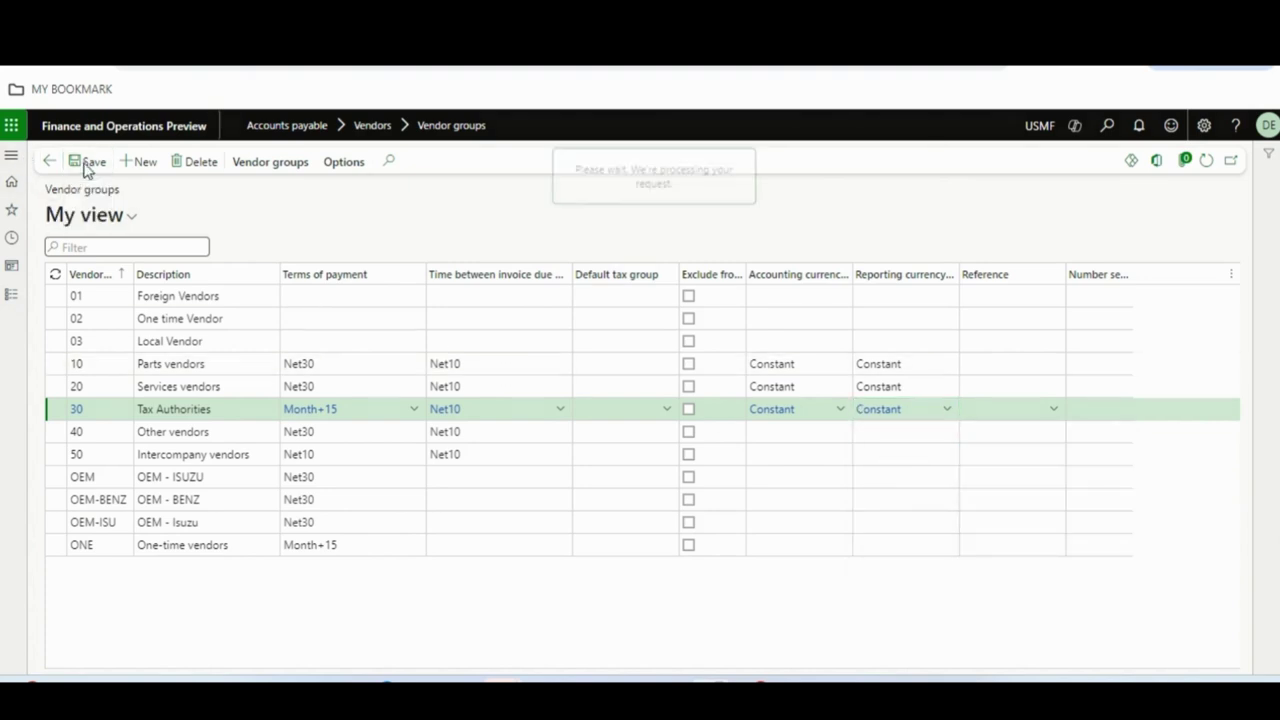
left_click(11, 298)
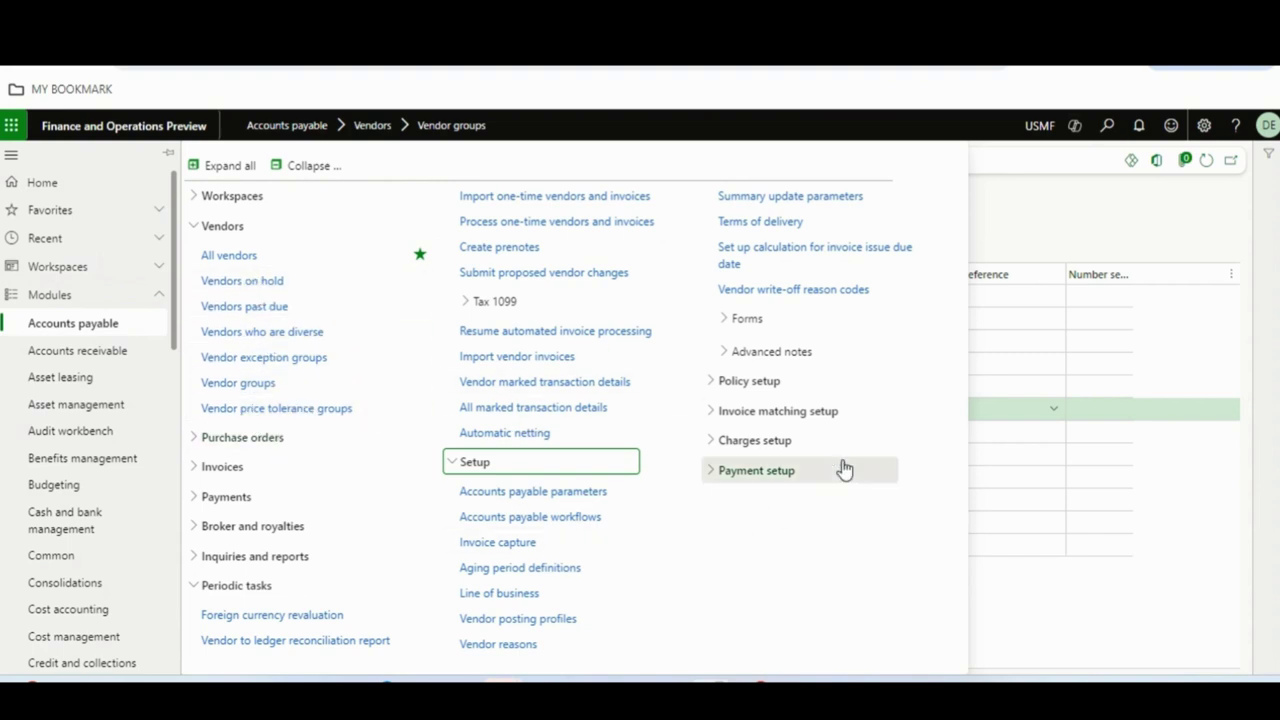
left_click(1035, 422)
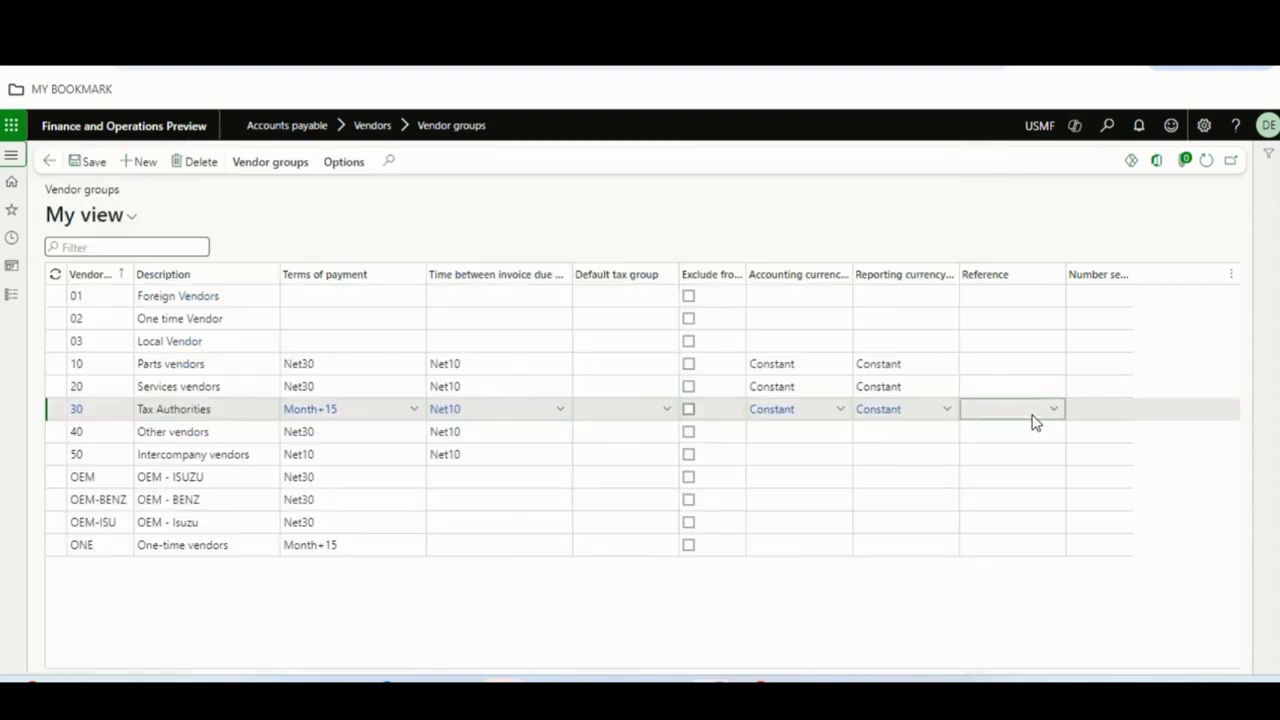
Open the currency exchange rates of the Constant exchange rate type and view the USD to INR rate
left_click(768, 412)
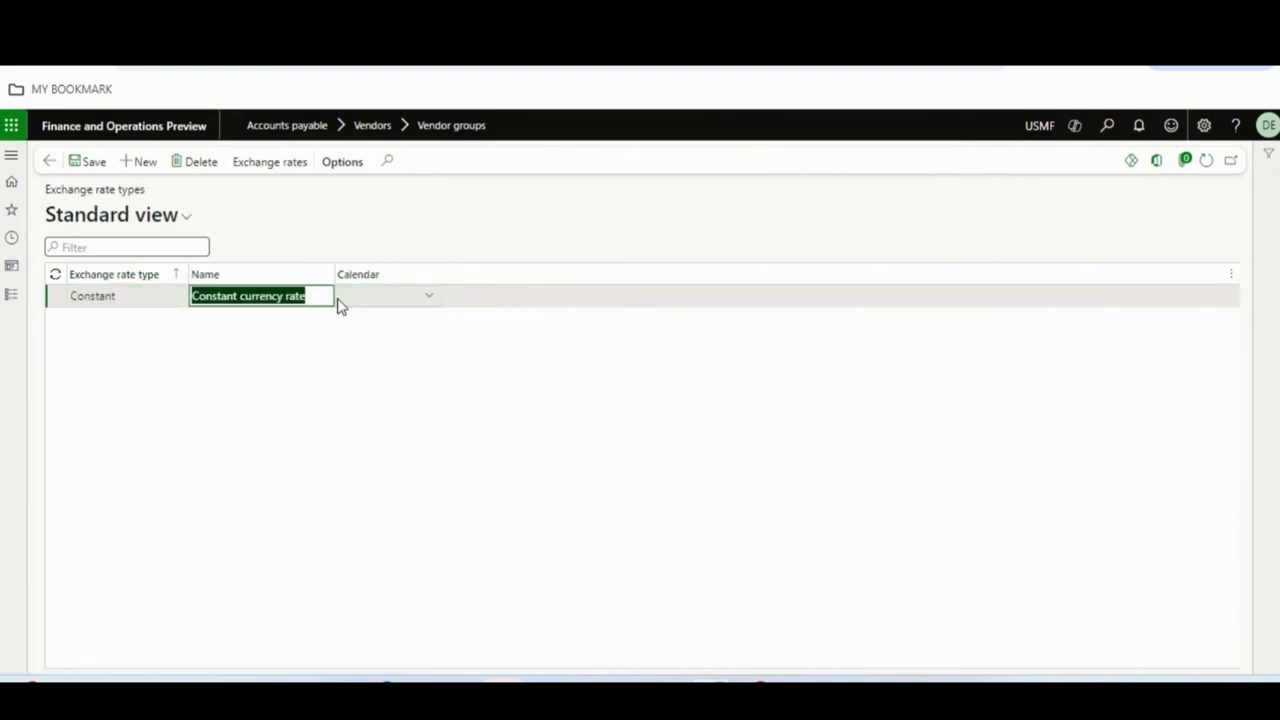
left_click(243, 172)
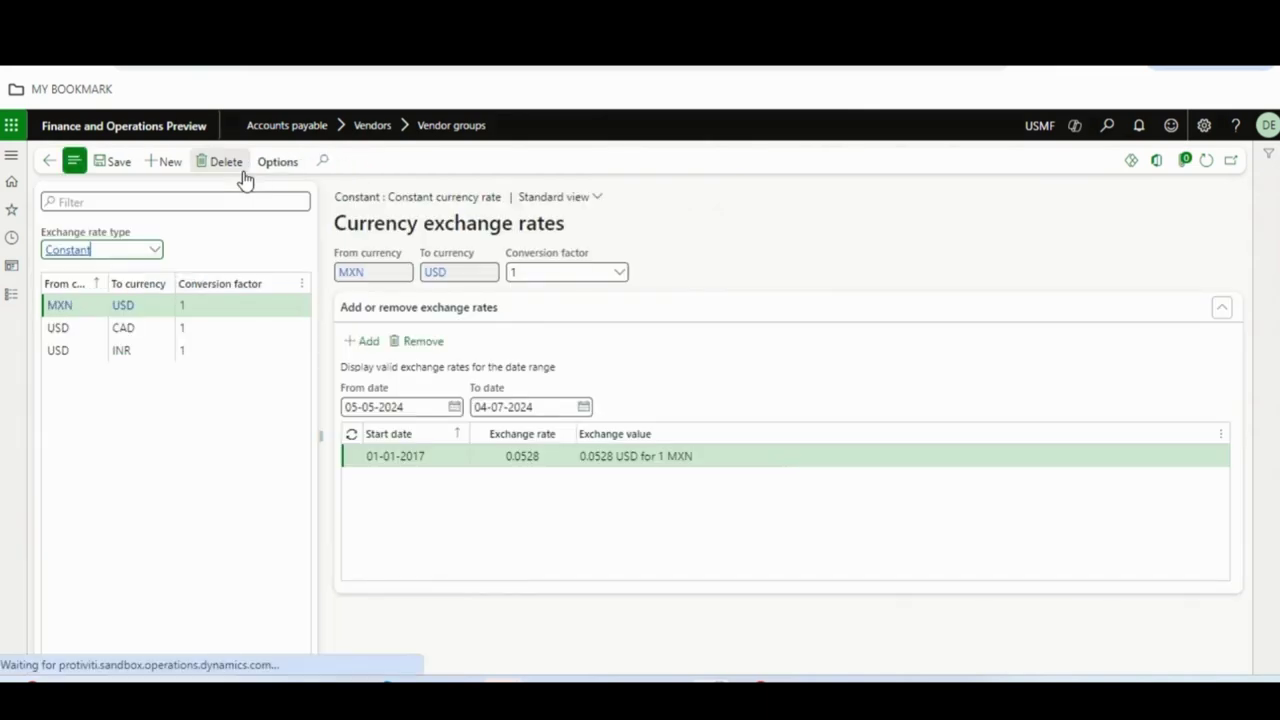
left_click(183, 353)
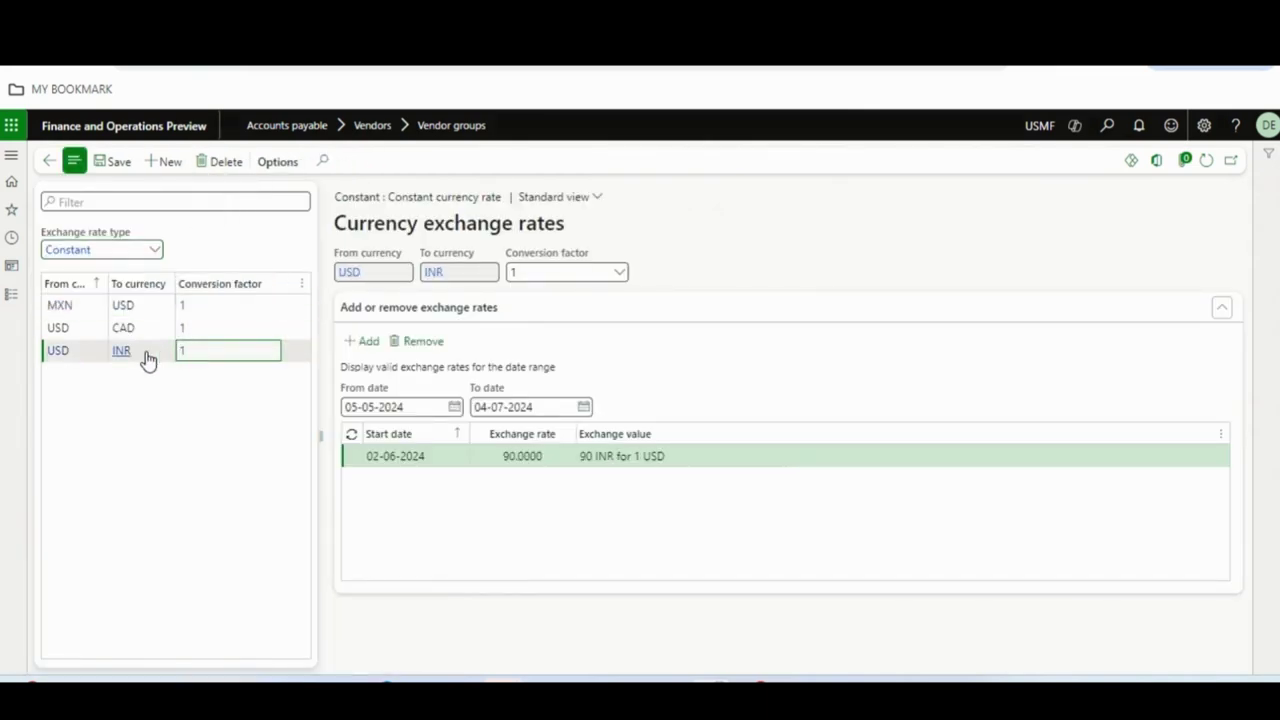
Show the Default exchange rate type, filter the currency pairs to INR as the to currency, and view the USD to INR rates
left_click(157, 256)
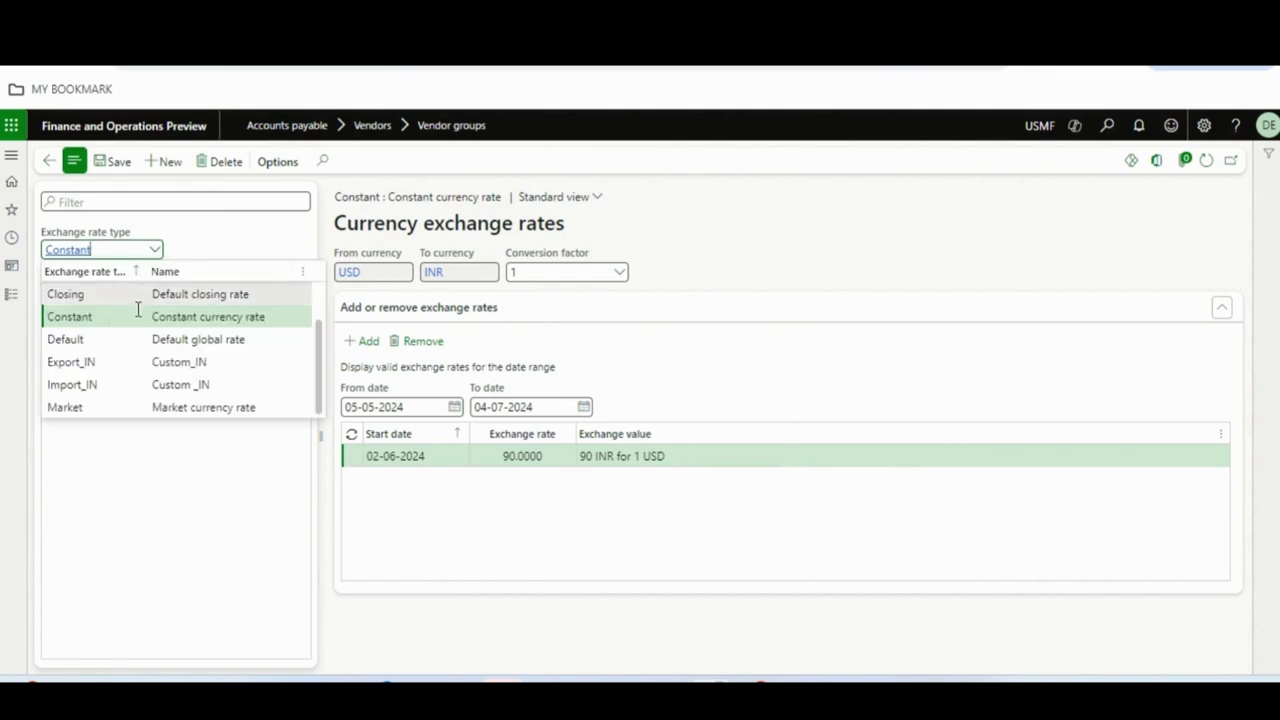
left_click(130, 339)
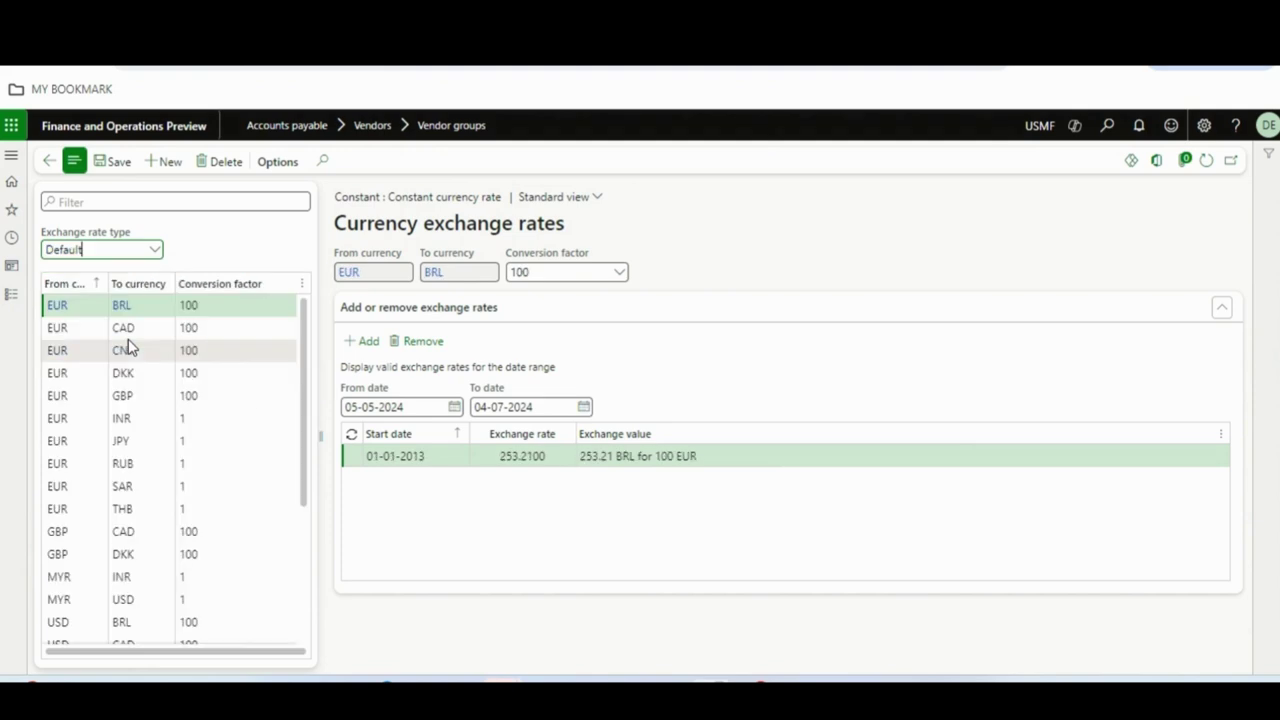
left_click(156, 288)
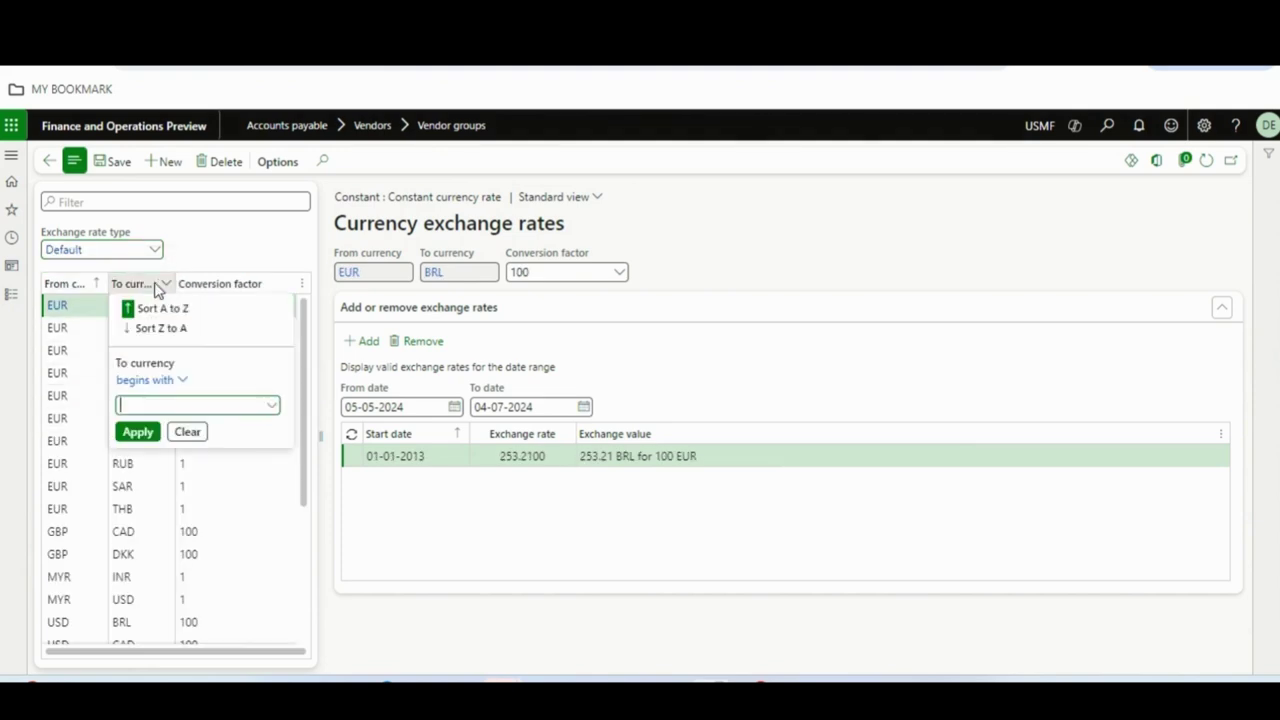
key("Return")
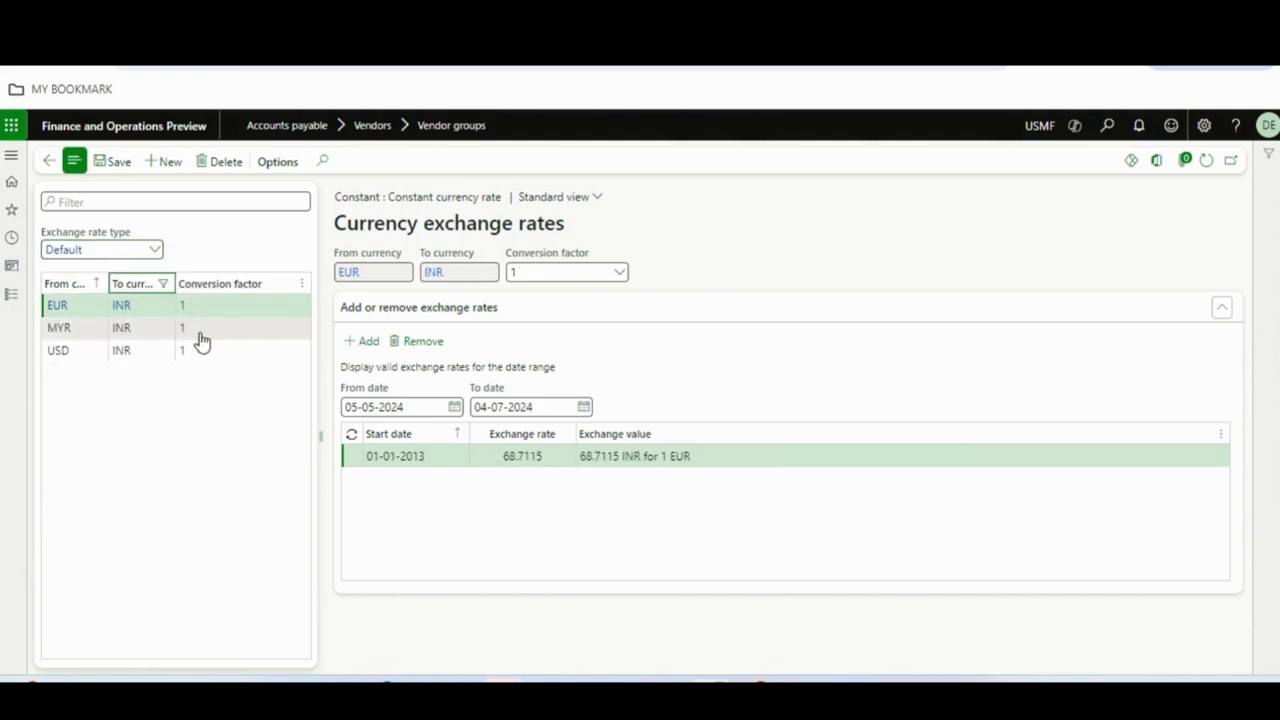
left_click(203, 336)
left_click(205, 350)
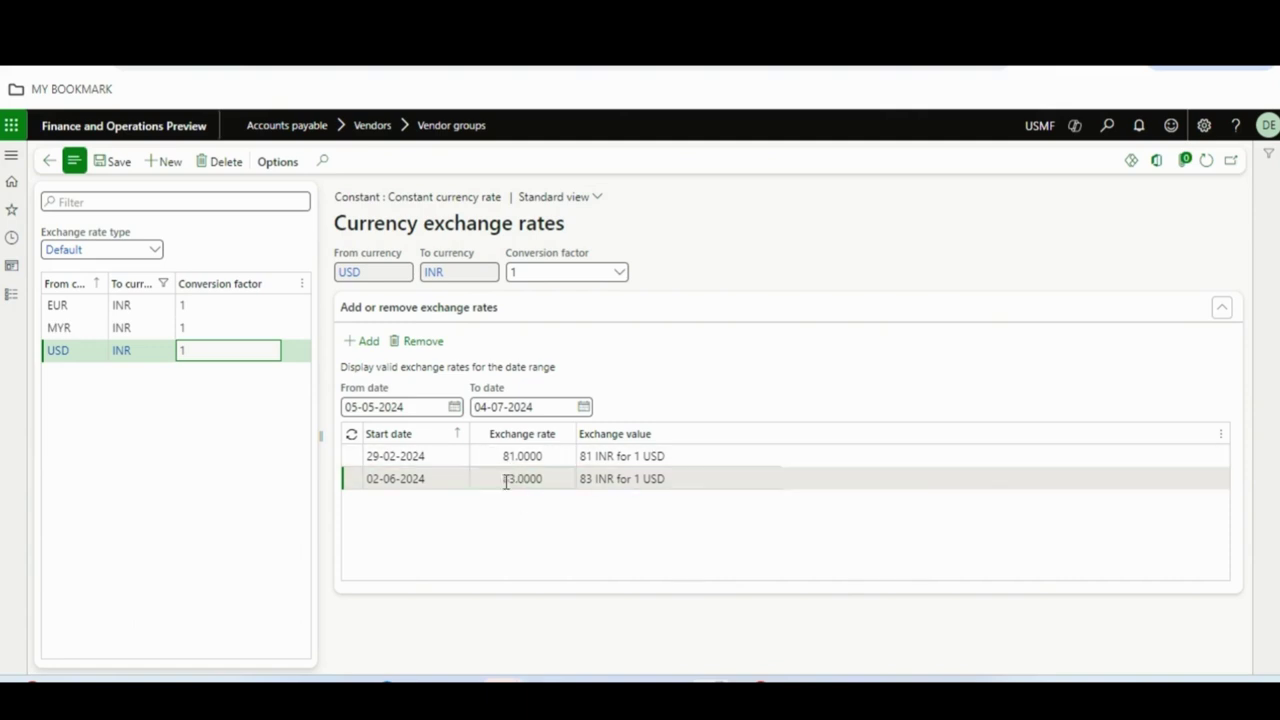
Show the Constant exchange rate type again and recheck its USD to INR rate
left_click(160, 254)
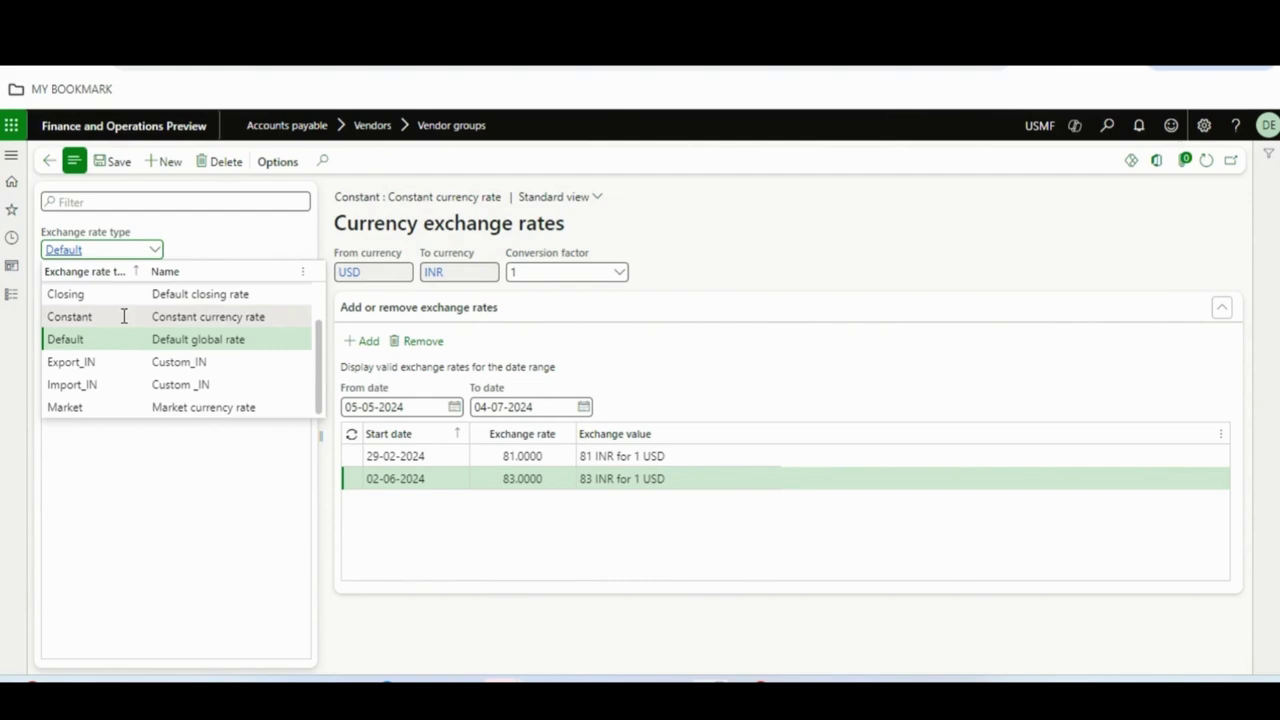
left_click(123, 316)
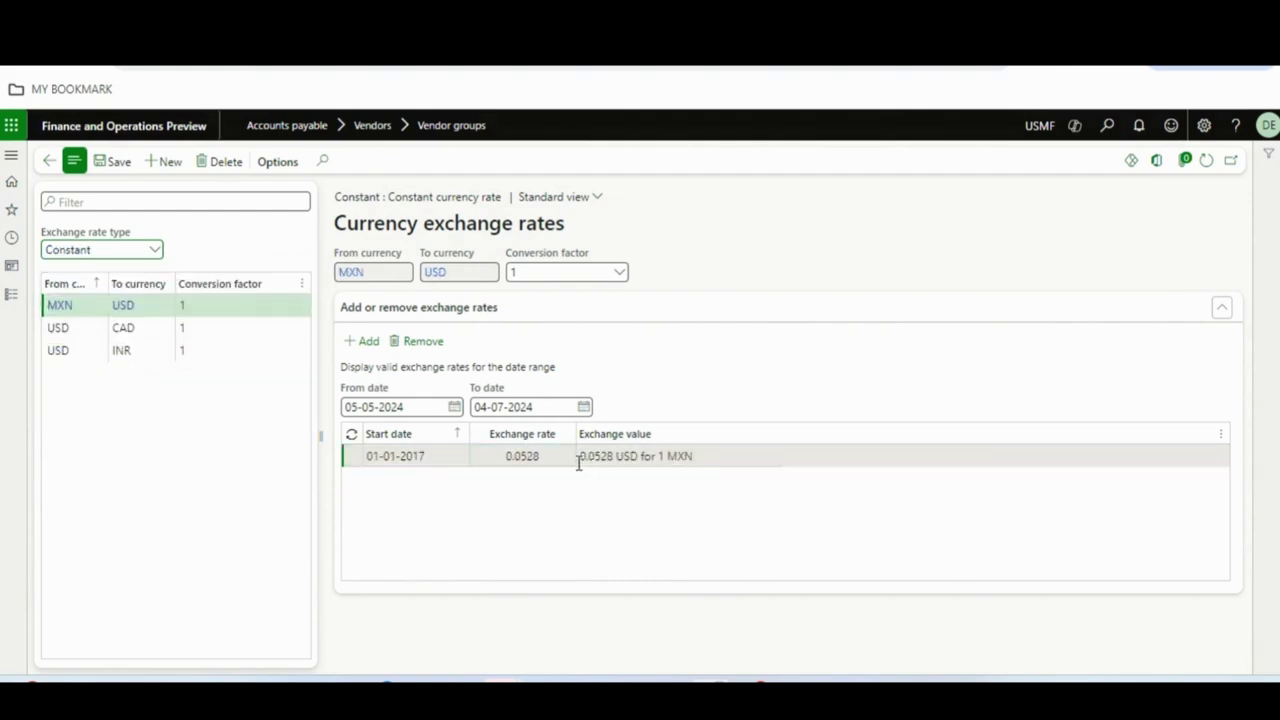
left_click(223, 352)
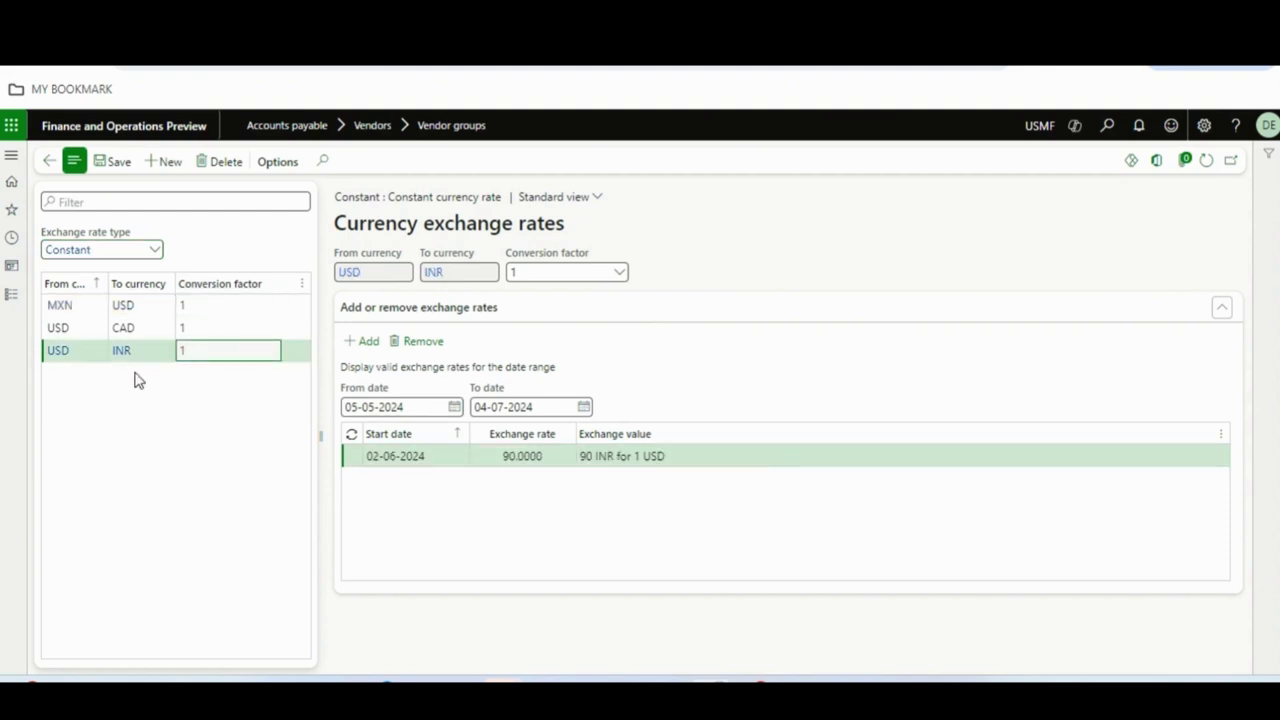
Switch to the Excel workbook and examine the month-end USD amount and the additional rate on Sheet2
mouse_move(668, 680)
left_click(791, 612)
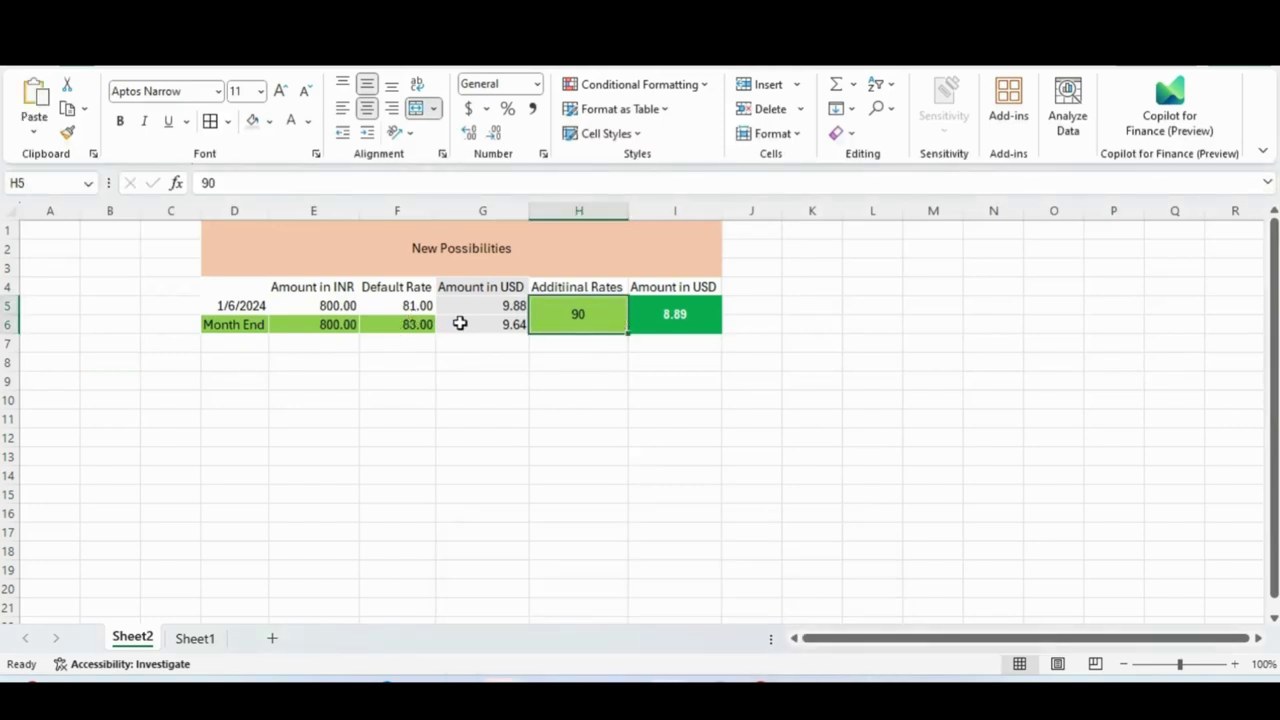
left_click(460, 323)
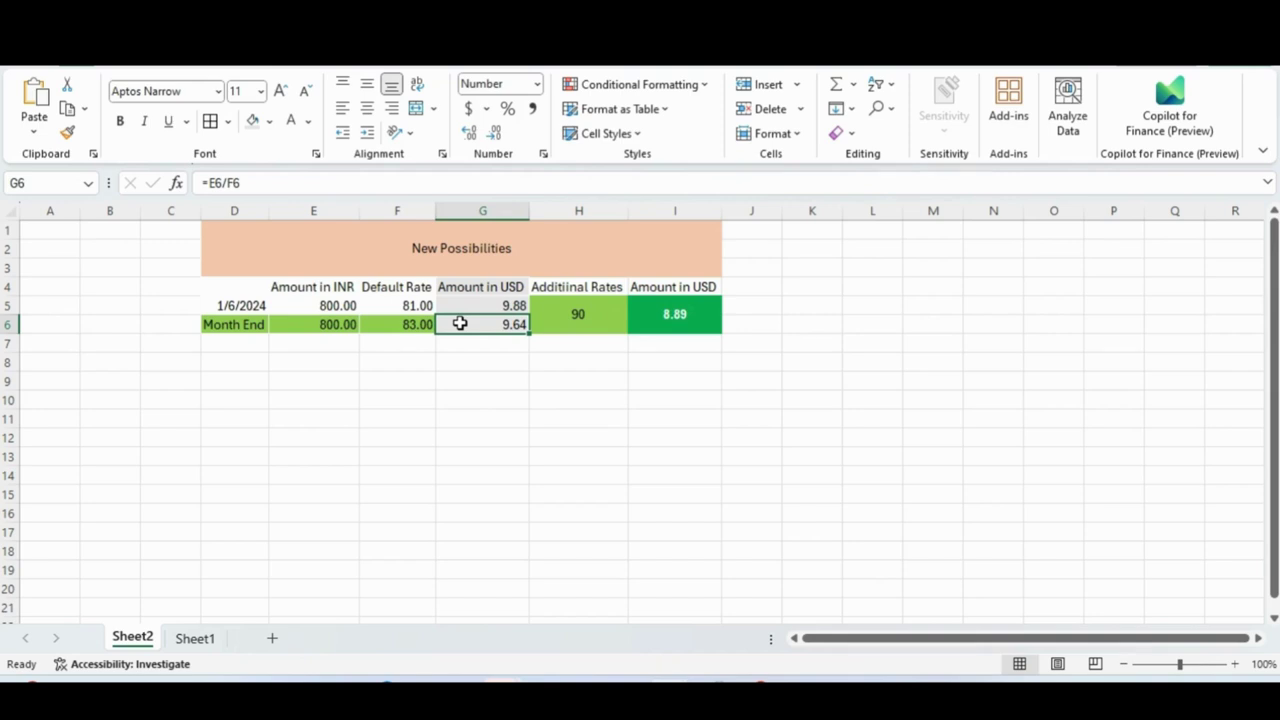
left_click(593, 326)
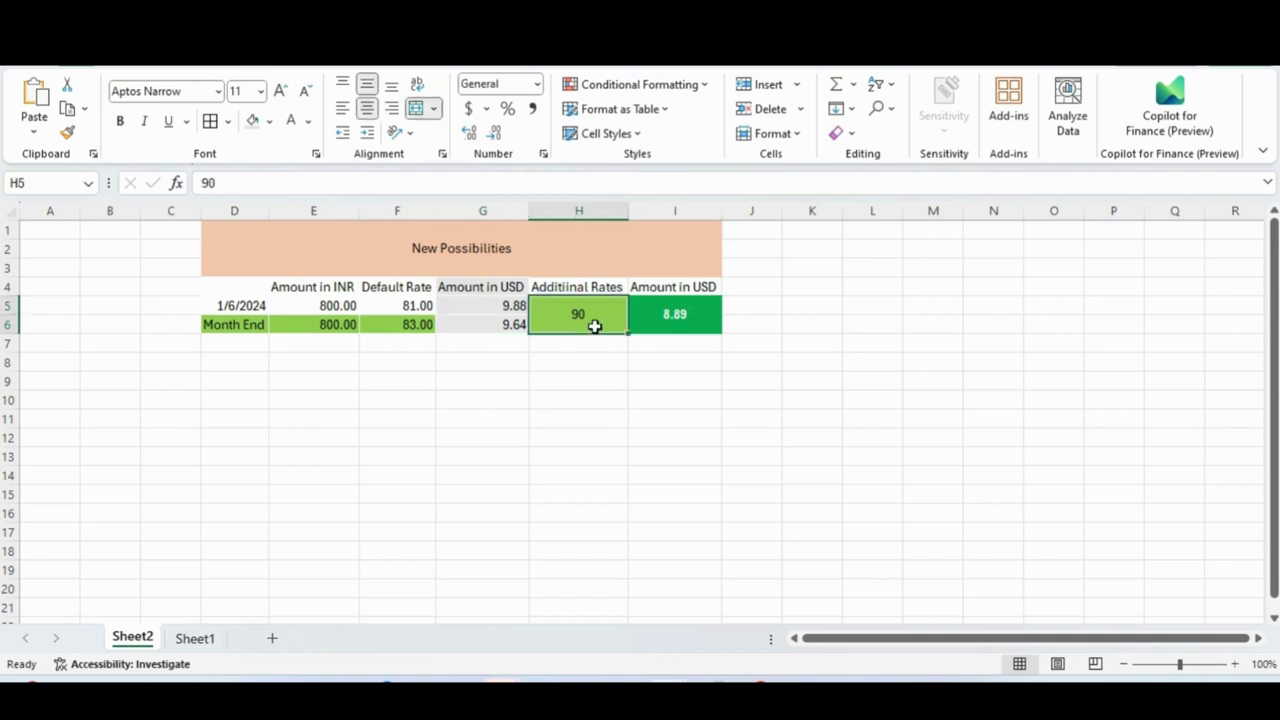
Compare the Constant USD to INR rate in Dynamics with the additional rate, USD amount and INR amount in the Excel sheet
key("alt+Tab")
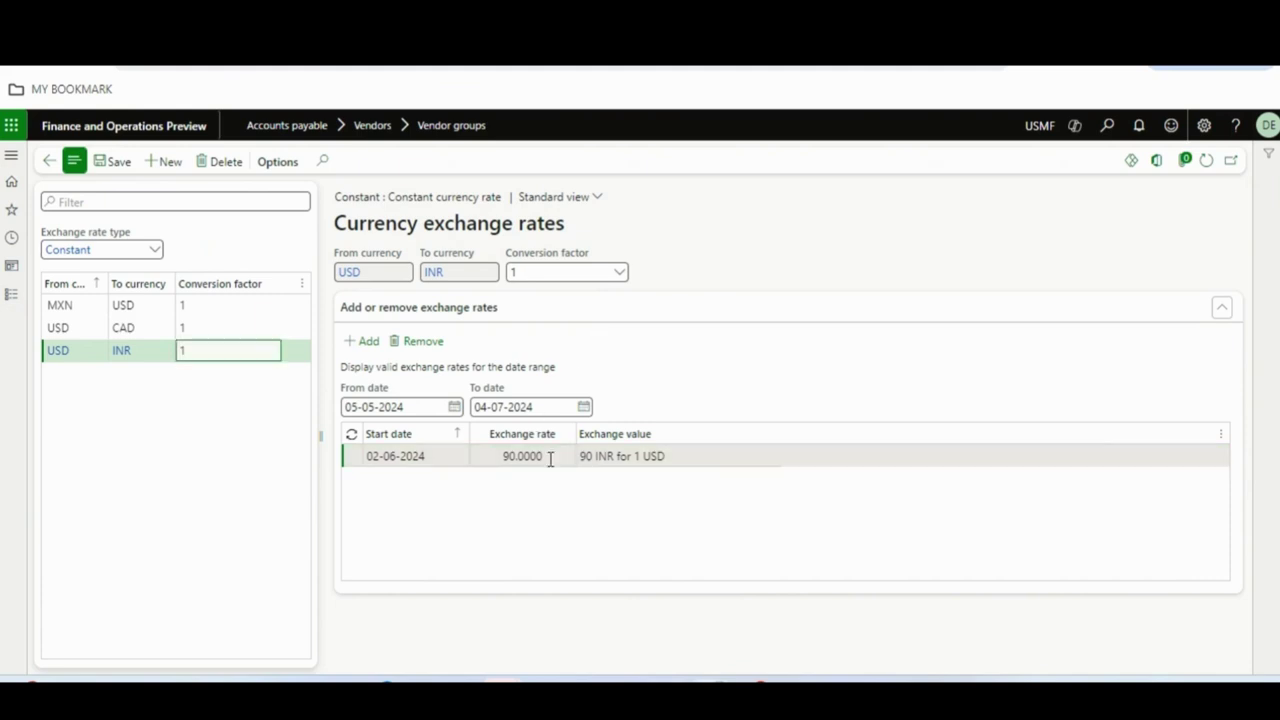
left_click(549, 456)
key("alt+Tab")
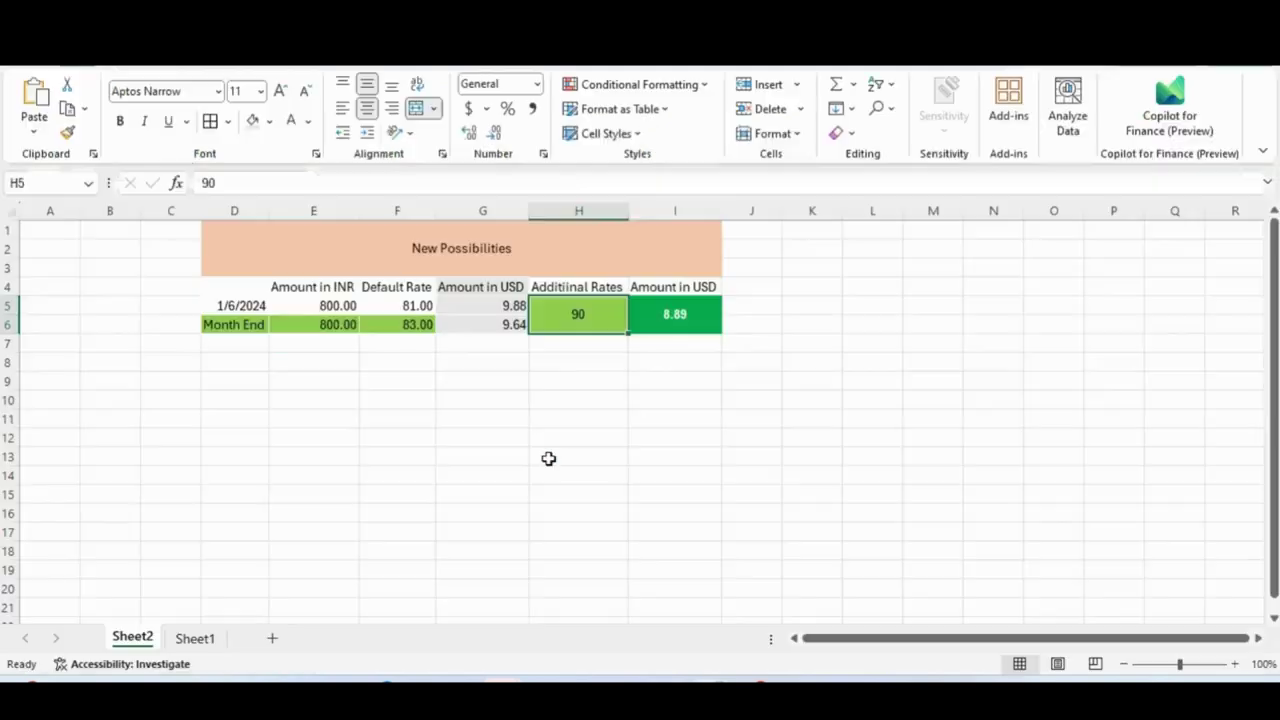
left_click(675, 328)
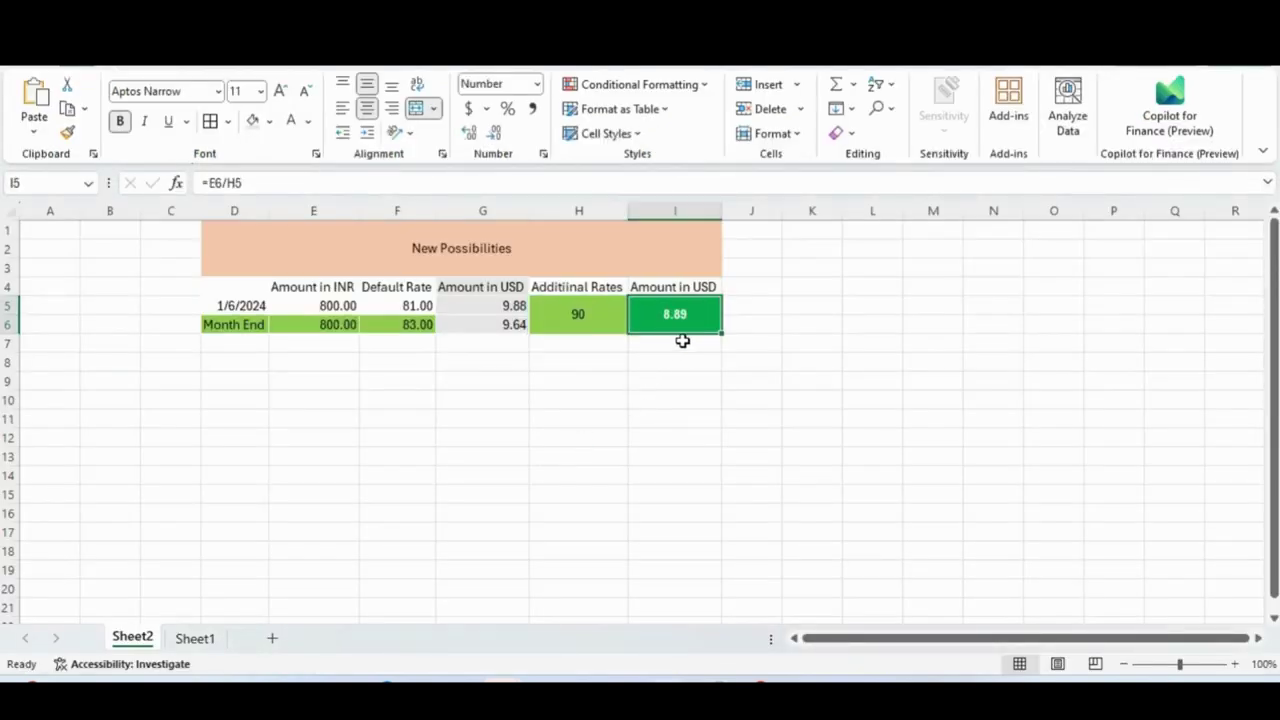
left_click(321, 311)
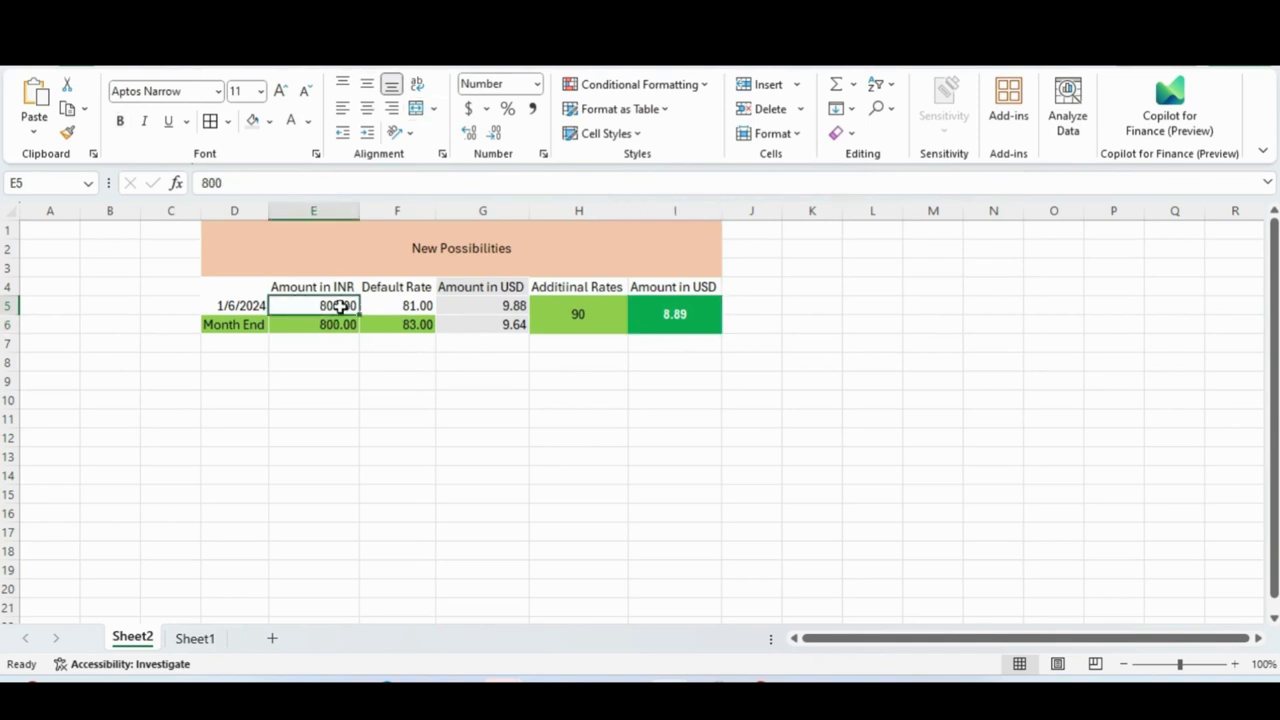
left_click(596, 321)
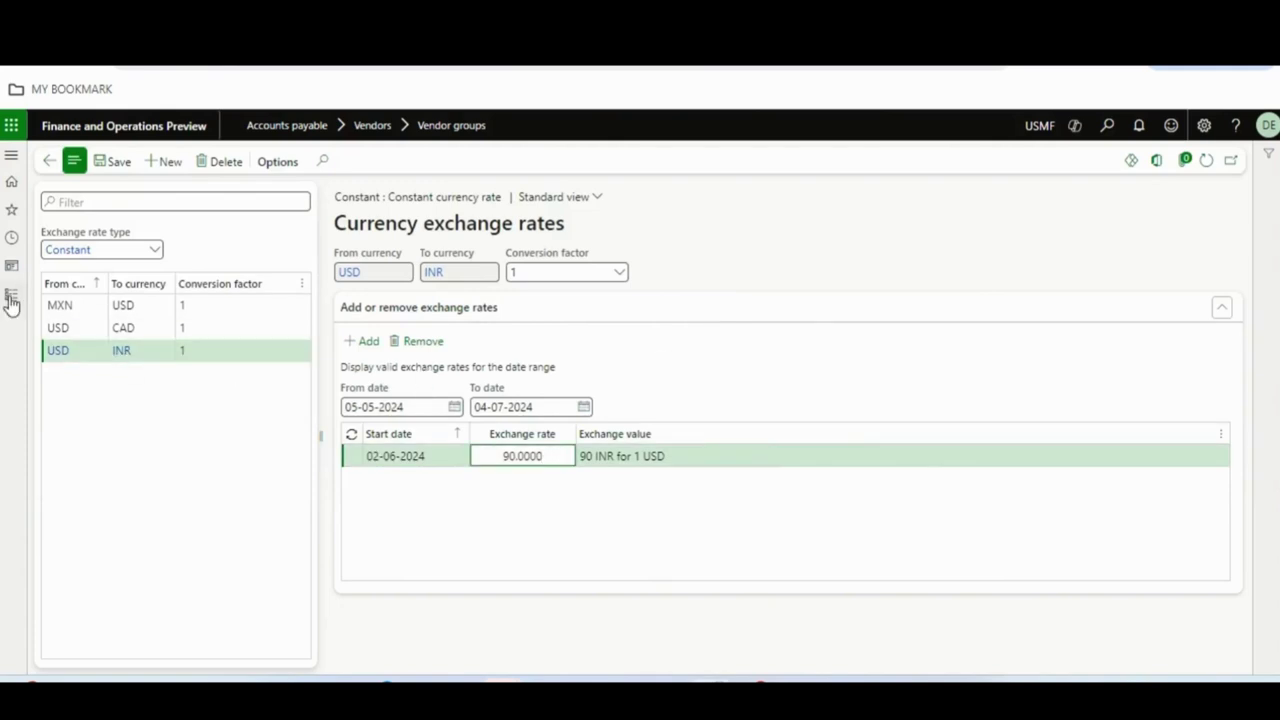
Create a new accounts payable invoice journal with the name APInvoice and open its lines
left_click(9, 294)
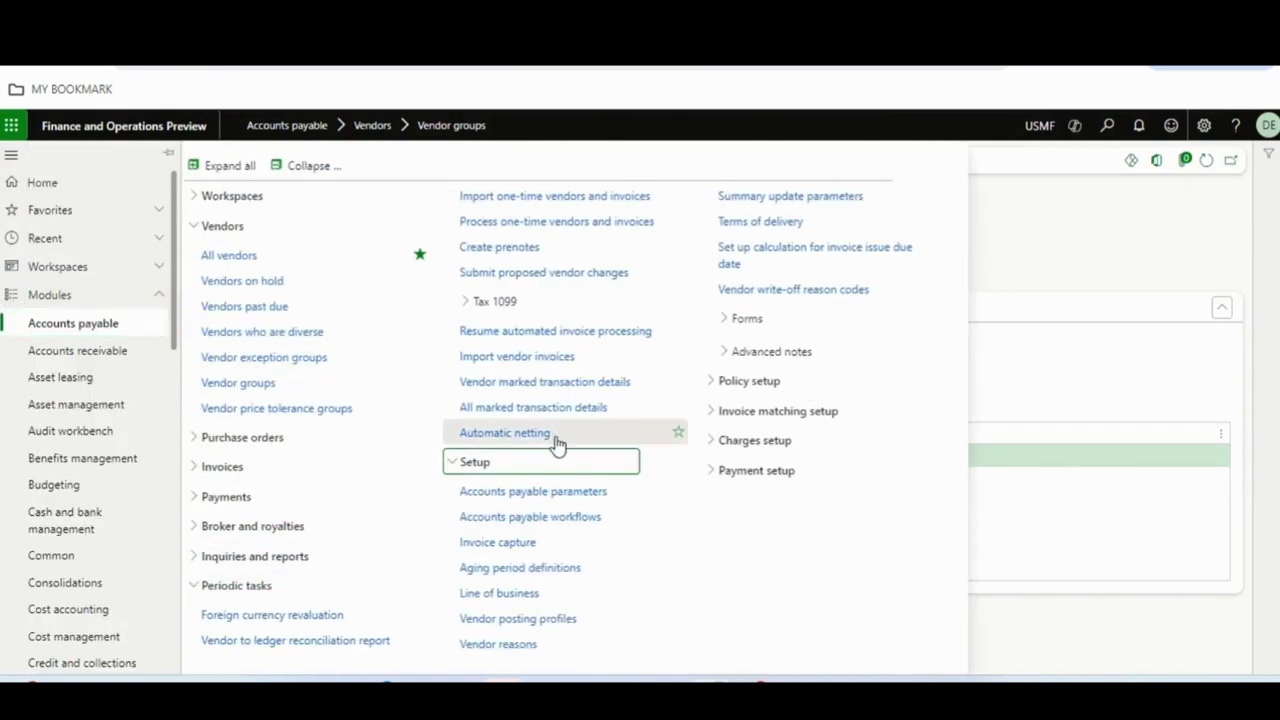
left_click(268, 470)
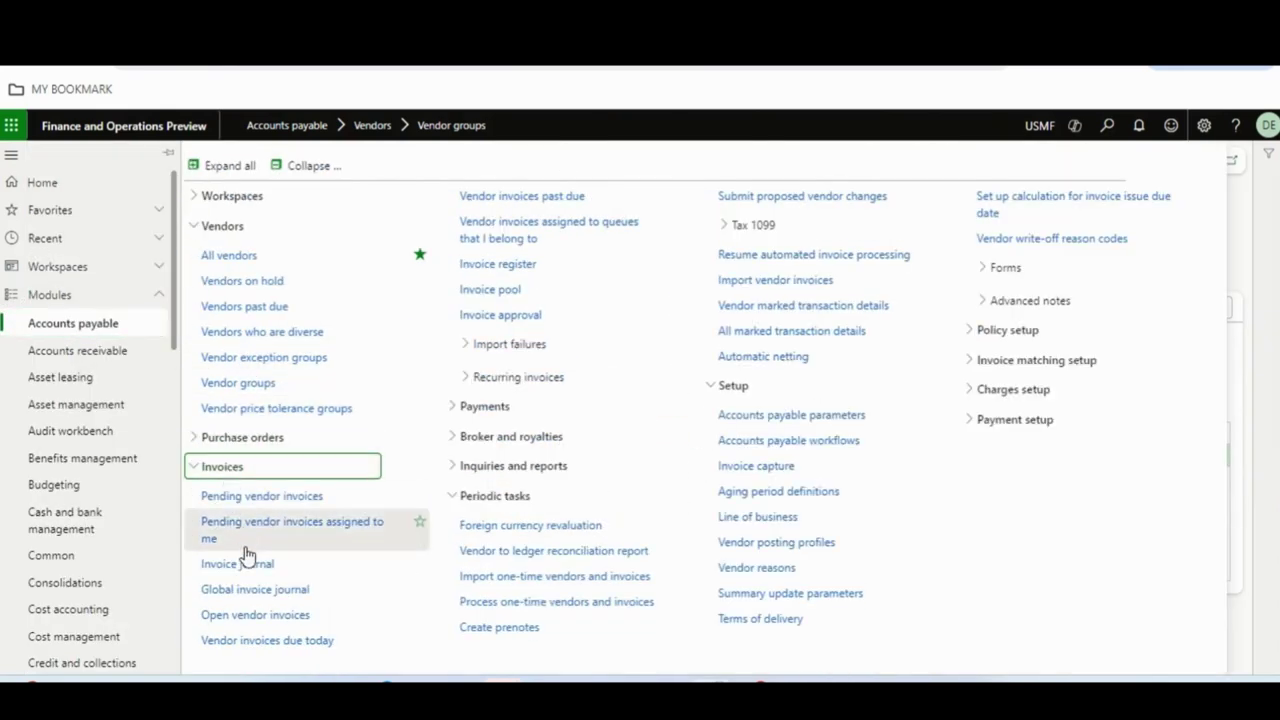
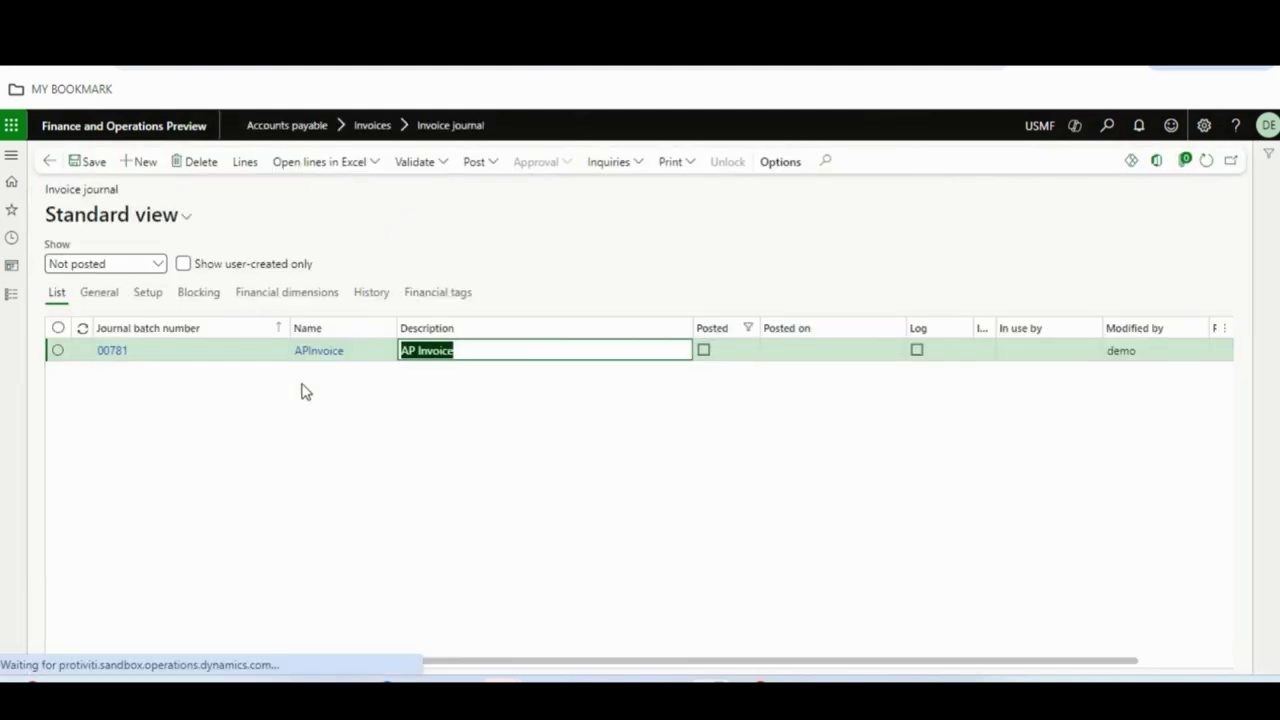
left_click(163, 168)
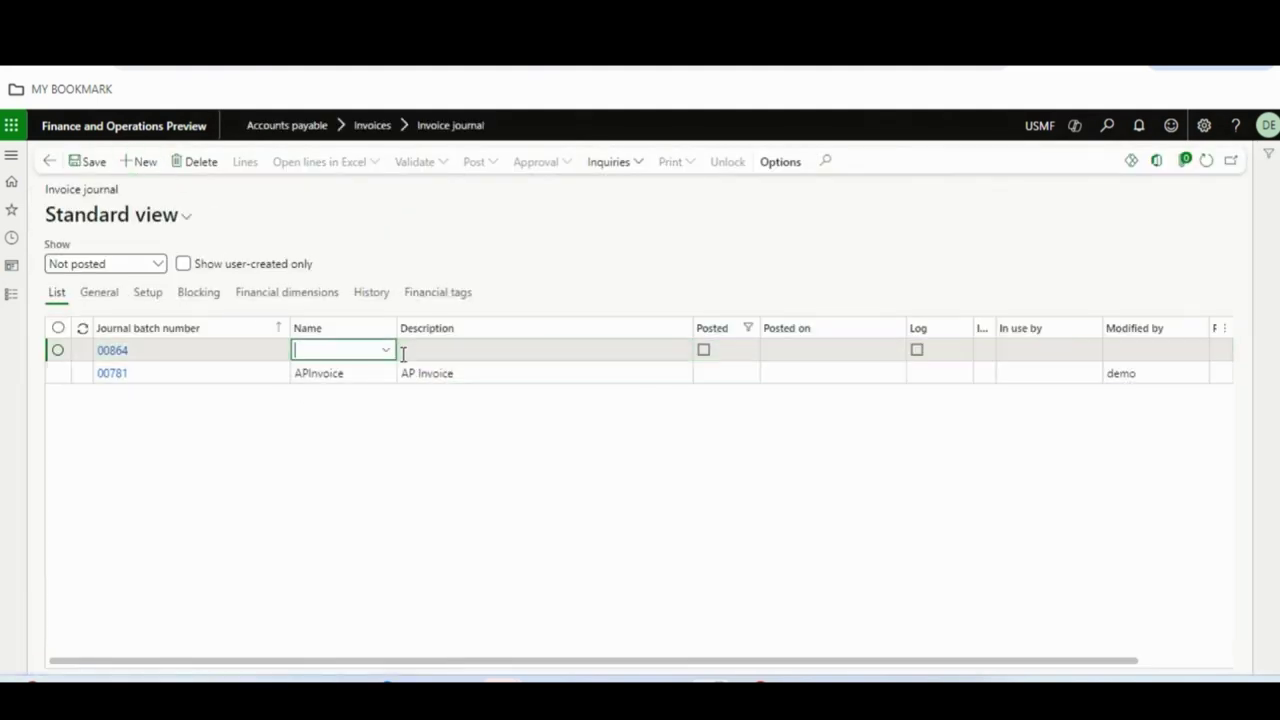
left_click(387, 352)
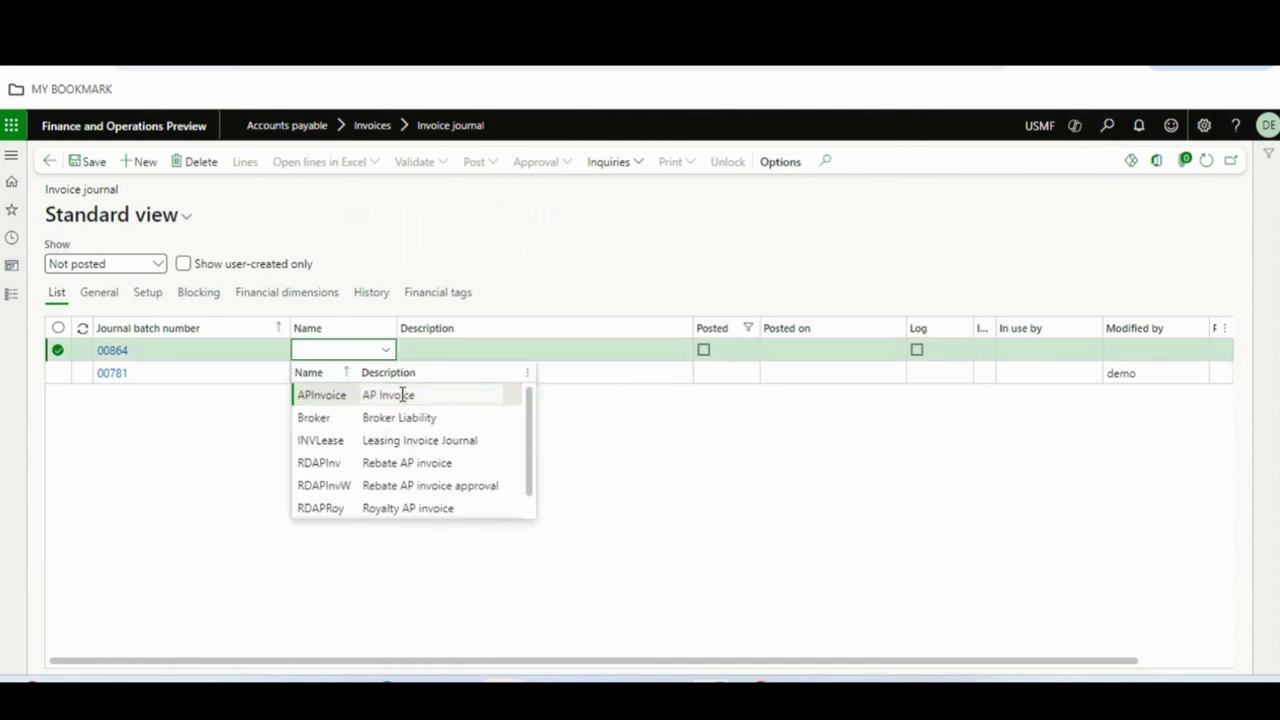
left_click(403, 396)
left_click(251, 168)
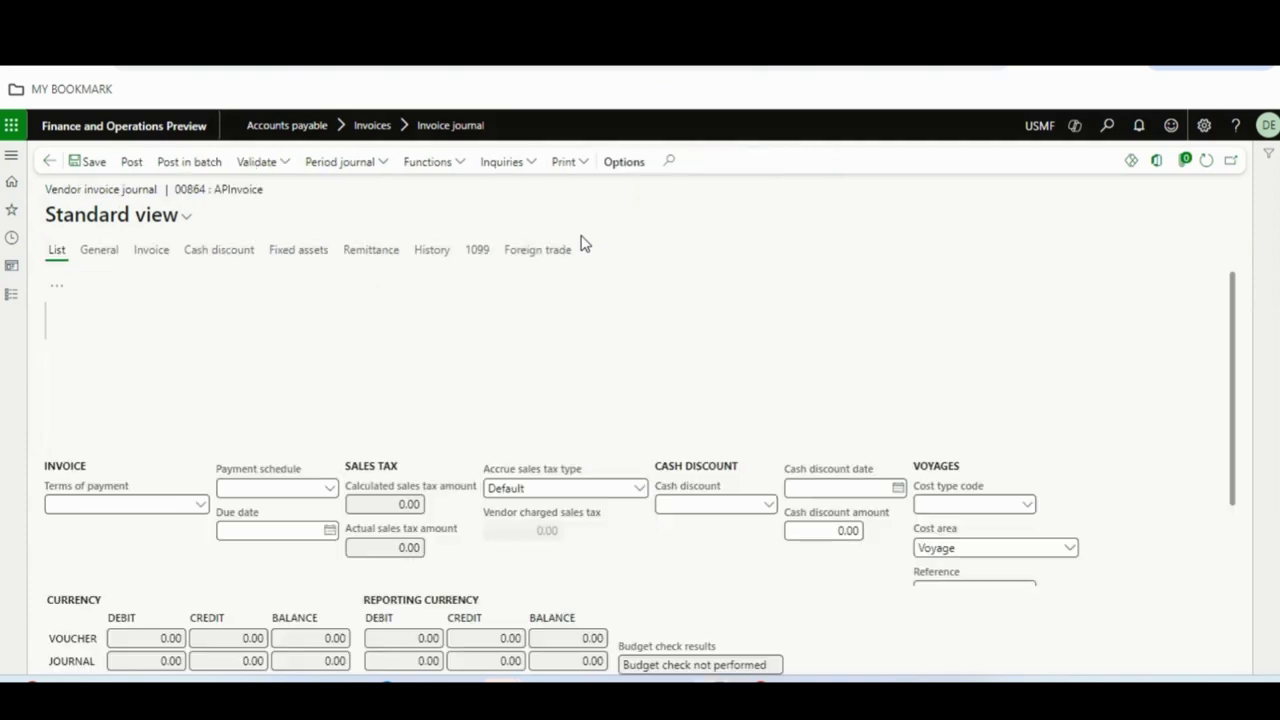
Choose the vendor listed directly after "test" as the journal line's account and set the line date to 01-06-2024
left_click(538, 344)
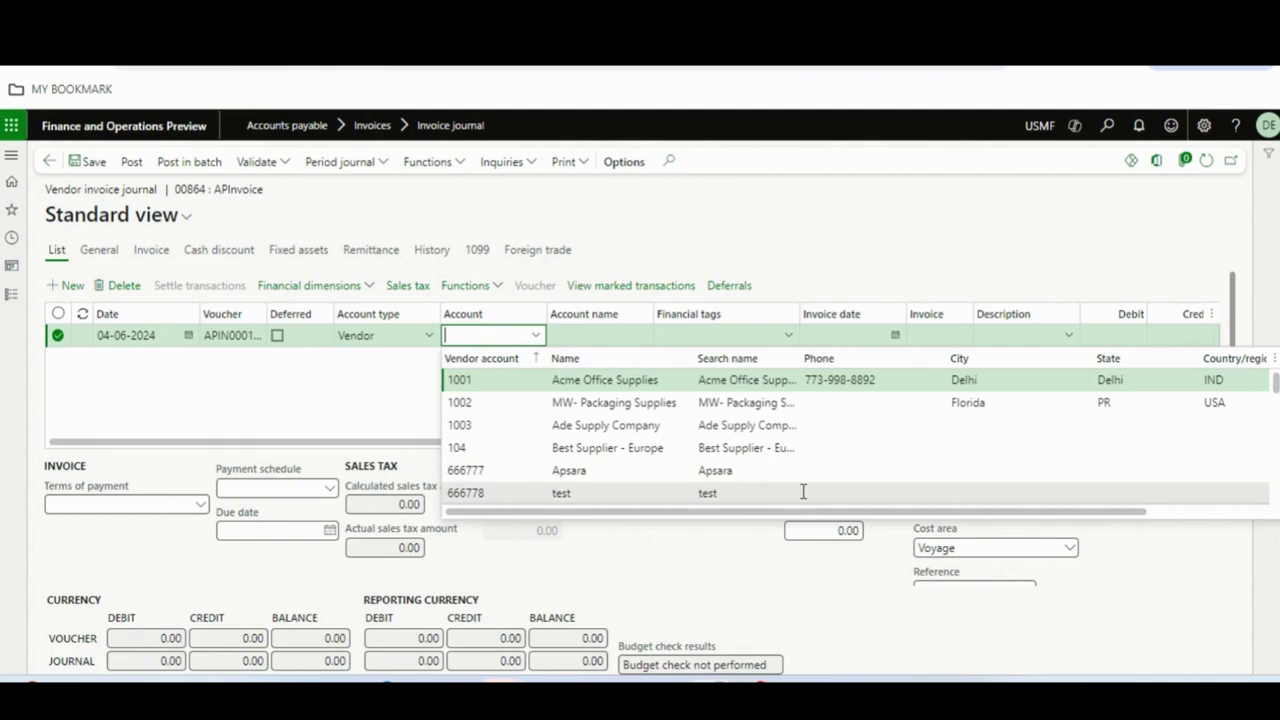
scroll(1277, 385, "down", 1)
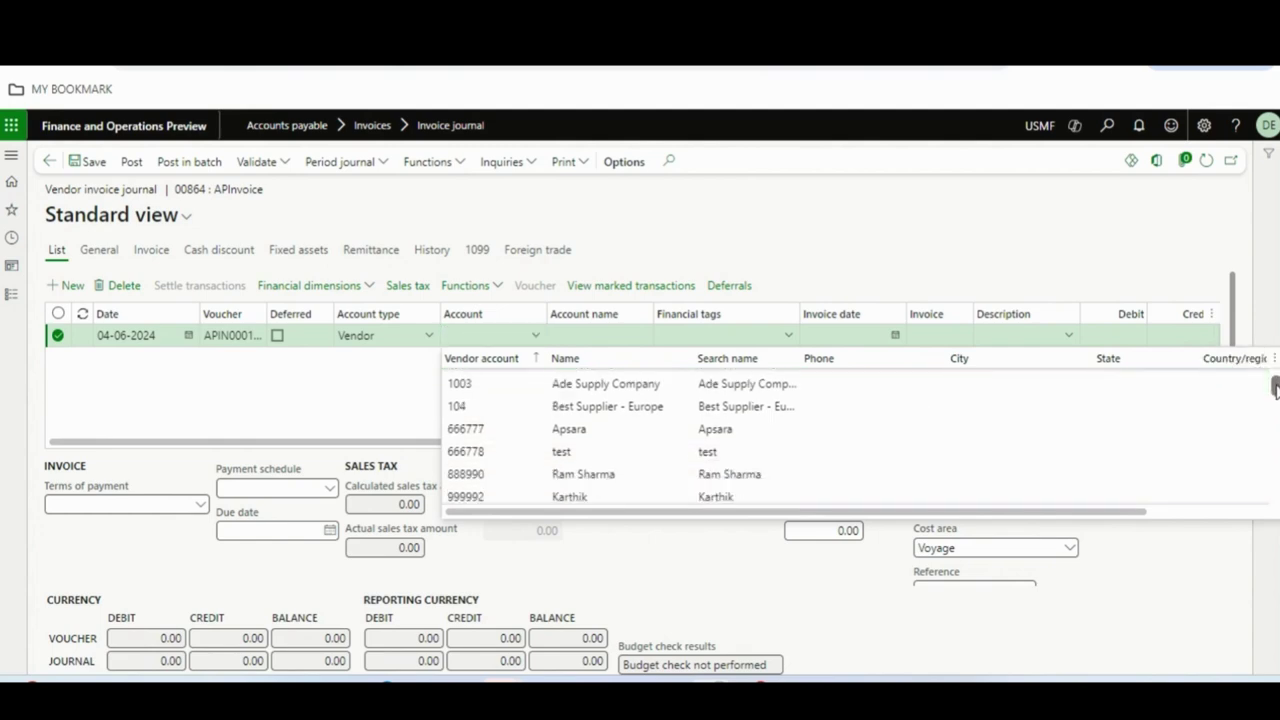
left_click(798, 477)
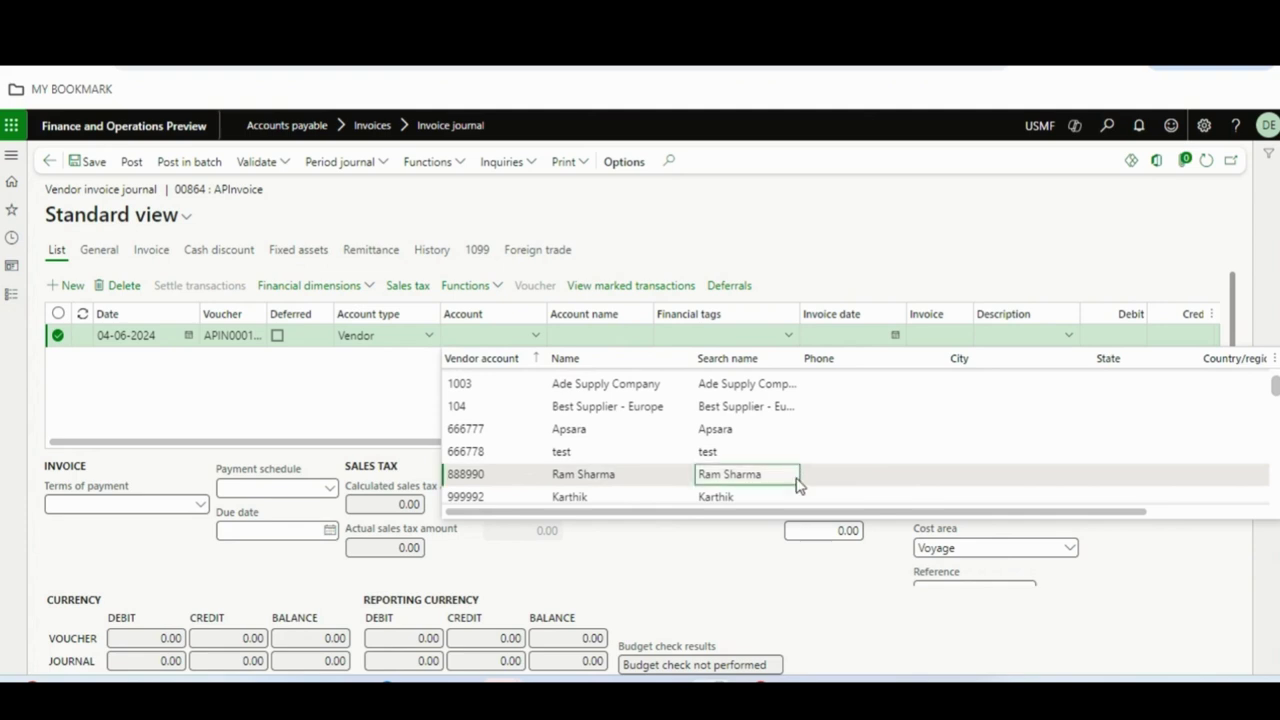
left_click(189, 336)
left_click(233, 404)
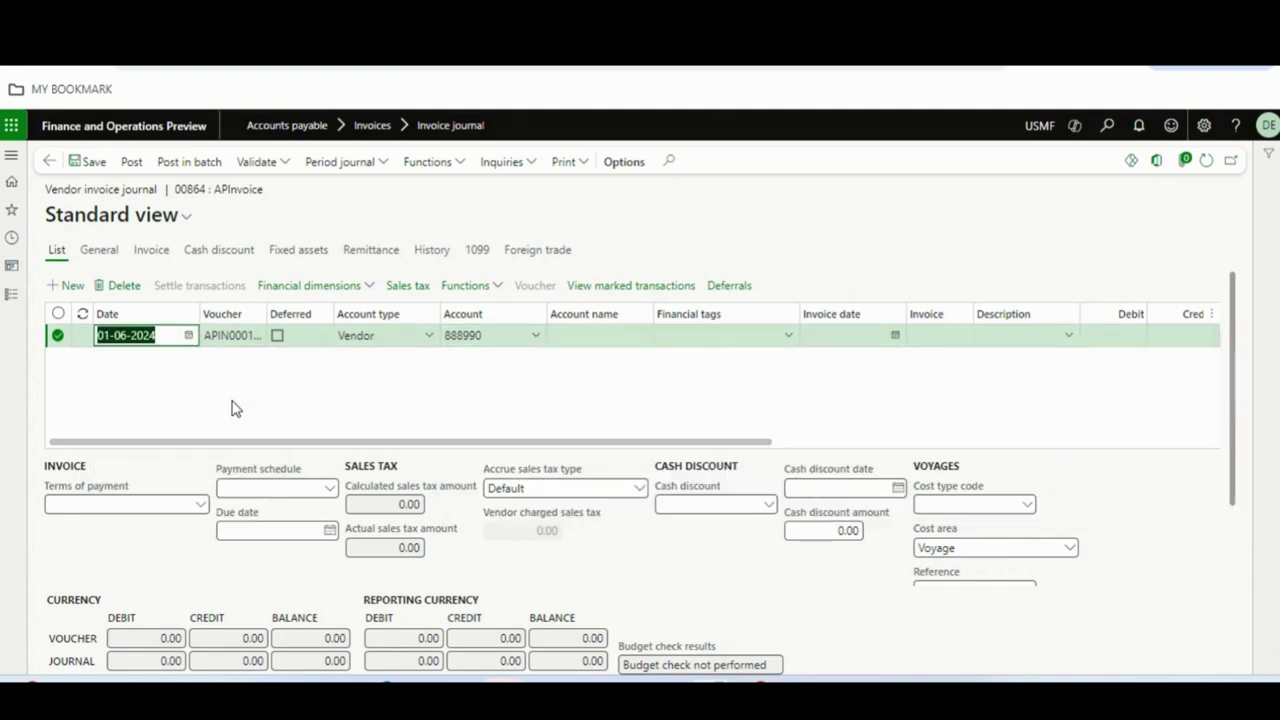
left_click(680, 337)
key("Tab")
key("Tab")
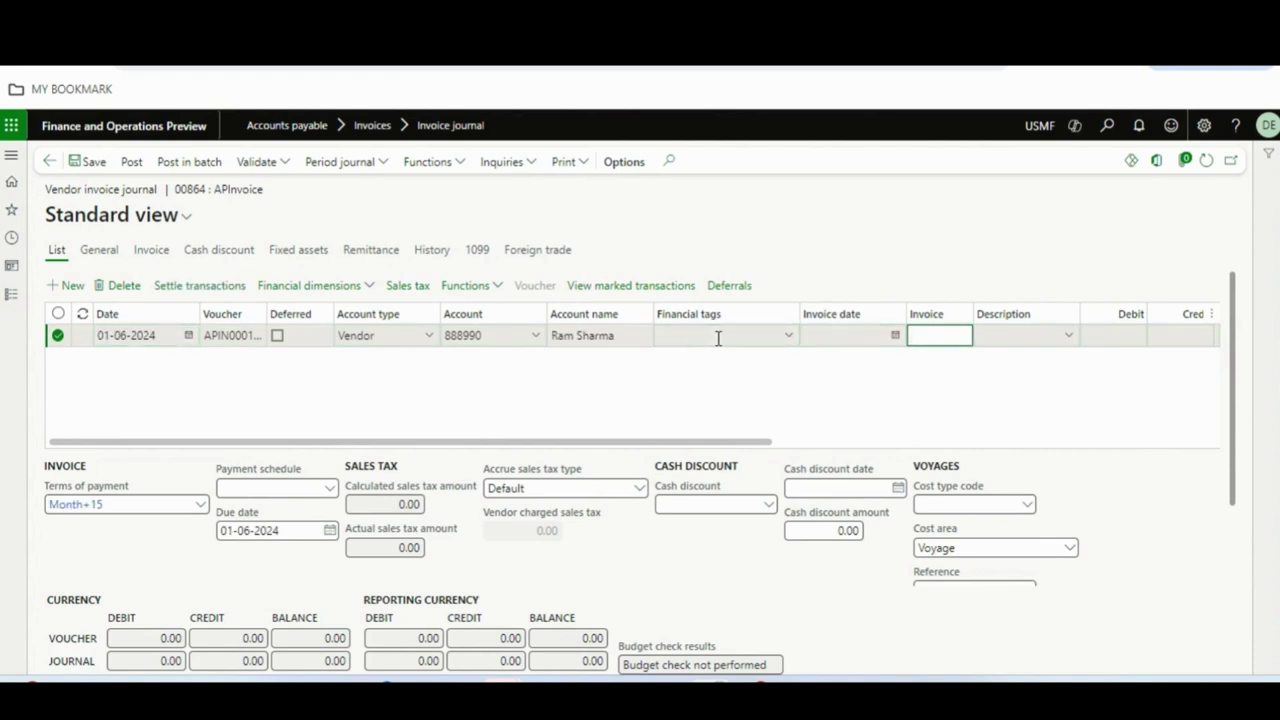
Fill in the vendor line with invoice date 01-06-2024, invoice 1,76, a credit of 800 and currency INR
left_click(895, 336)
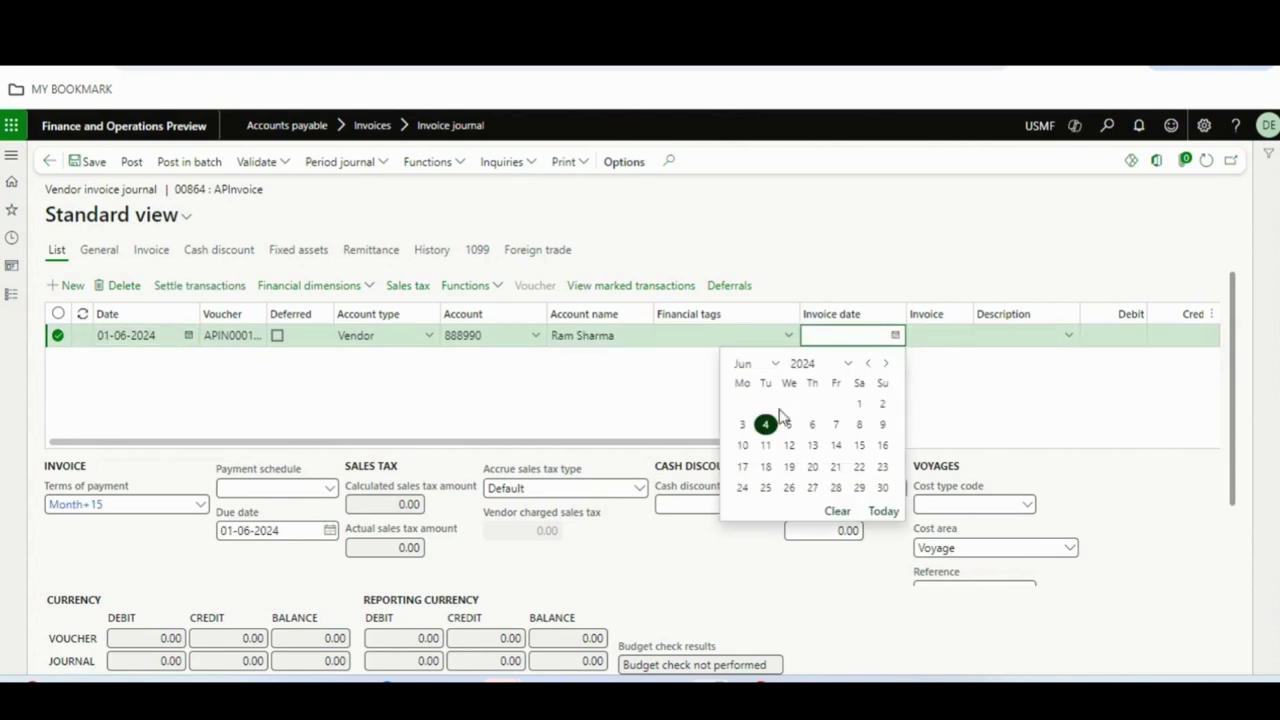
left_click(859, 404)
left_click(949, 338)
type("1,76")
key("Tab")
key("Tab")
key("Tab")
type("800")
key("Tab")
key("Tab")
key("Tab")
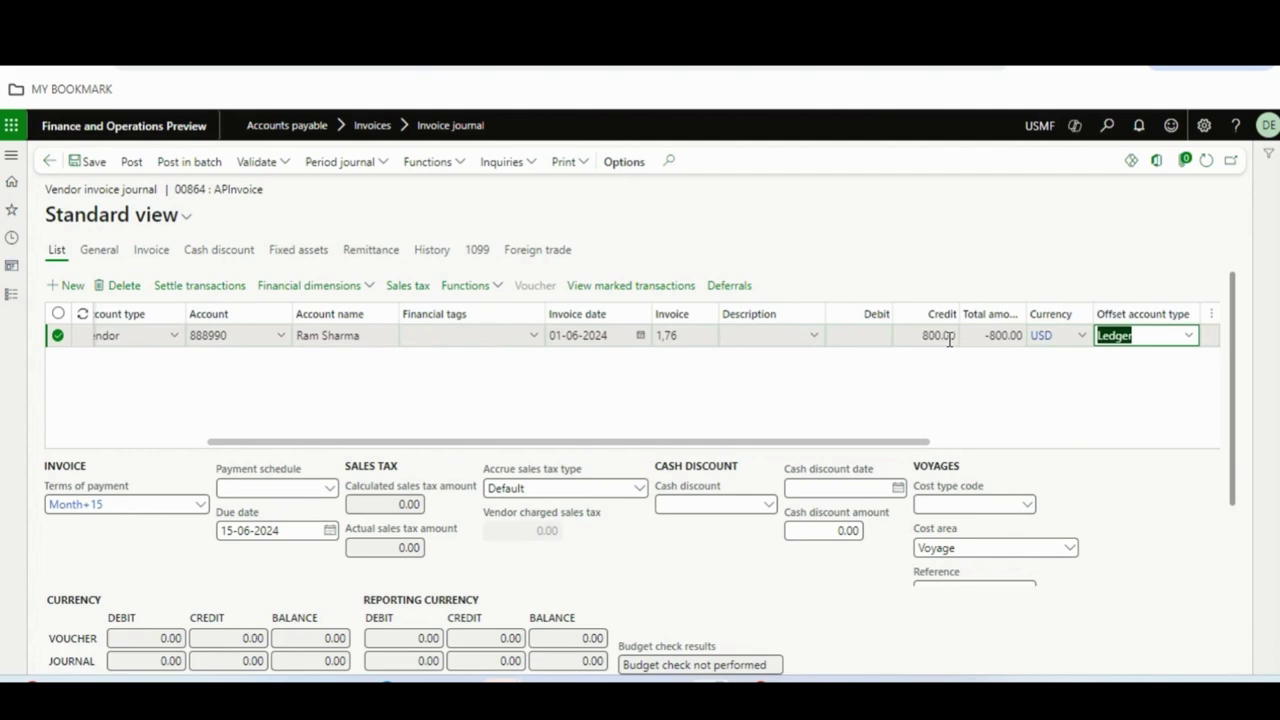
left_click(1048, 337)
type("inr")
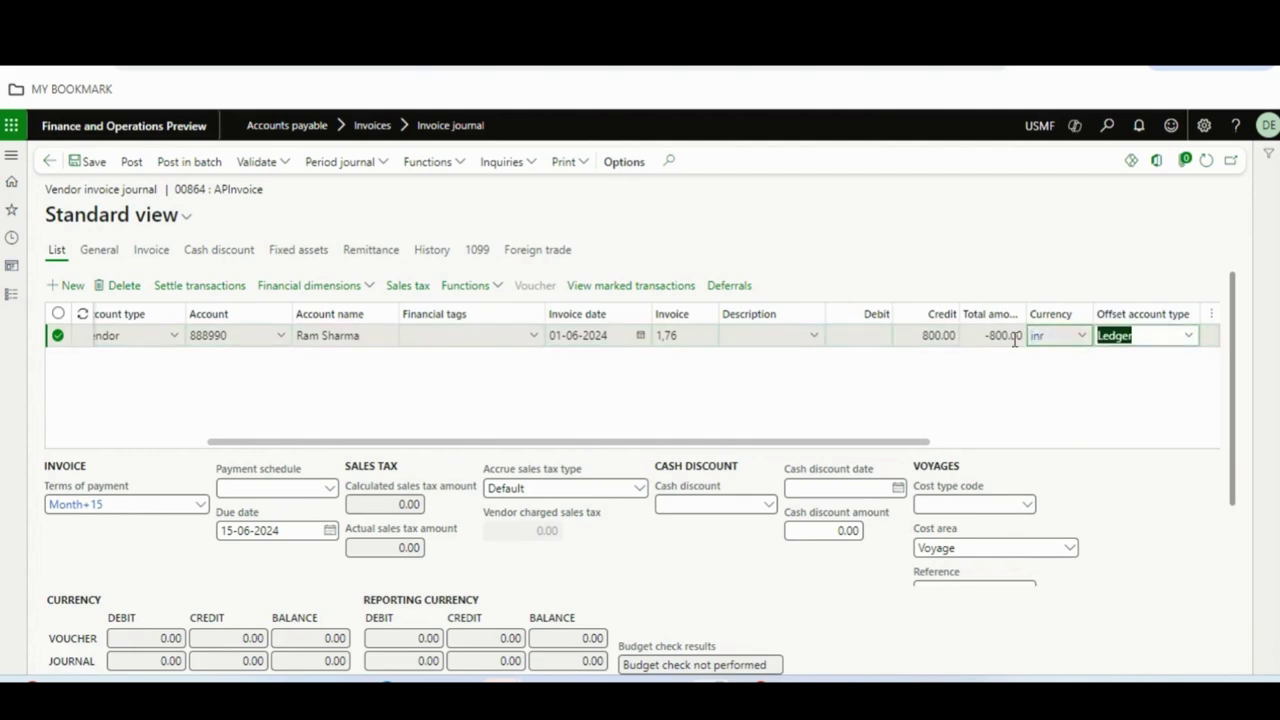
key("Tab")
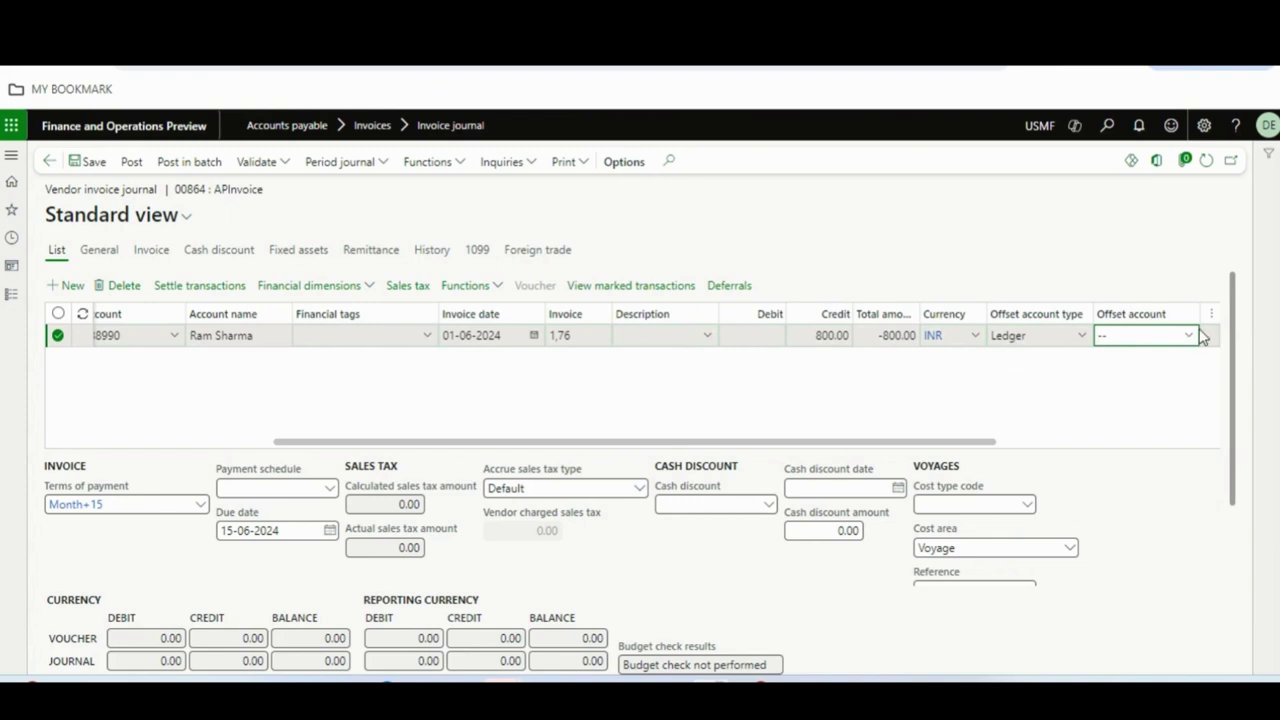
Set the offset ledger account to Prepaid Other Expenses and post the invoice journal
left_click(1190, 336)
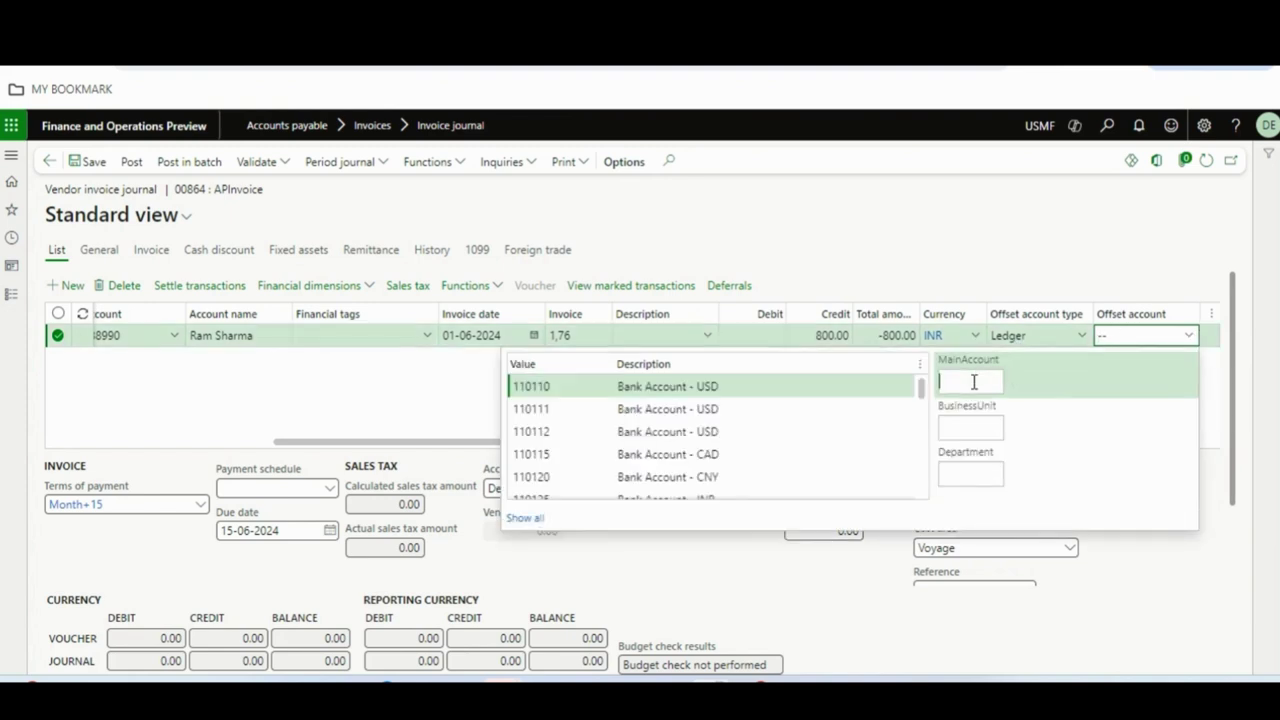
type("*expe")
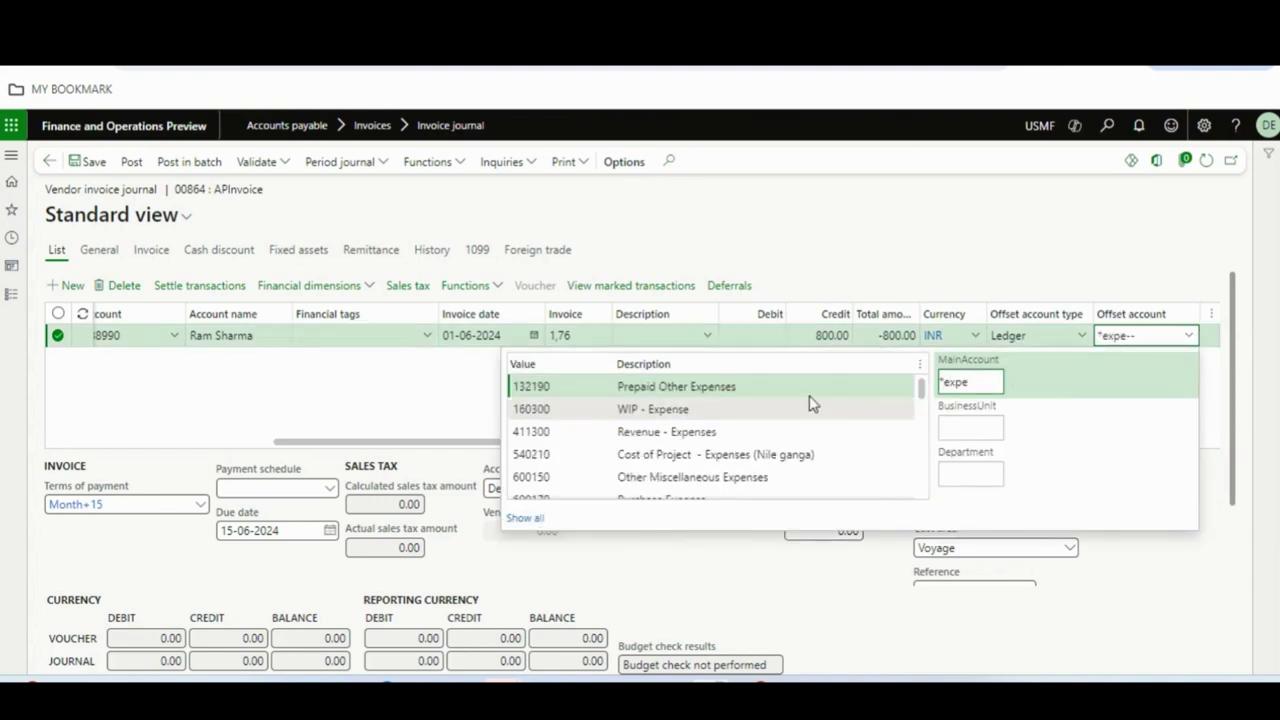
left_click(730, 386)
left_click(815, 243)
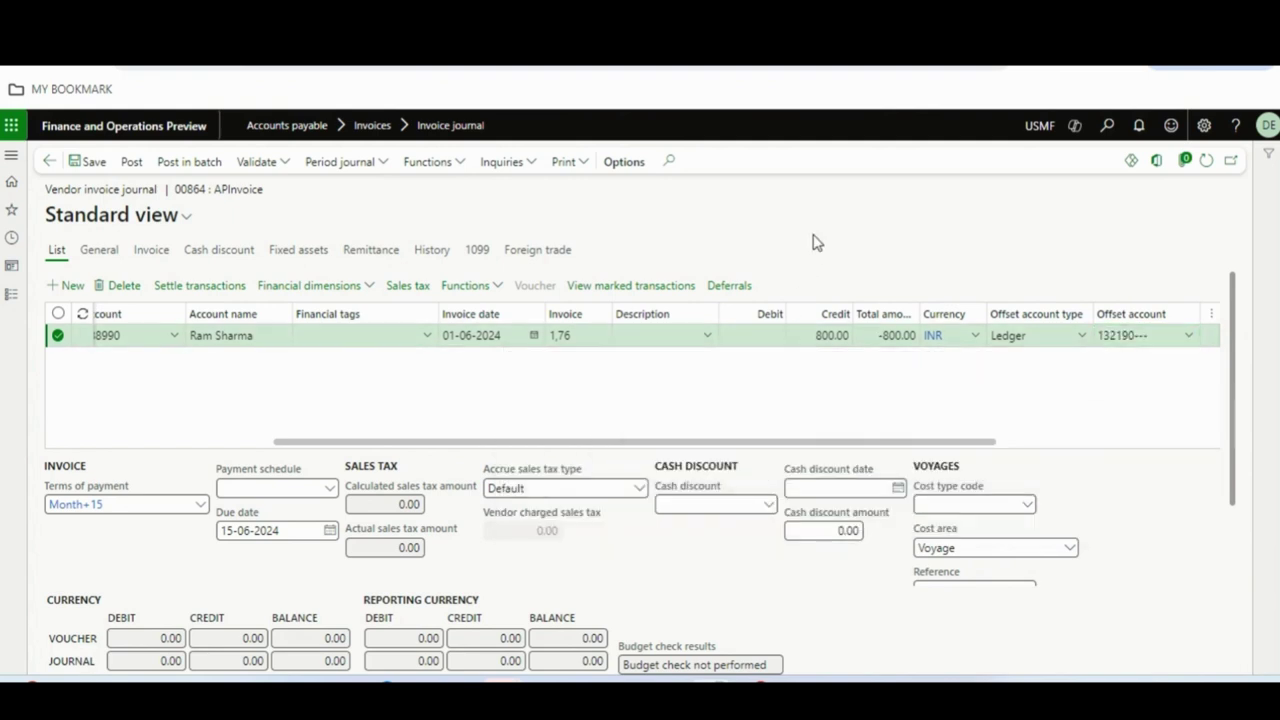
left_click(141, 167)
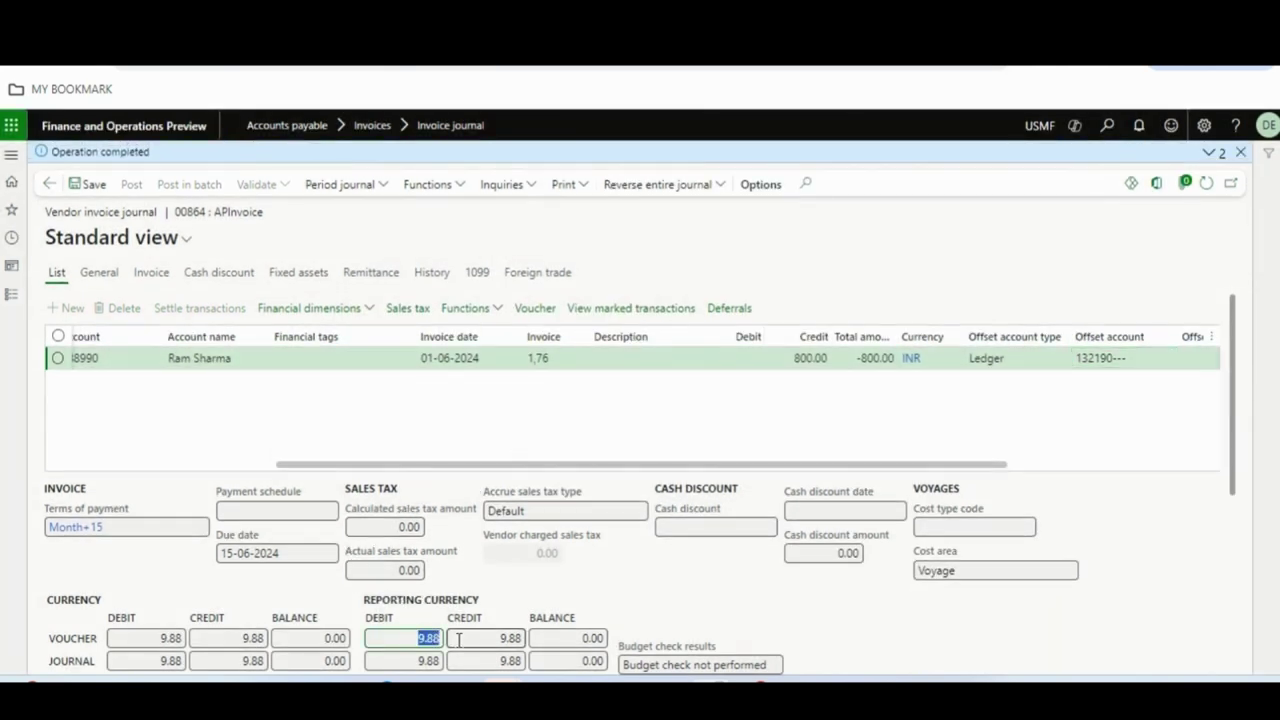
key("alt+Tab")
left_click(498, 305)
key("alt+Tab")
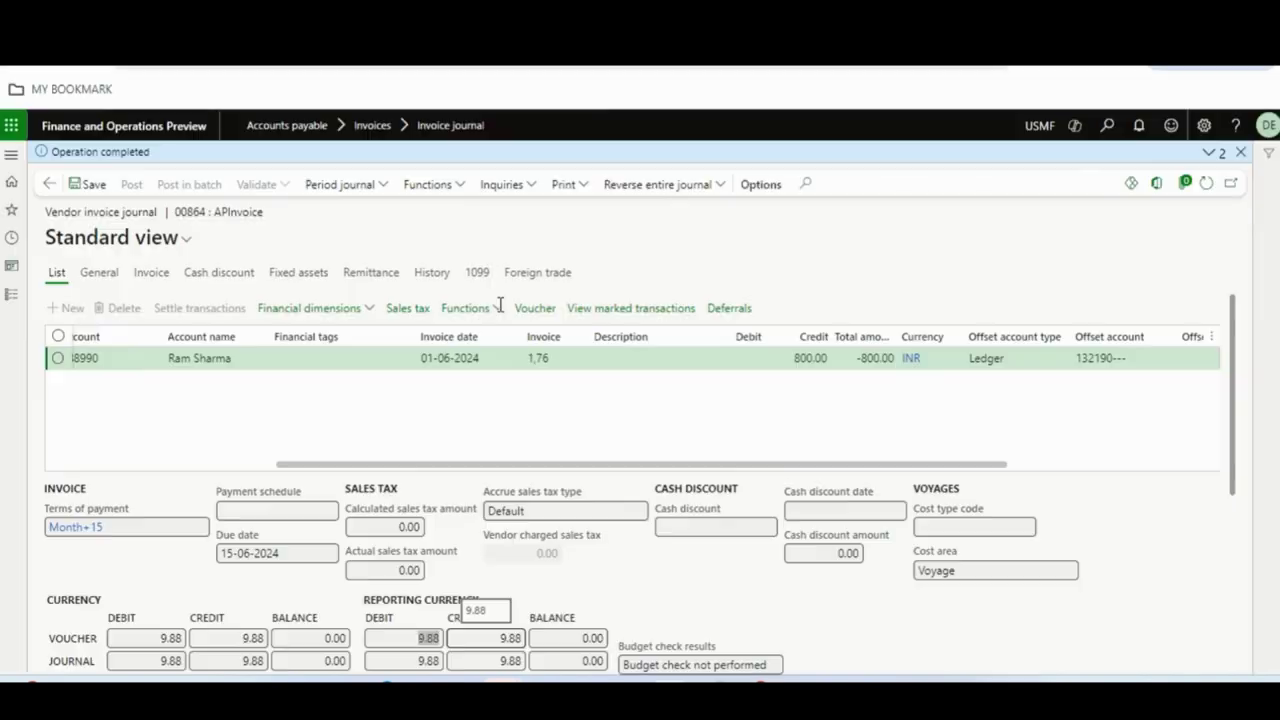
Start a new accounts payable foreign currency revaluation with considered date and date of rate set to 04-06-2024
left_click(11, 294)
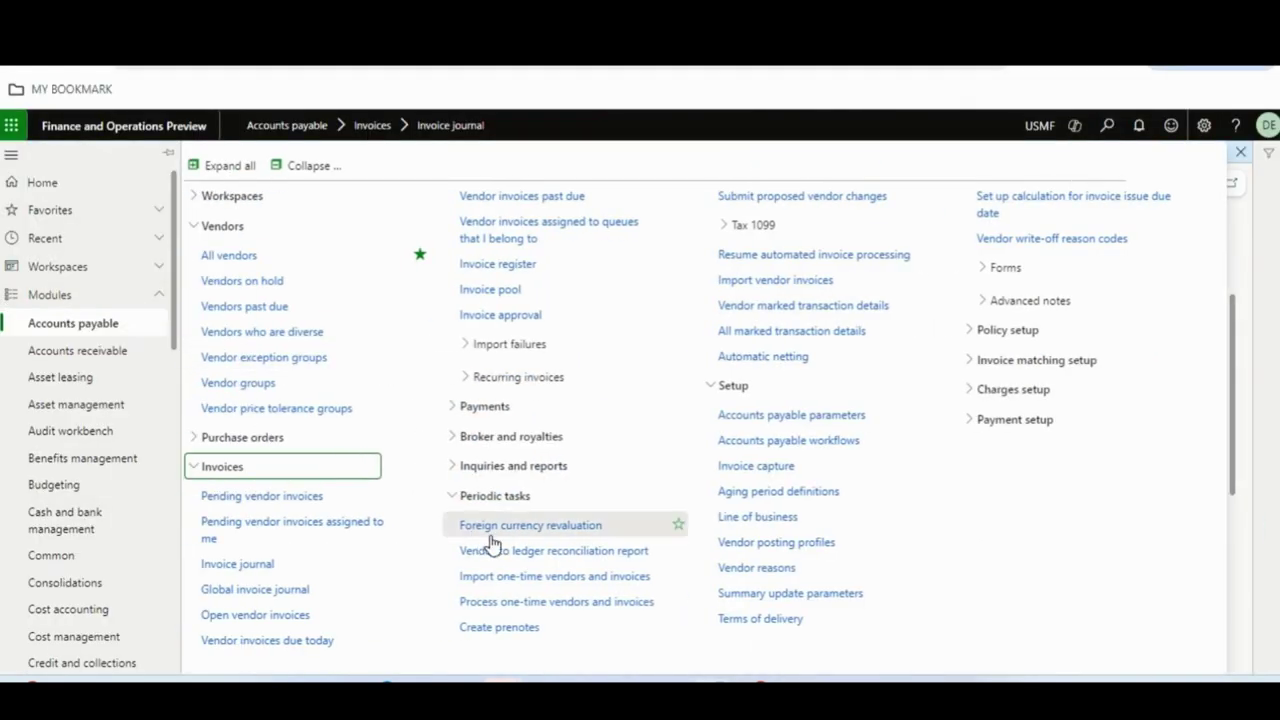
left_click(551, 528)
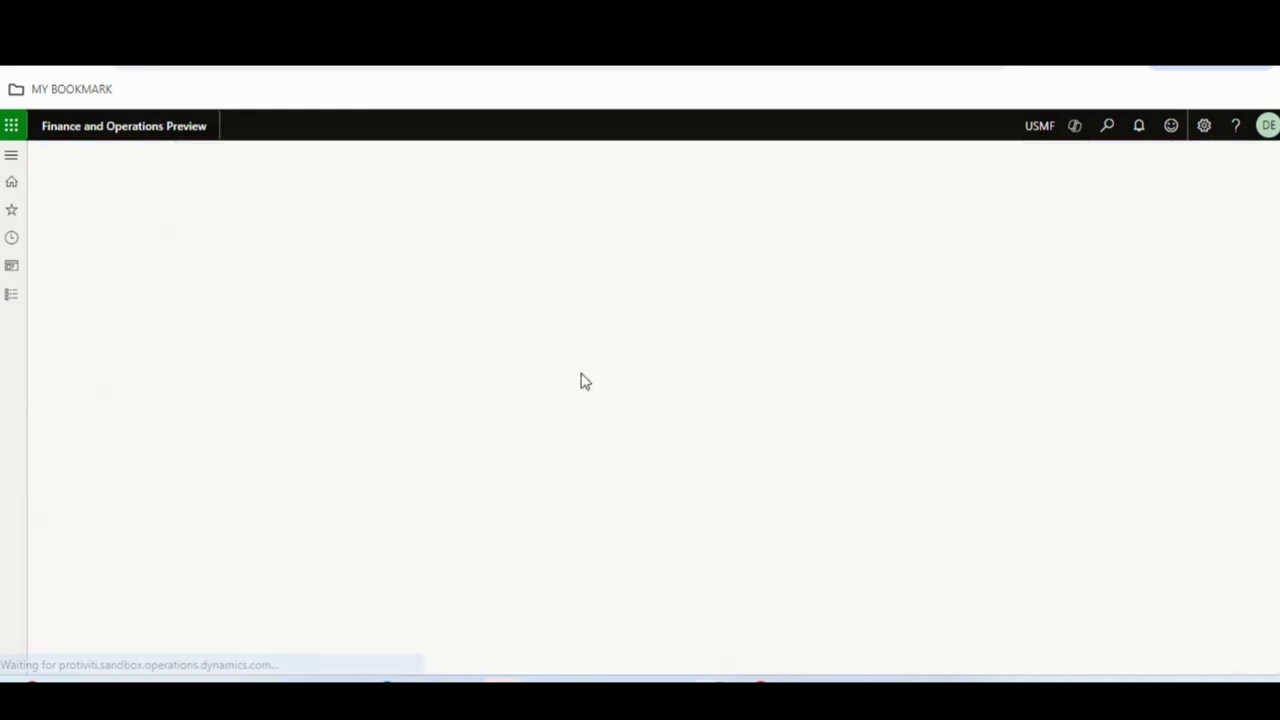
left_click(162, 168)
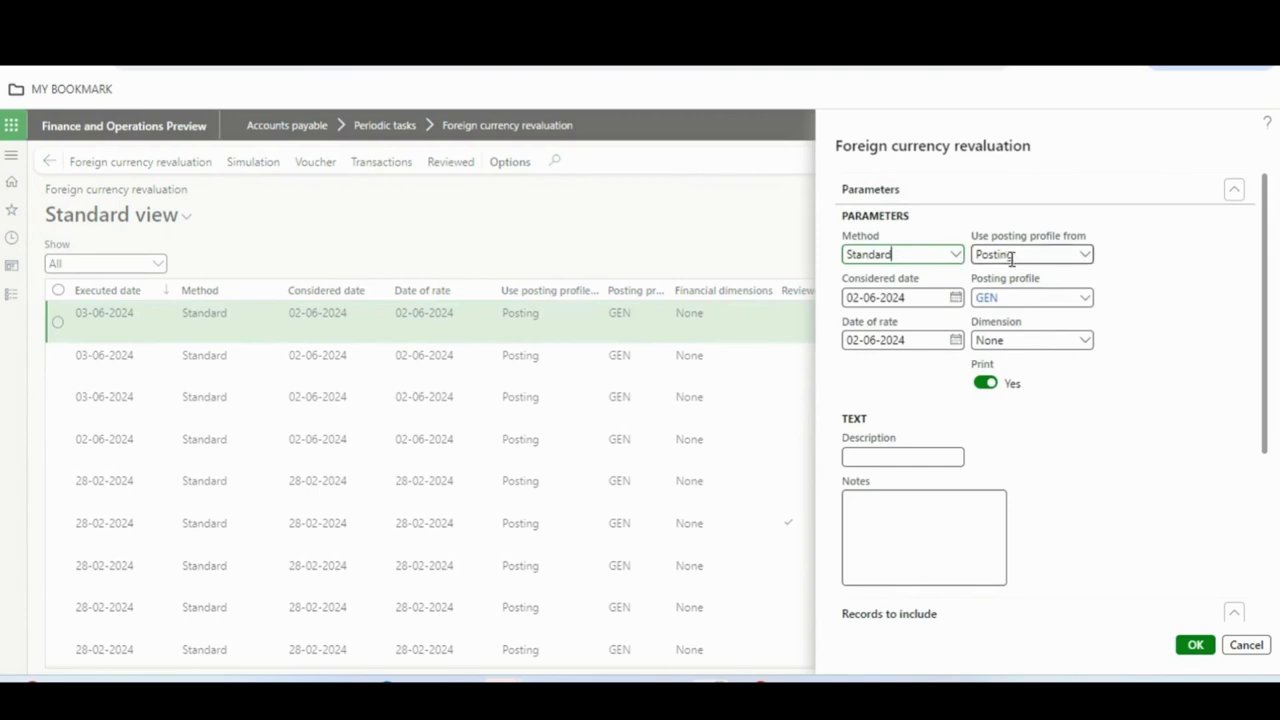
left_click(956, 298)
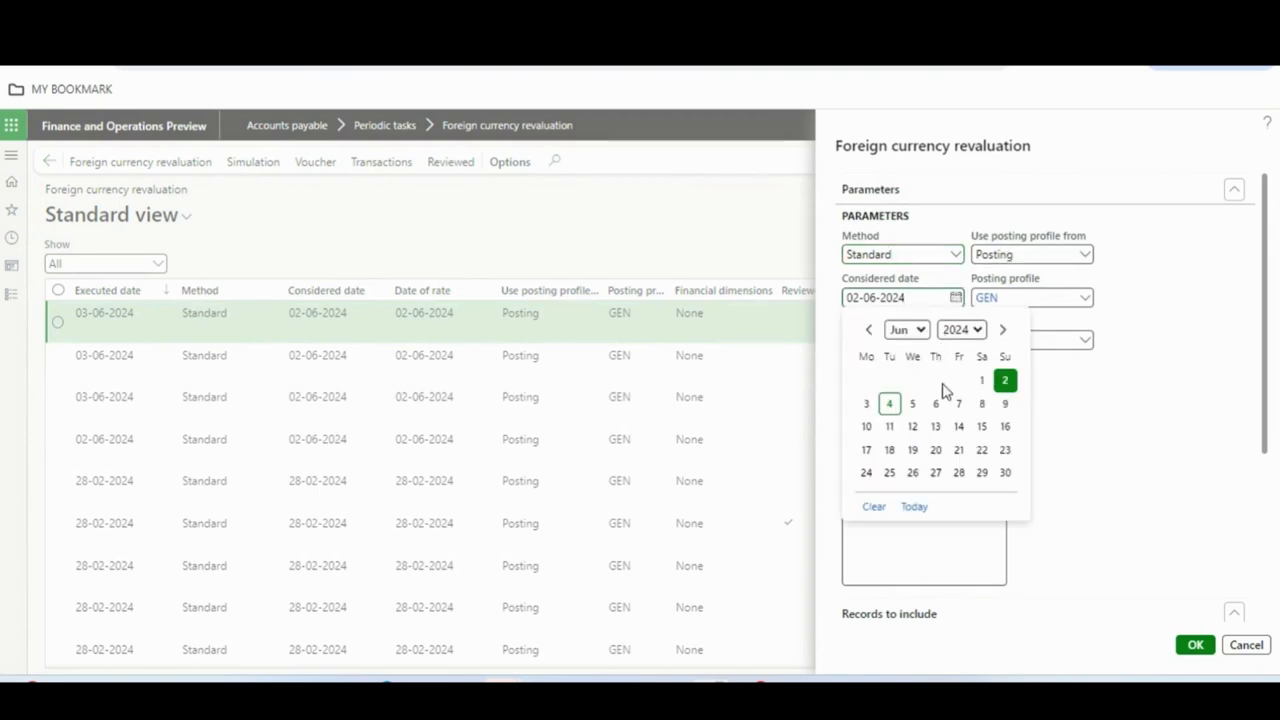
left_click(889, 405)
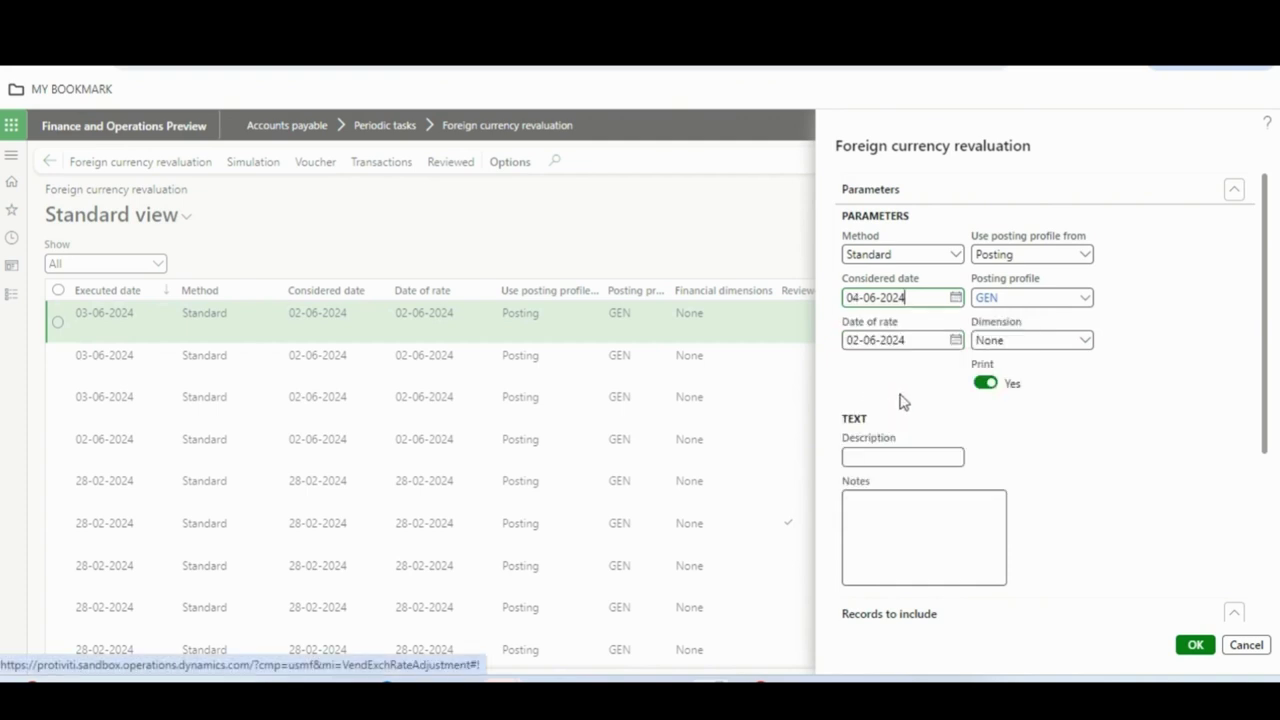
left_click(957, 342)
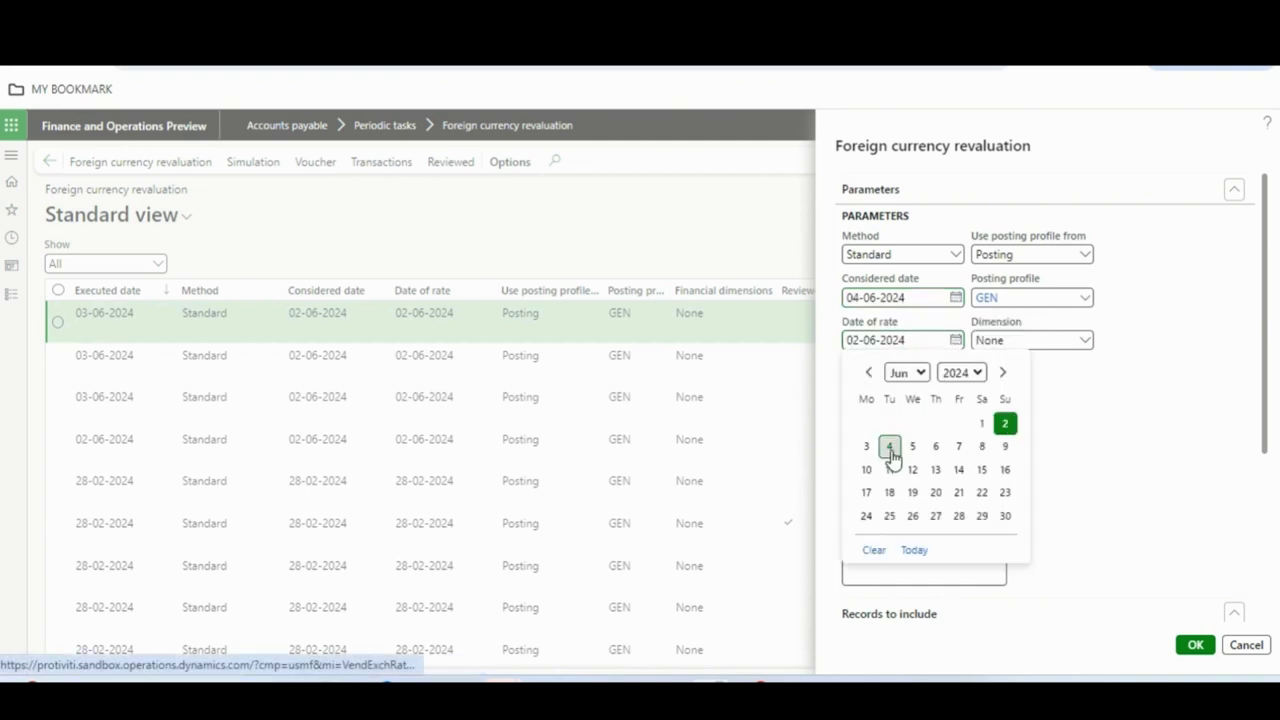
left_click(891, 447)
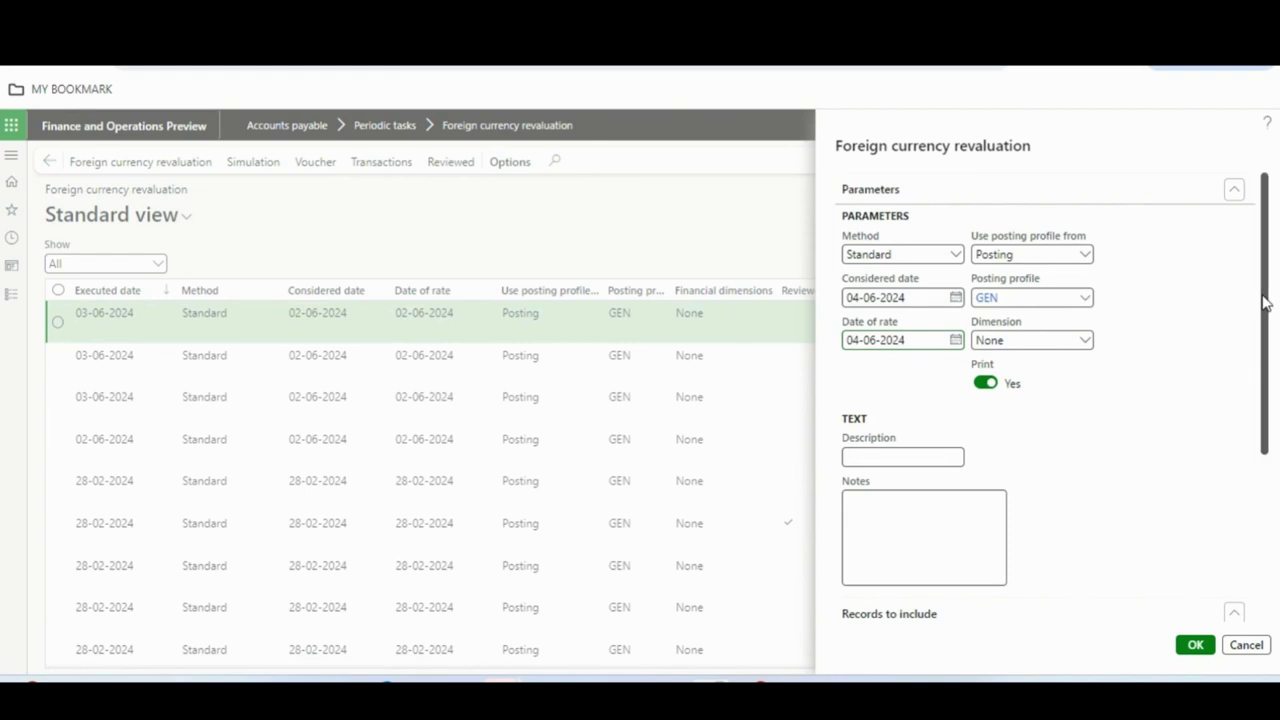
Filter the revaluation records by replacing the Vendors table's vendor account criterion with the account of the vendor just invoiced
left_click_drag(1266, 304, 1246, 477)
left_click(863, 381)
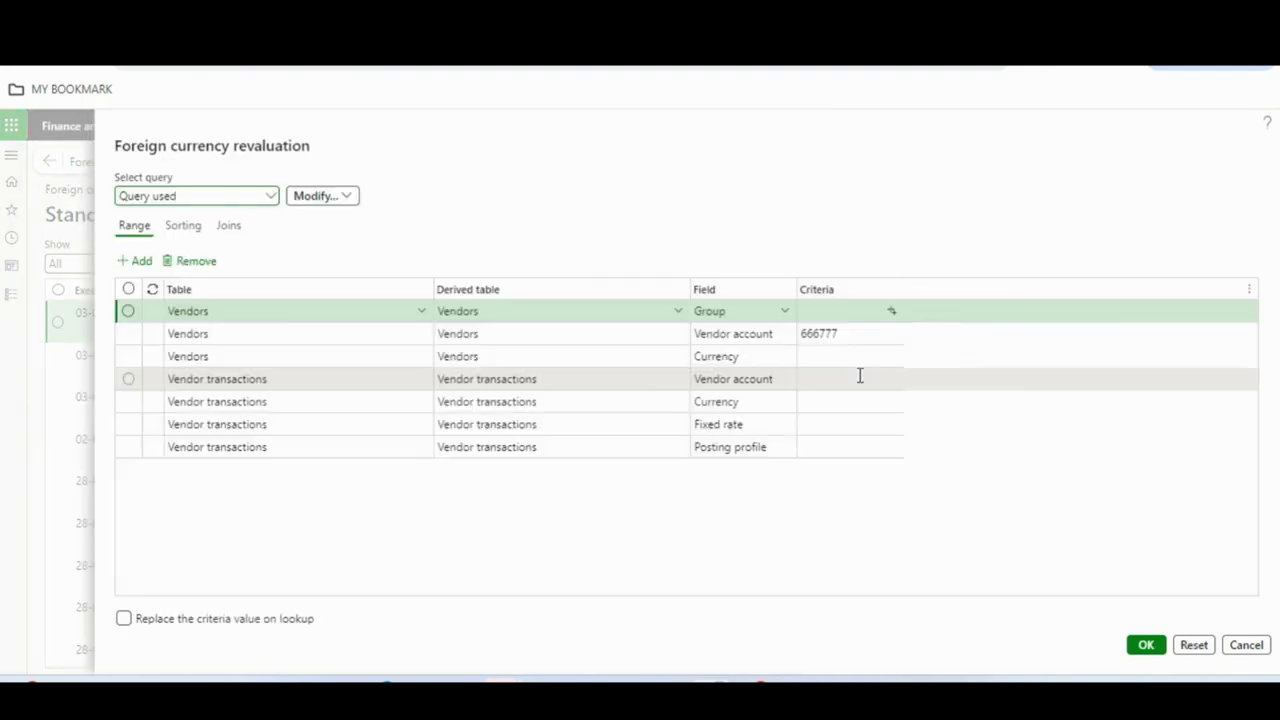
left_click(864, 335)
left_click(864, 335)
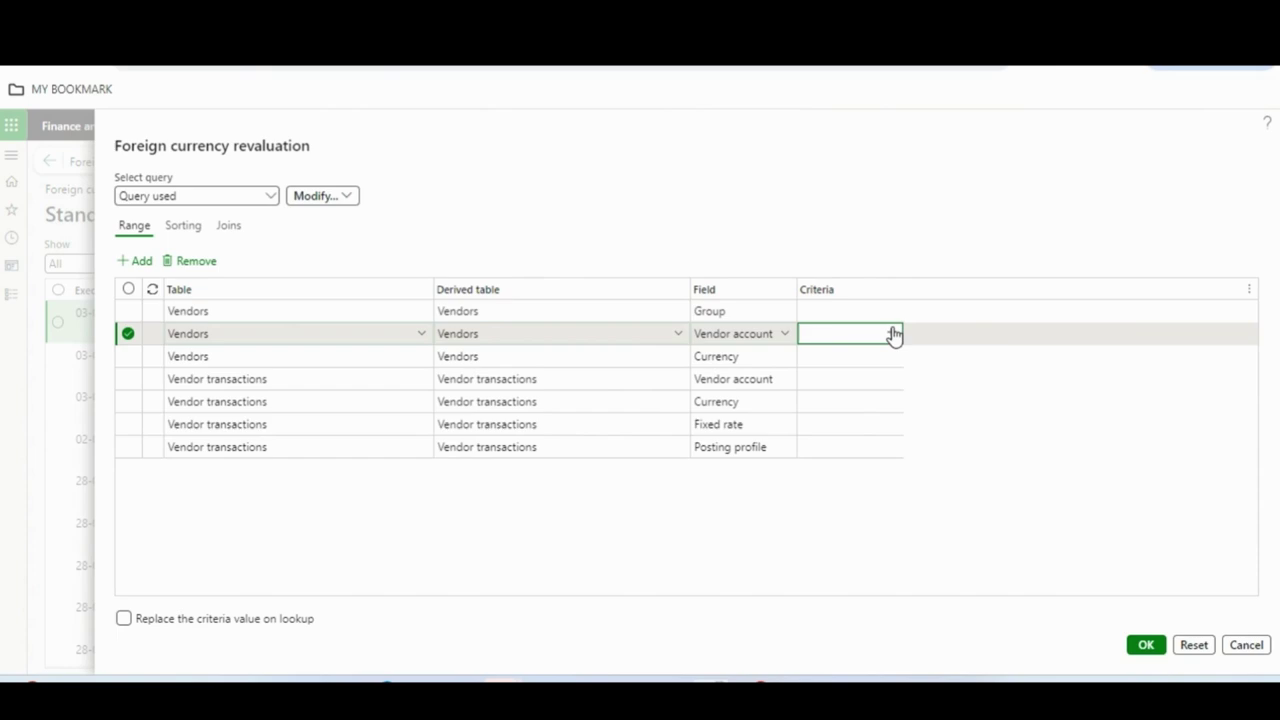
left_click(893, 333)
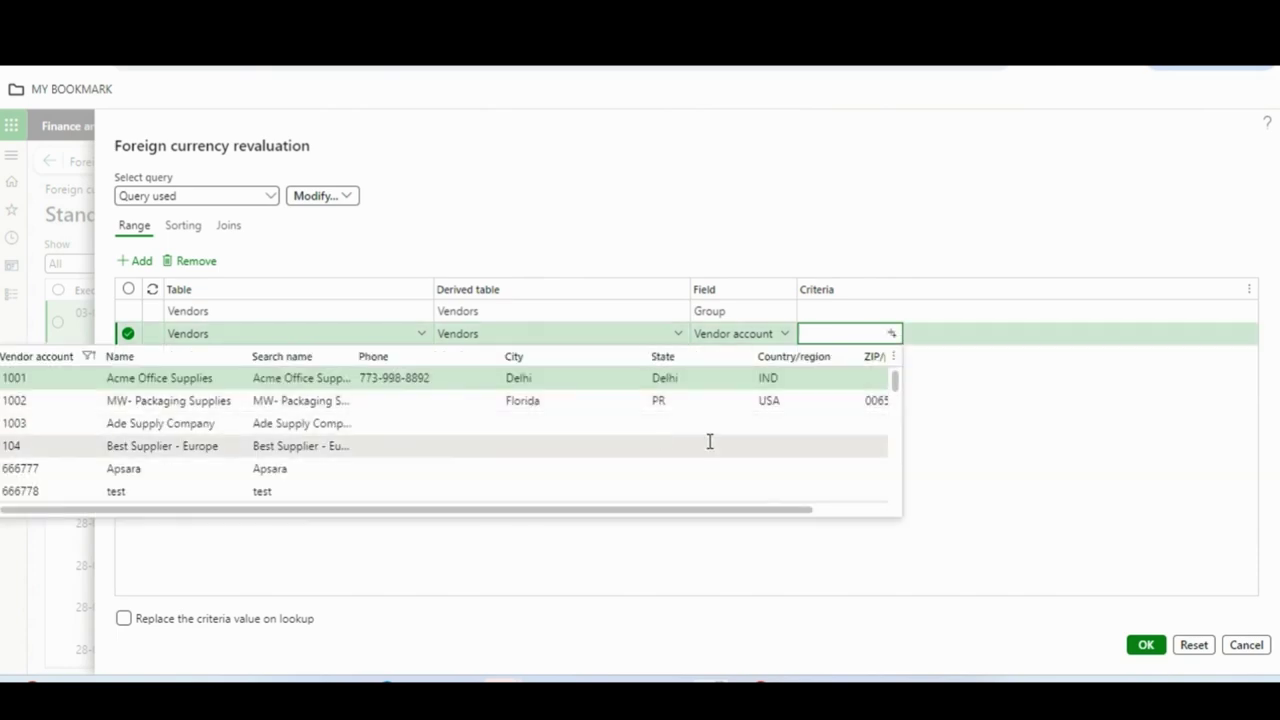
left_click_drag(894, 380, 900, 393)
left_click(319, 389)
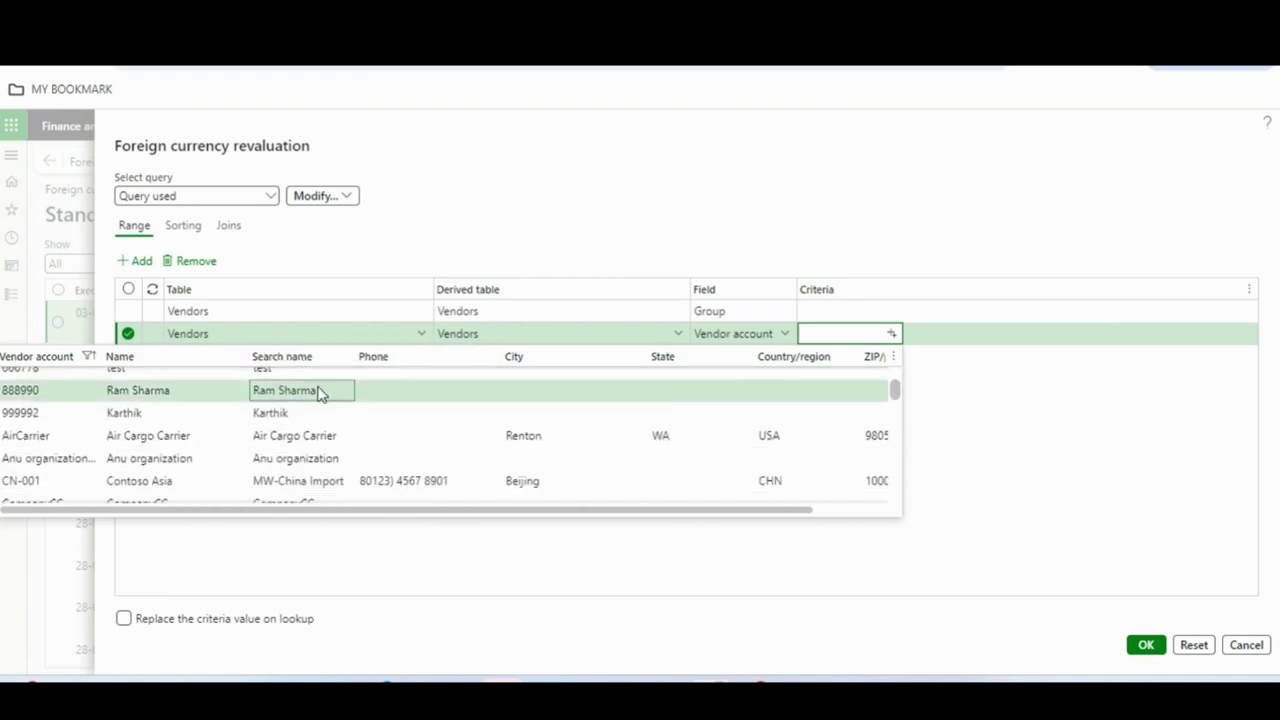
left_click(1145, 646)
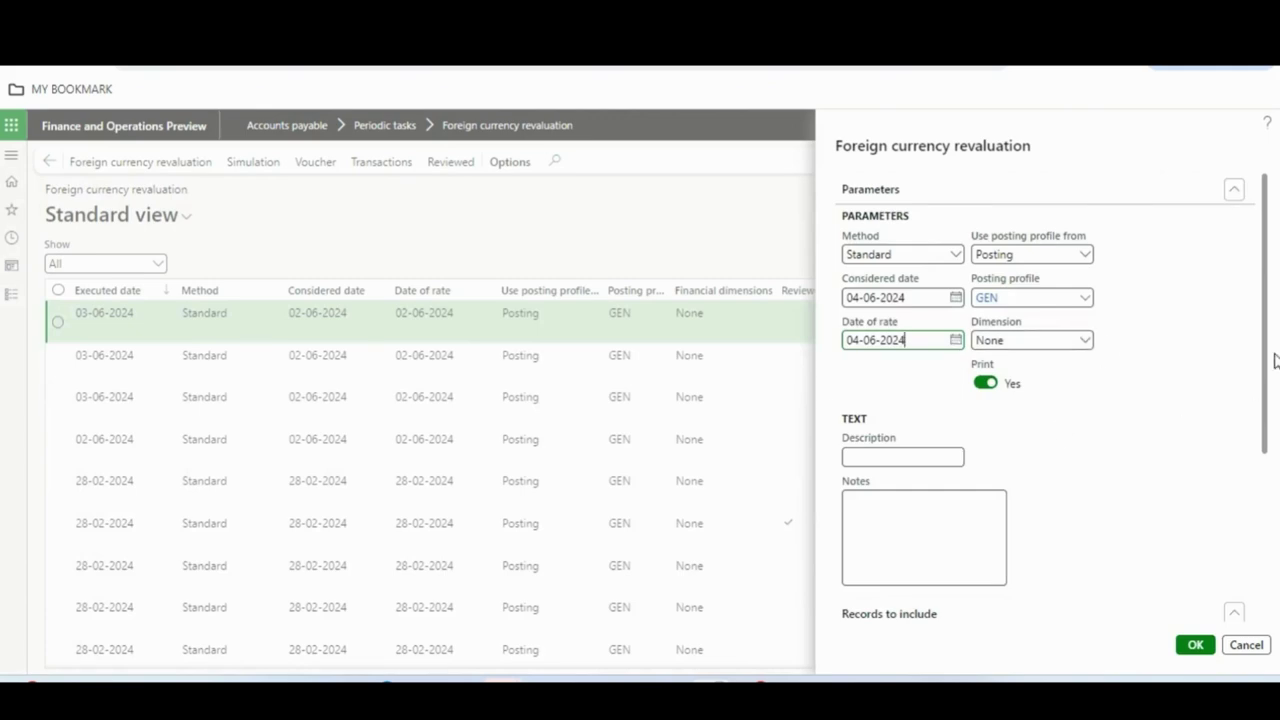
Run the foreign currency revaluation for the filtered vendor and agree to revalue without dimension values
left_click_drag(1268, 357, 1264, 560)
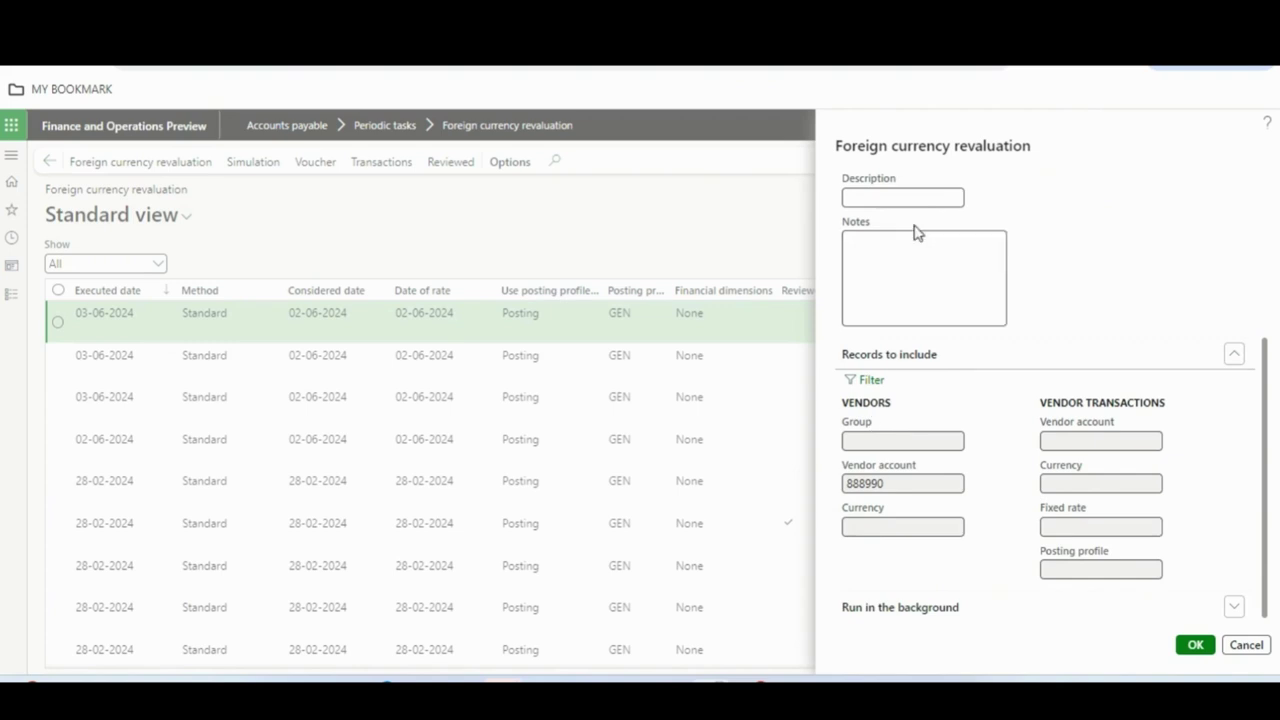
left_click(1195, 645)
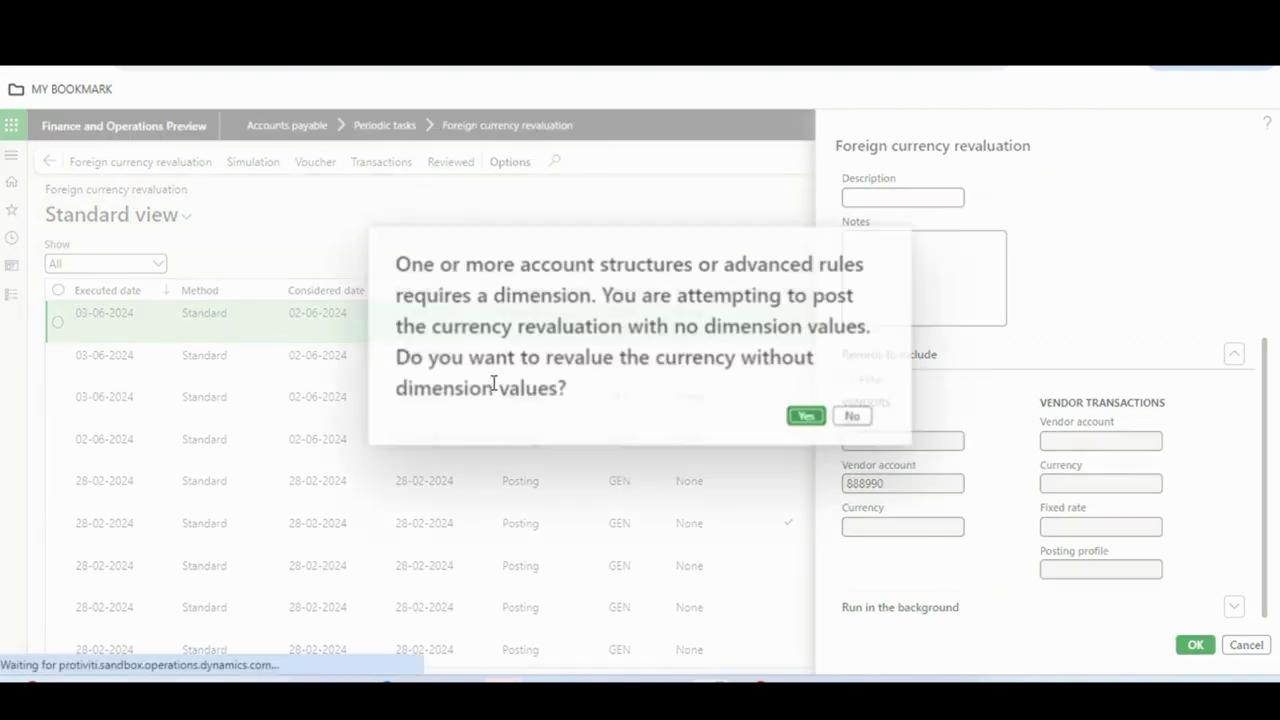
left_click(812, 418)
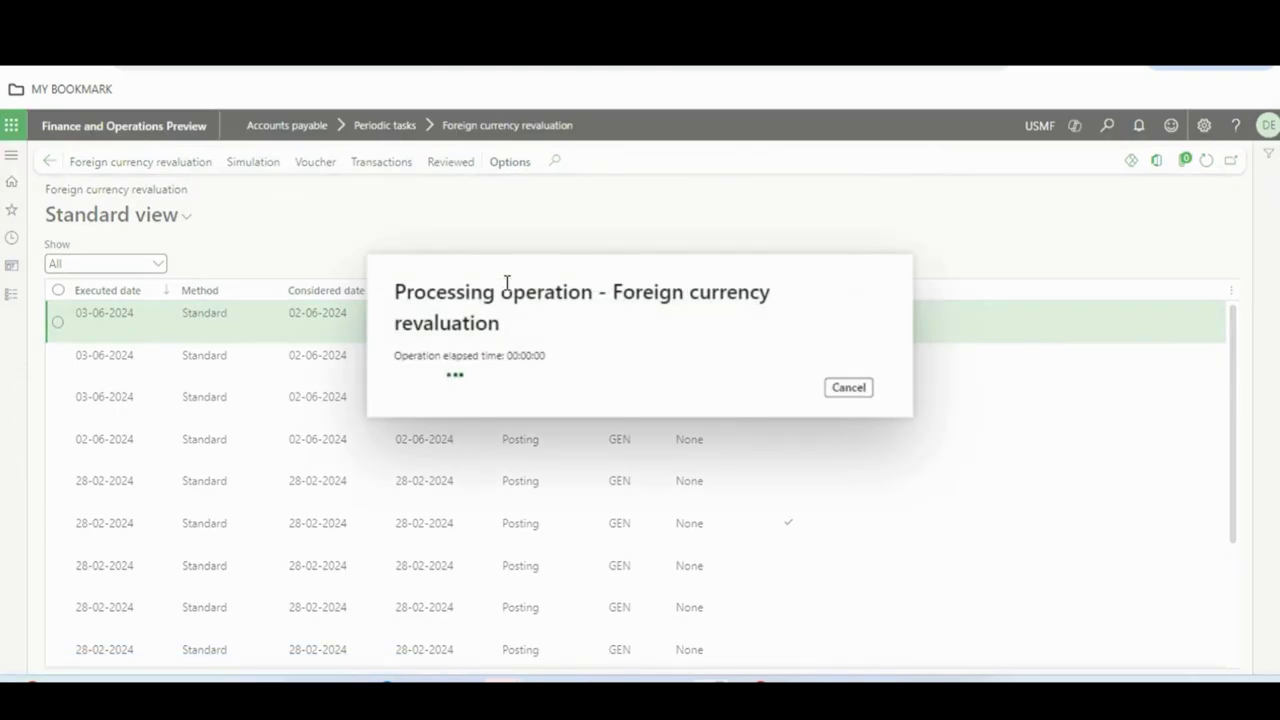
Switch to Excel and examine the month-end default rate and the additional rate on Sheet2
key("alt+Tab")
left_click(417, 323)
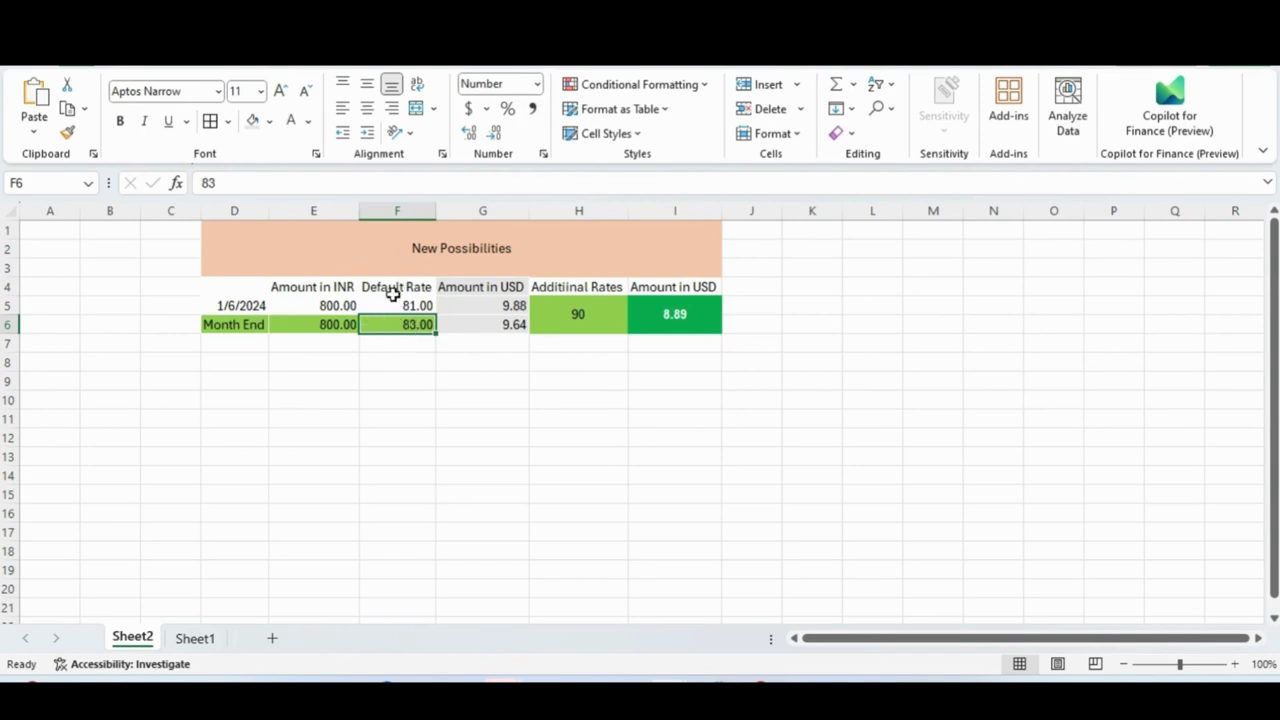
left_click(554, 317)
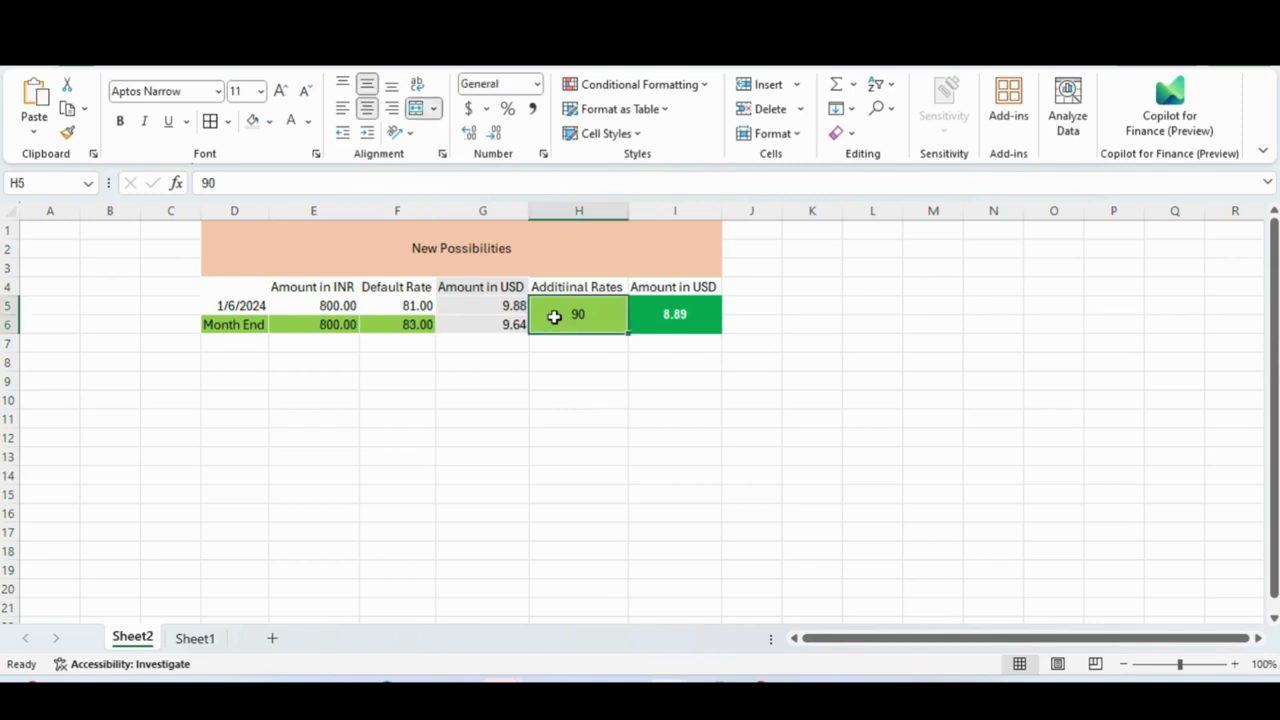
Return to Finance and Operations and output the vendor foreign currency revaluation report to the screen
key("alt+Tab")
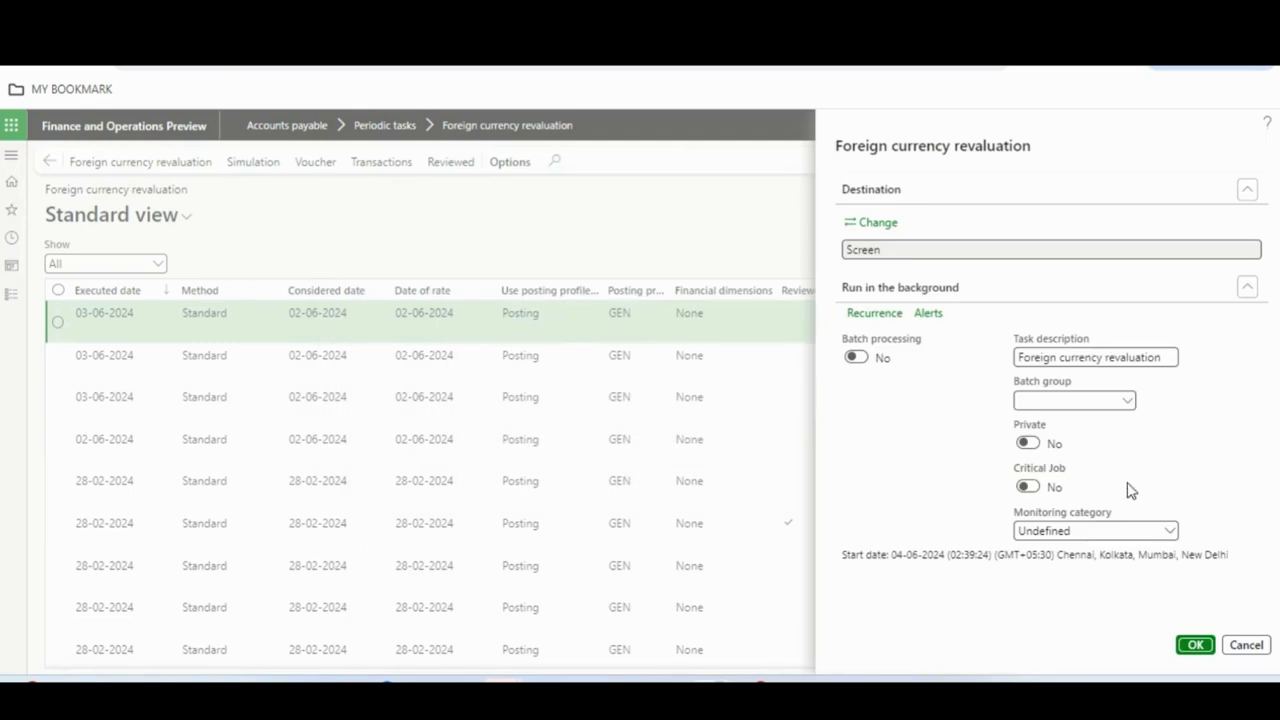
left_click(1195, 645)
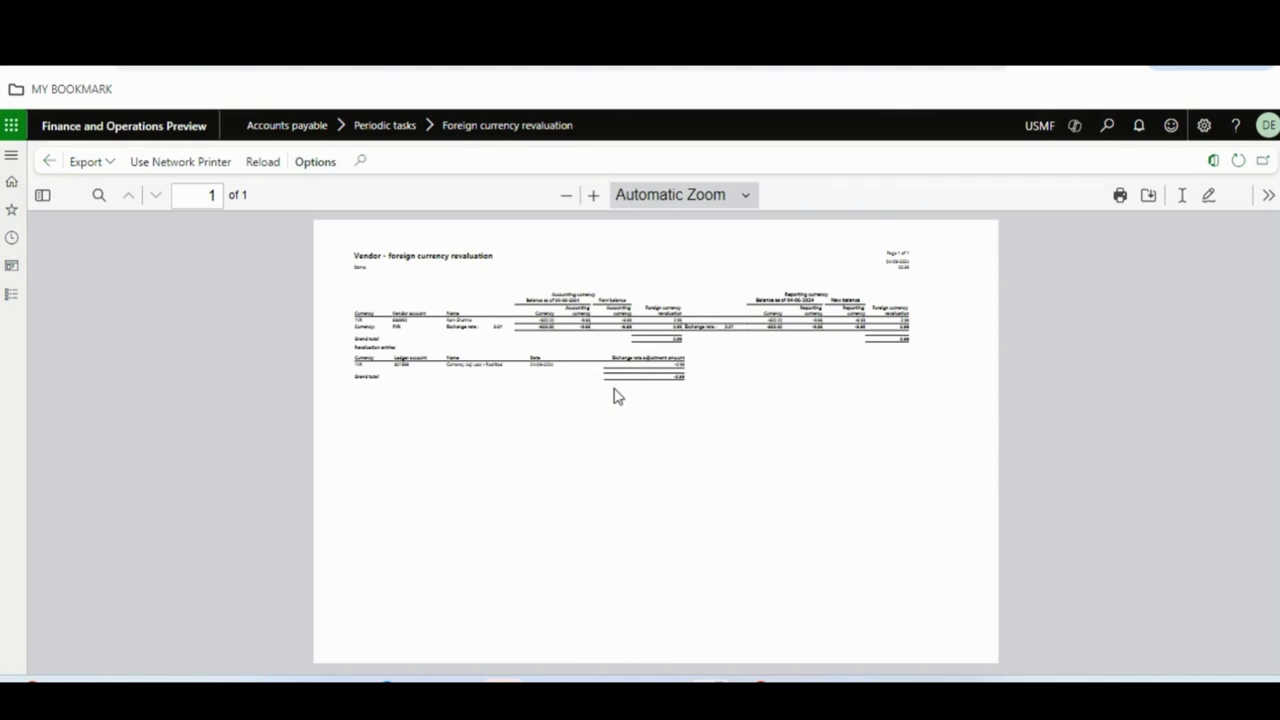
left_click(593, 196)
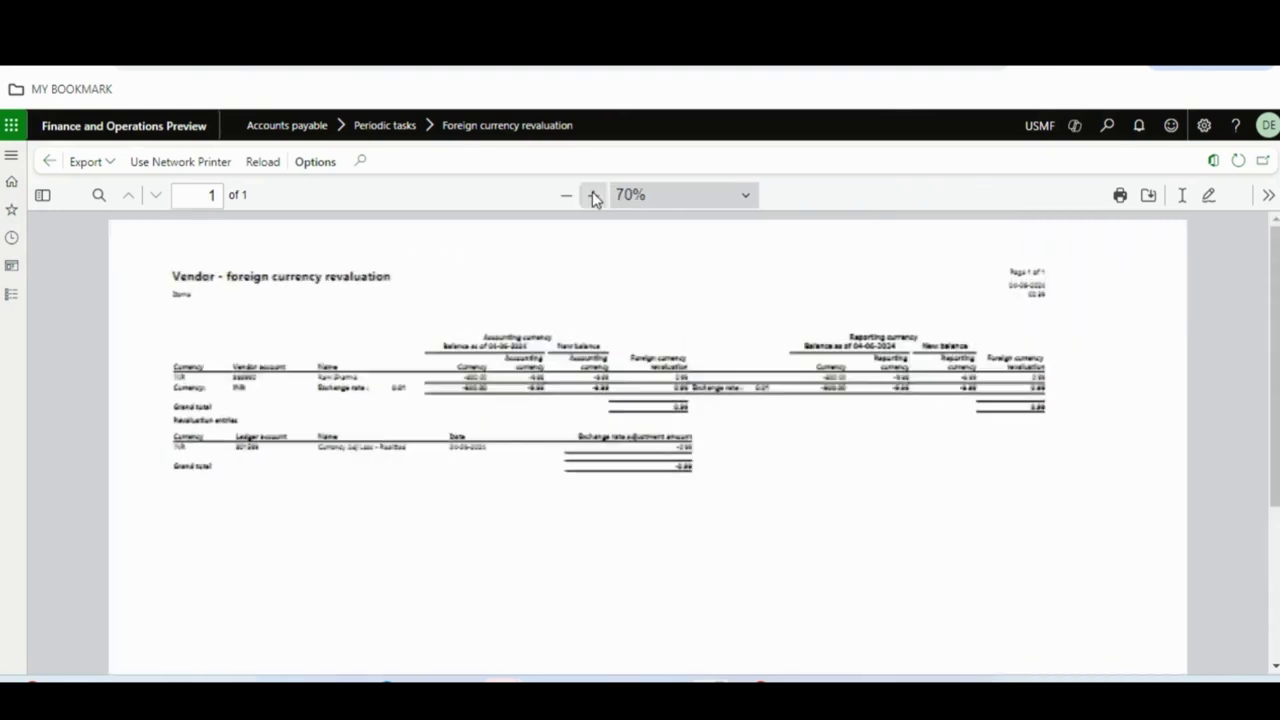
left_click(593, 196)
left_click(593, 196)
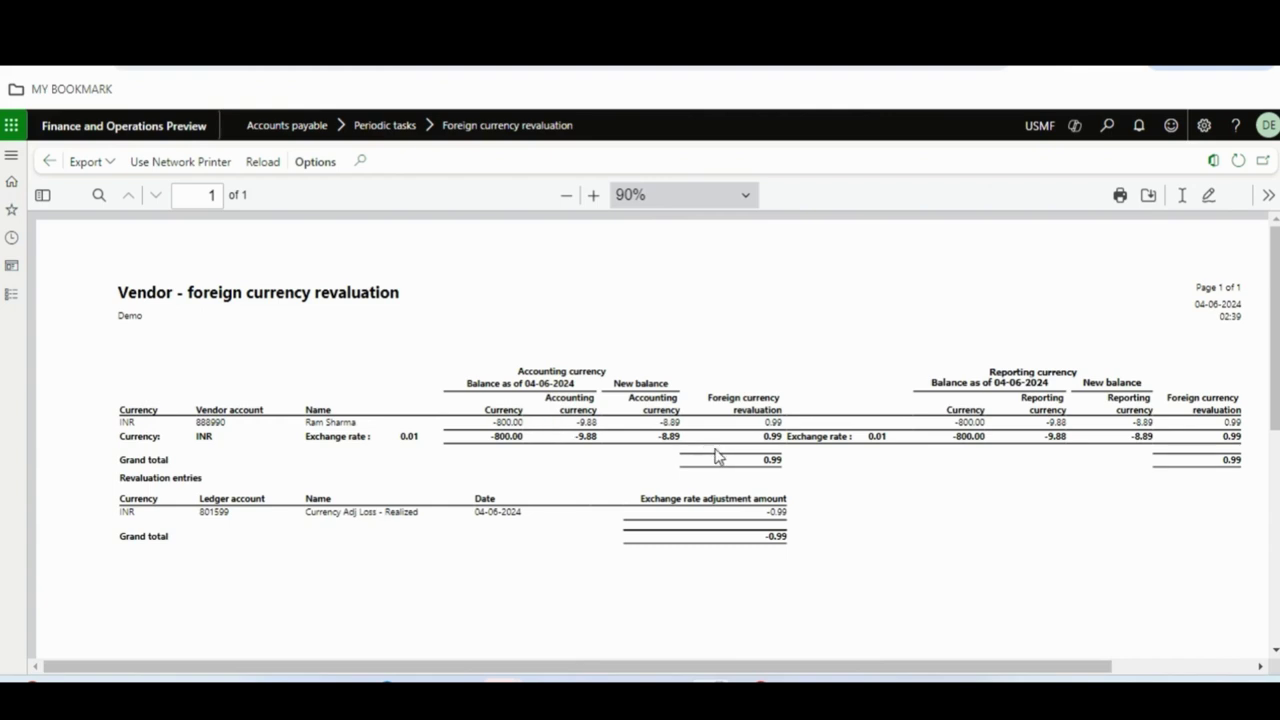
key("ctrl+a")
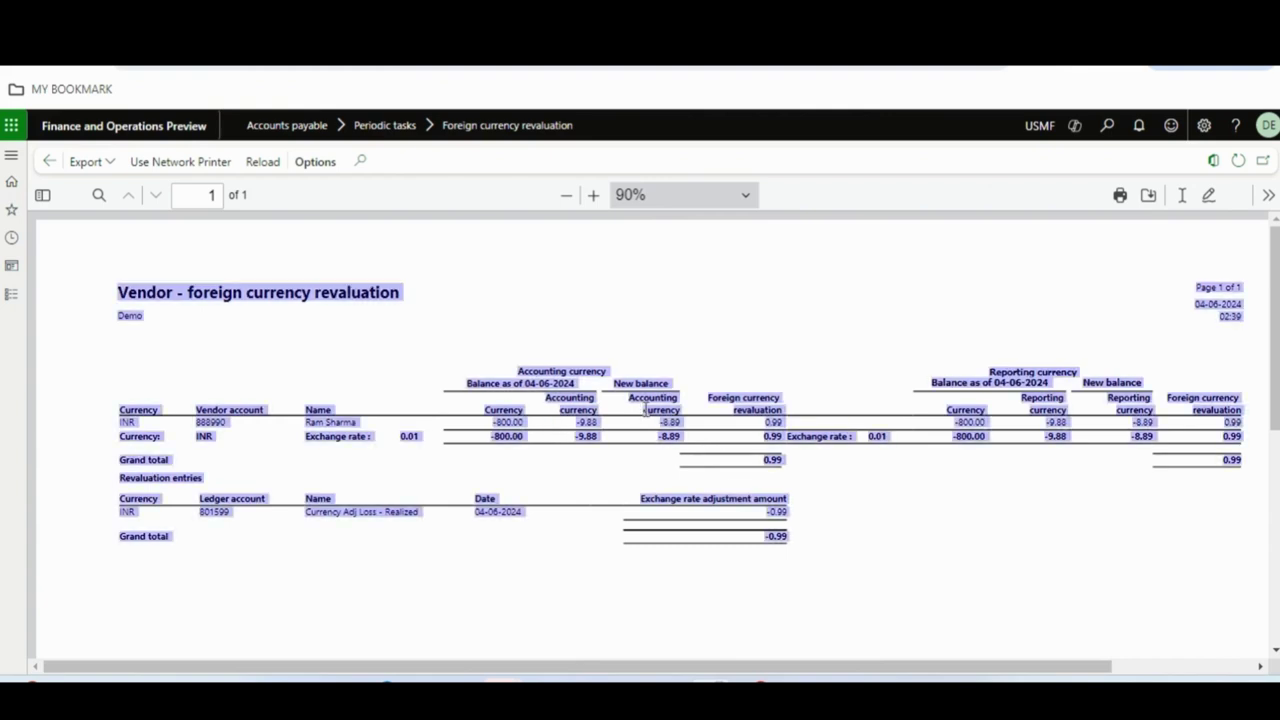
Switch to Excel and compare the USD amounts at the default and additional rates, checking the formula behind the additional-rate amount
key("alt+Tab")
left_click(669, 317)
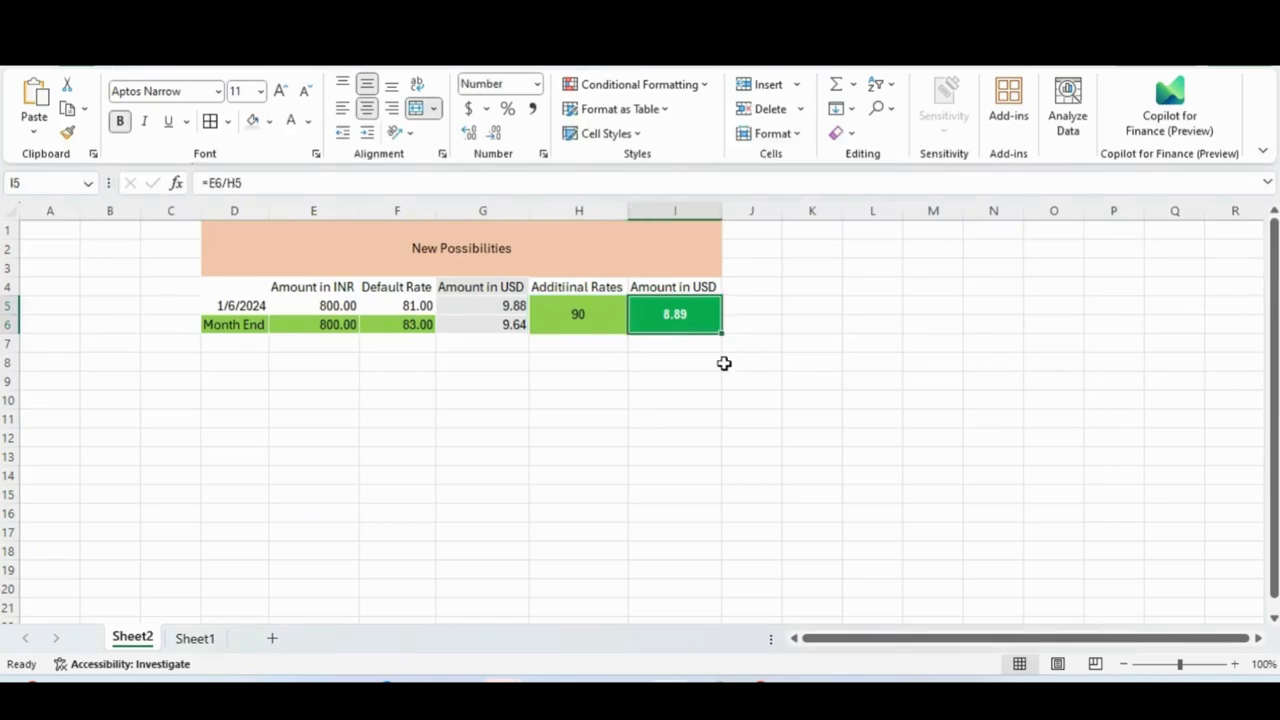
left_click(586, 318)
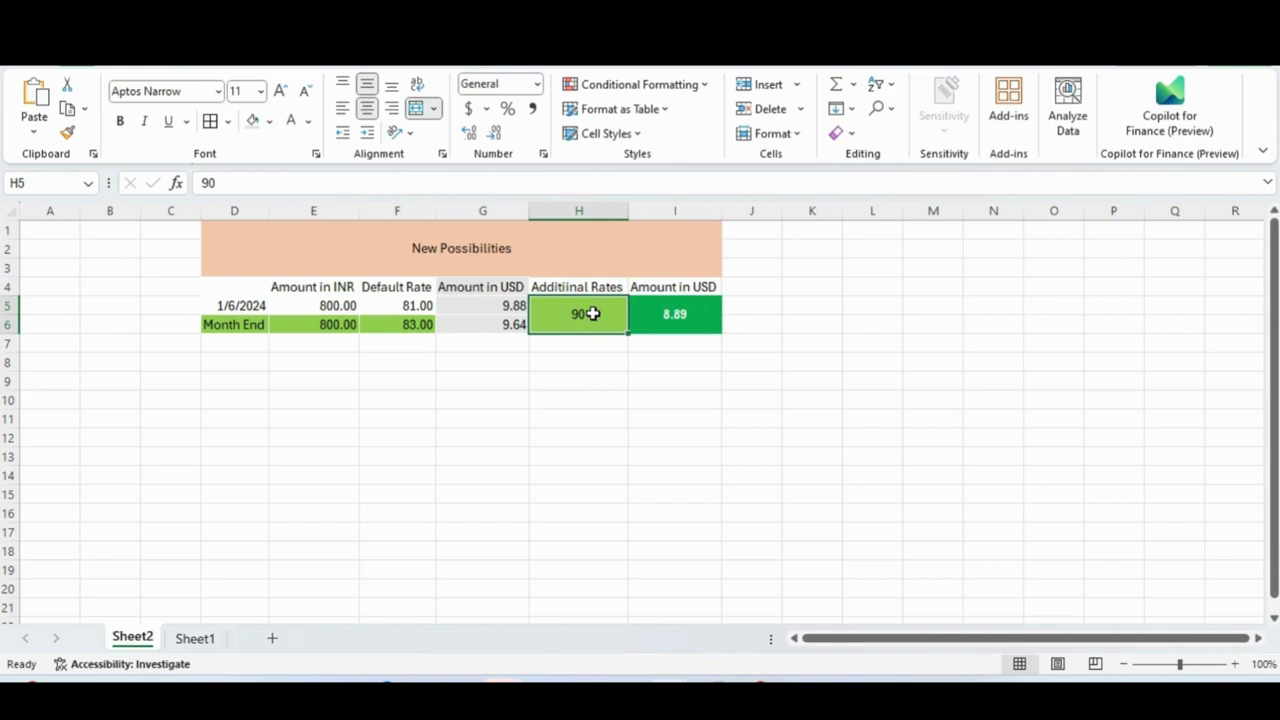
left_click(484, 324)
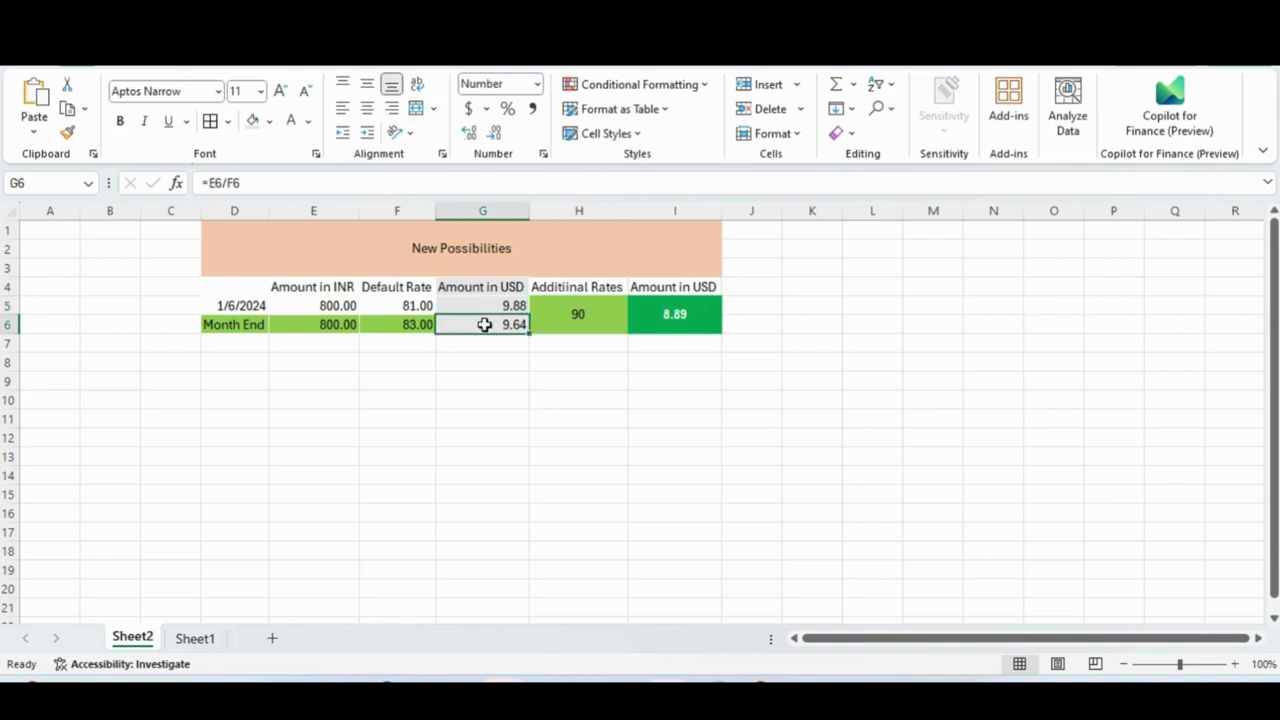
left_click(395, 324)
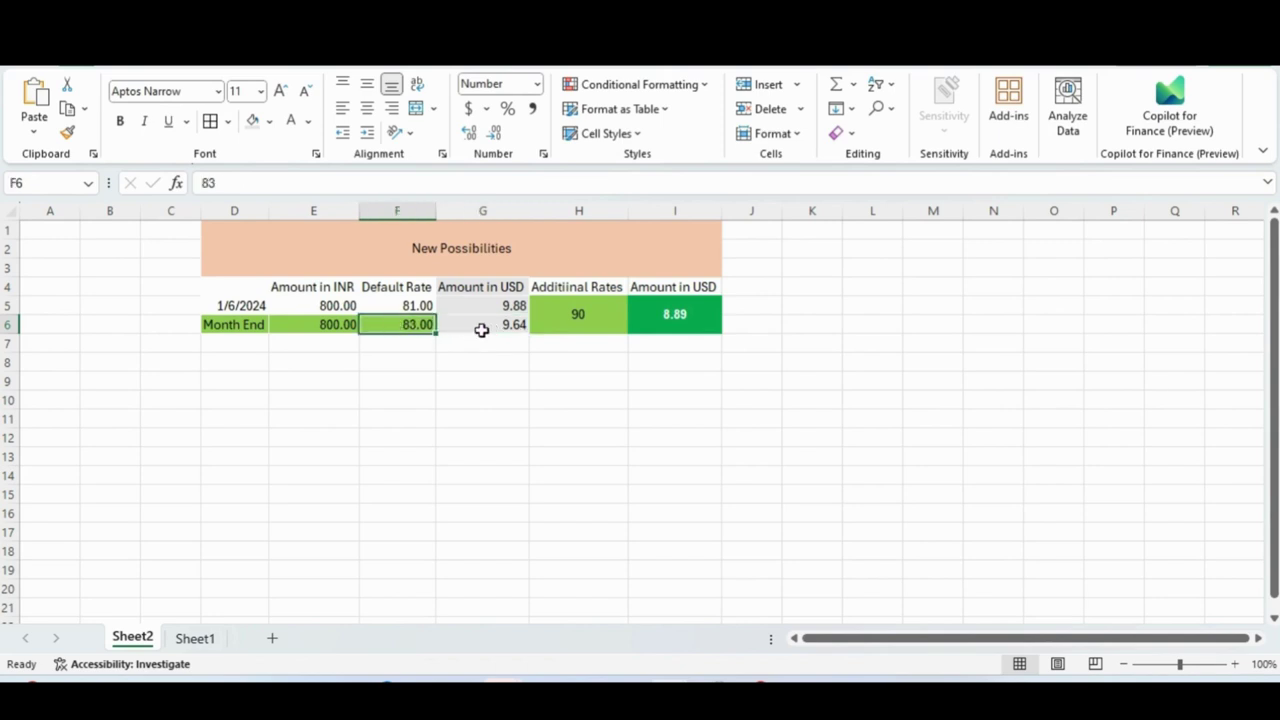
left_click(574, 322)
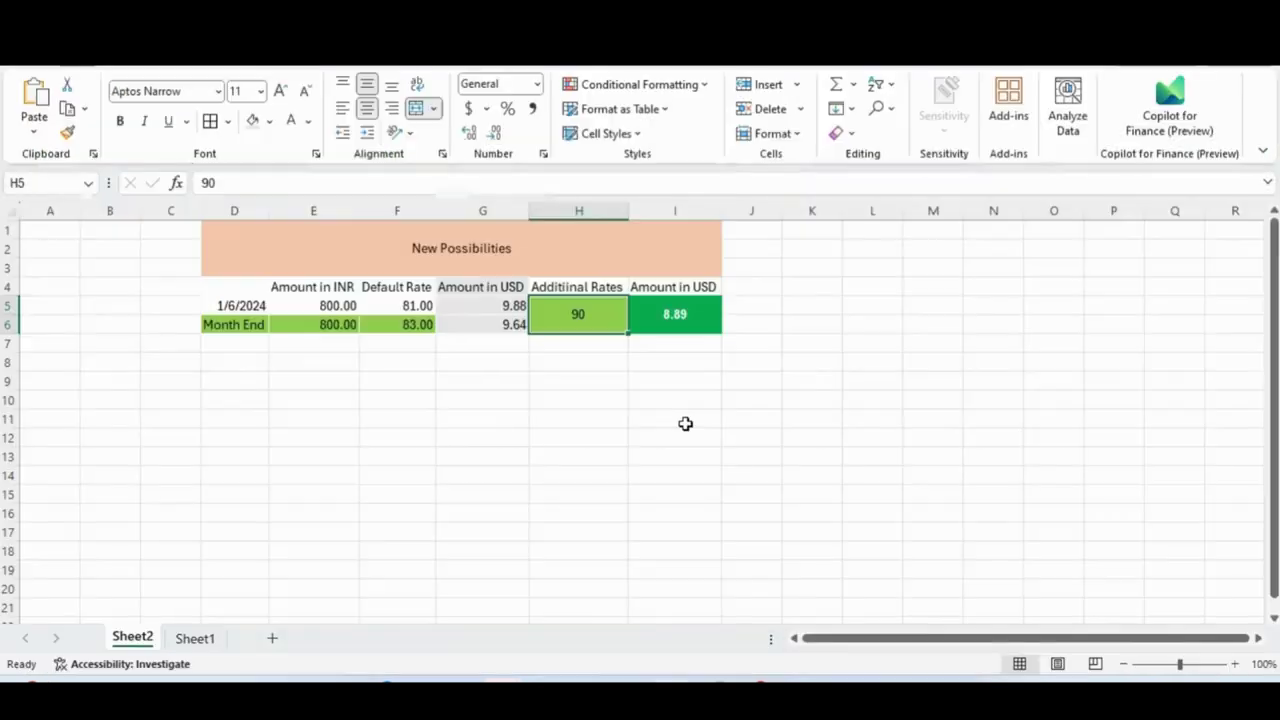
left_click(687, 338)
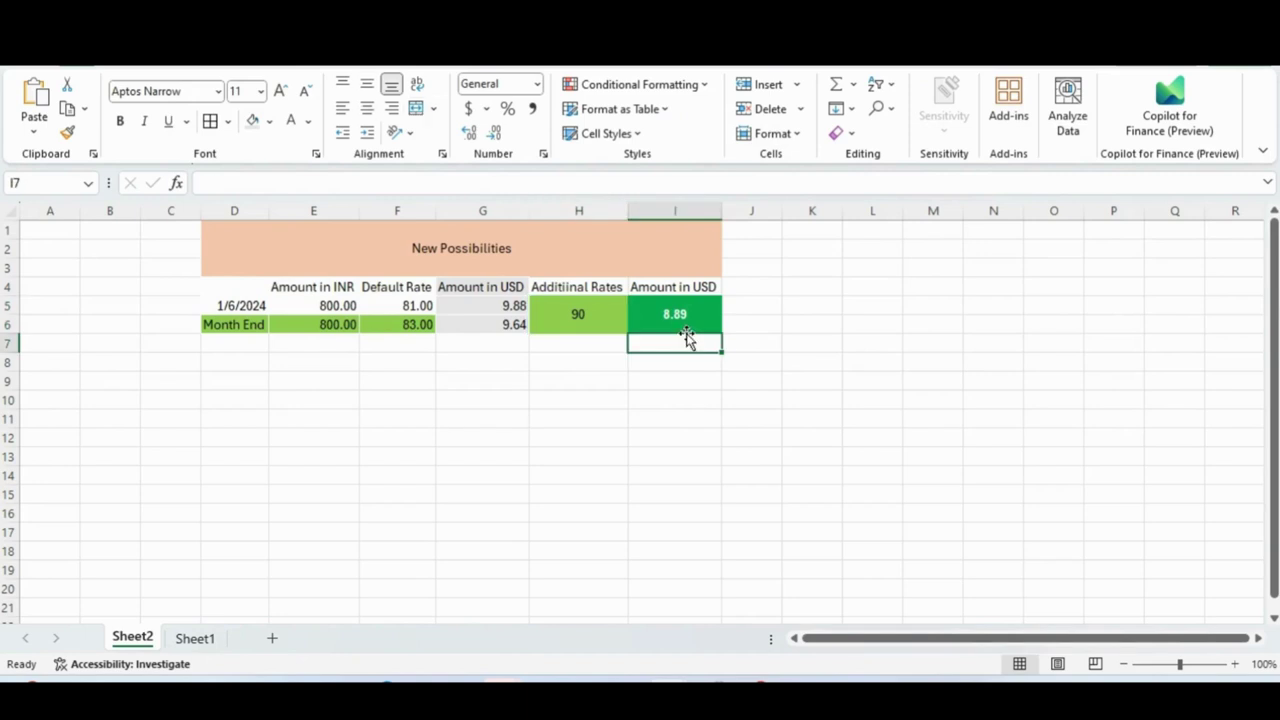
left_click(686, 326)
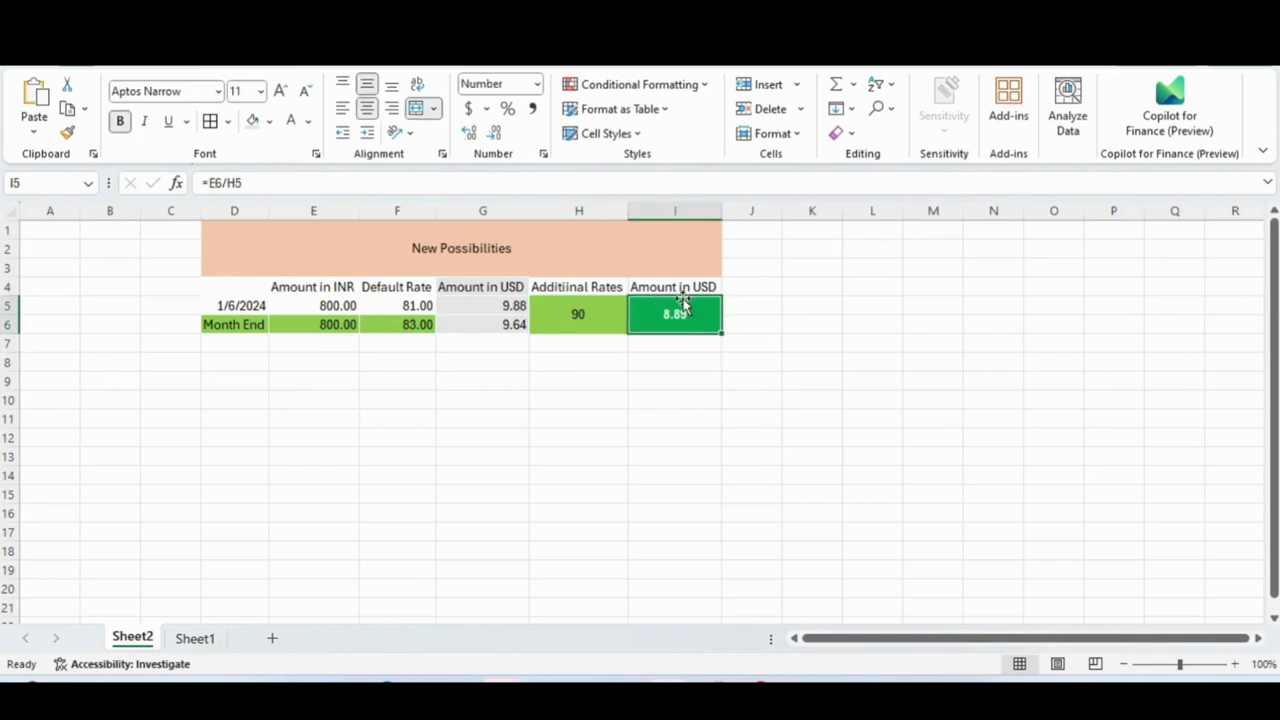
double_click(680, 306)
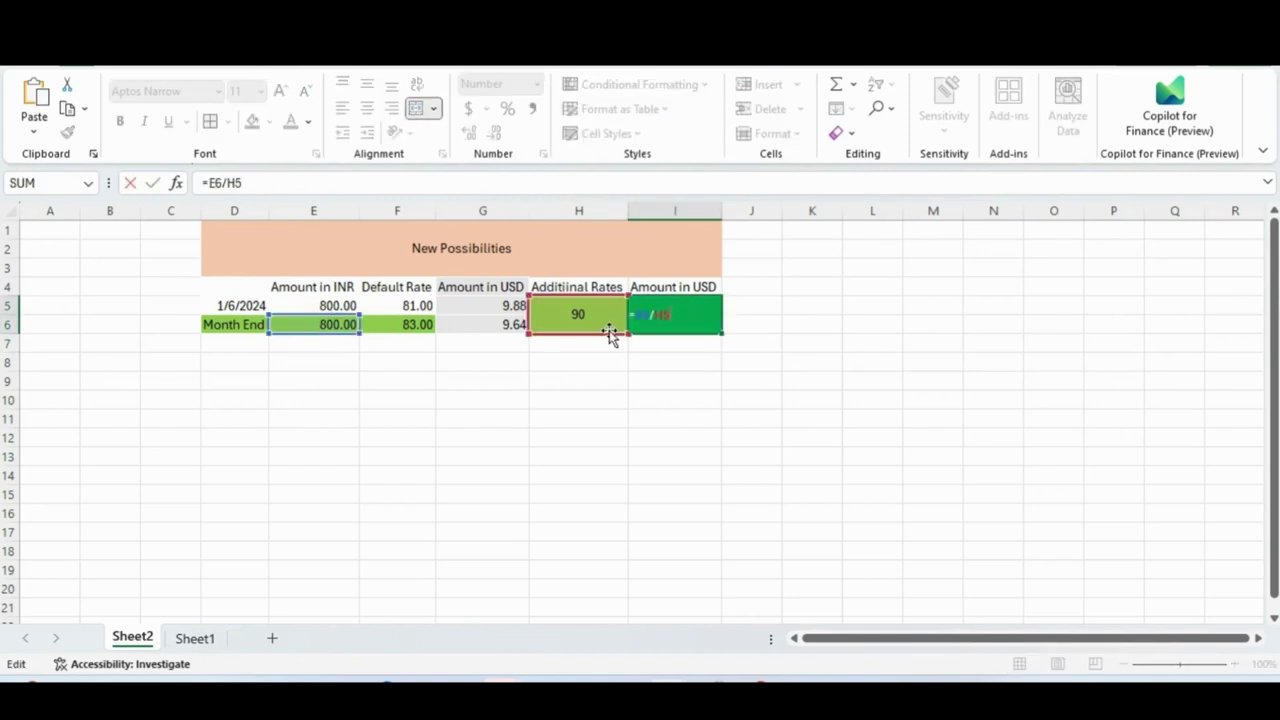
key("Escape")
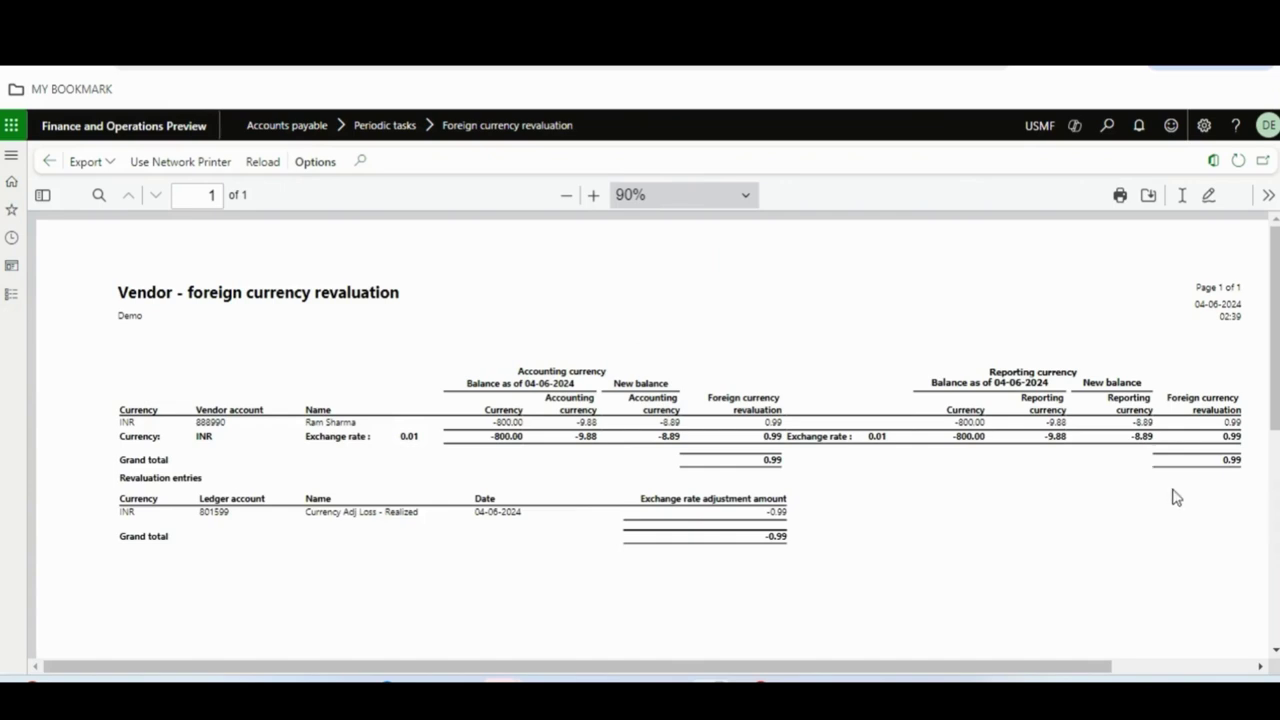
Close the revaluation report in Finance and Operations and open the Ledger and sales tax settings of the Accounts payable parameters
left_click_drag(991, 666, 1149, 666)
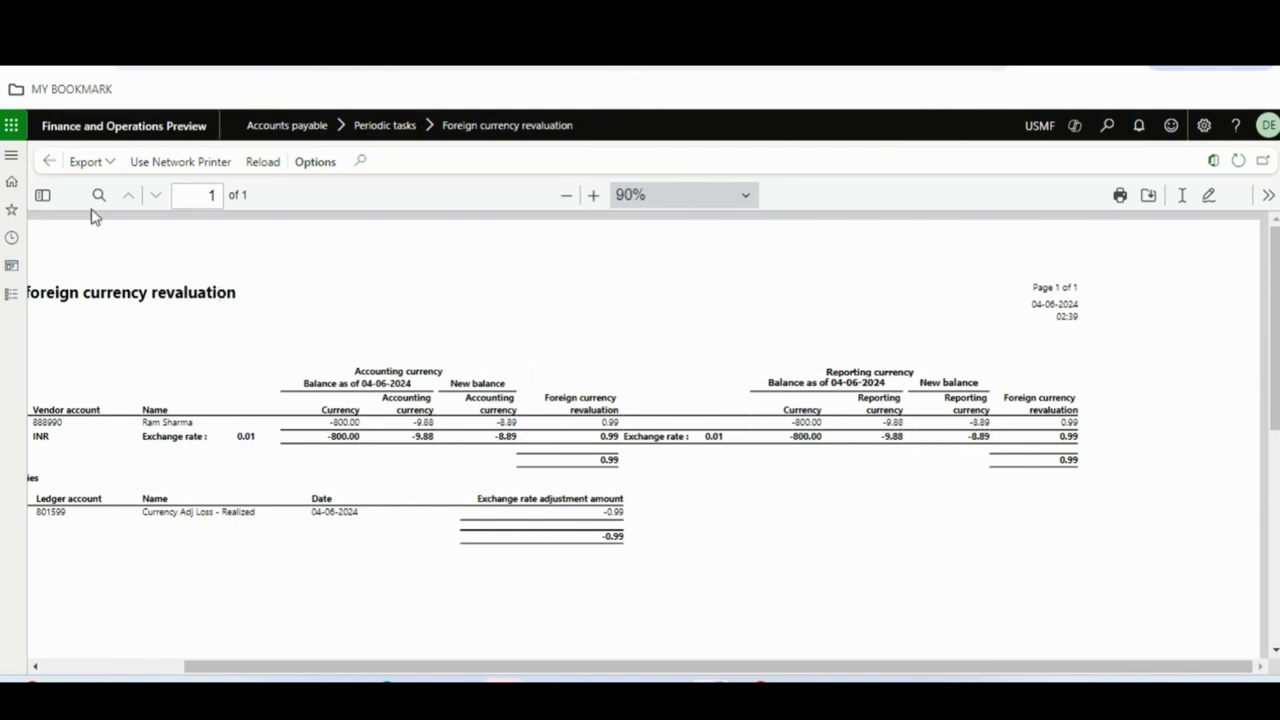
left_click(48, 161)
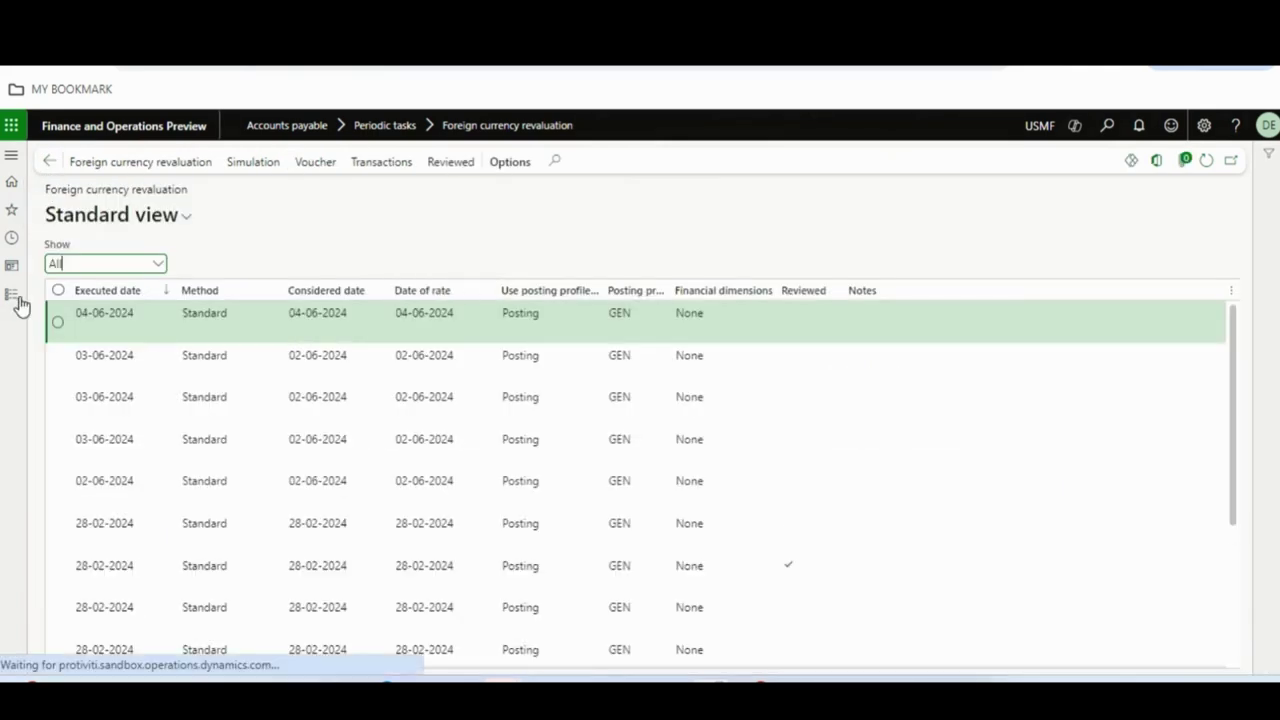
left_click(12, 295)
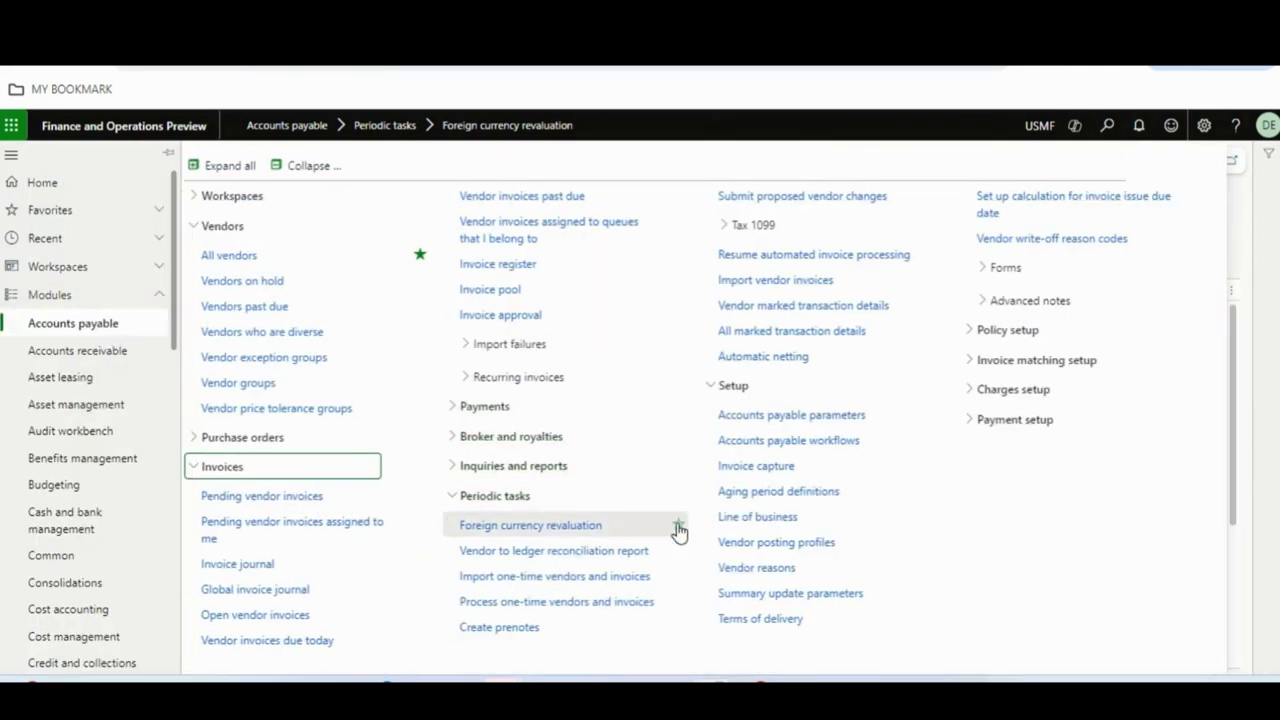
left_click(786, 417)
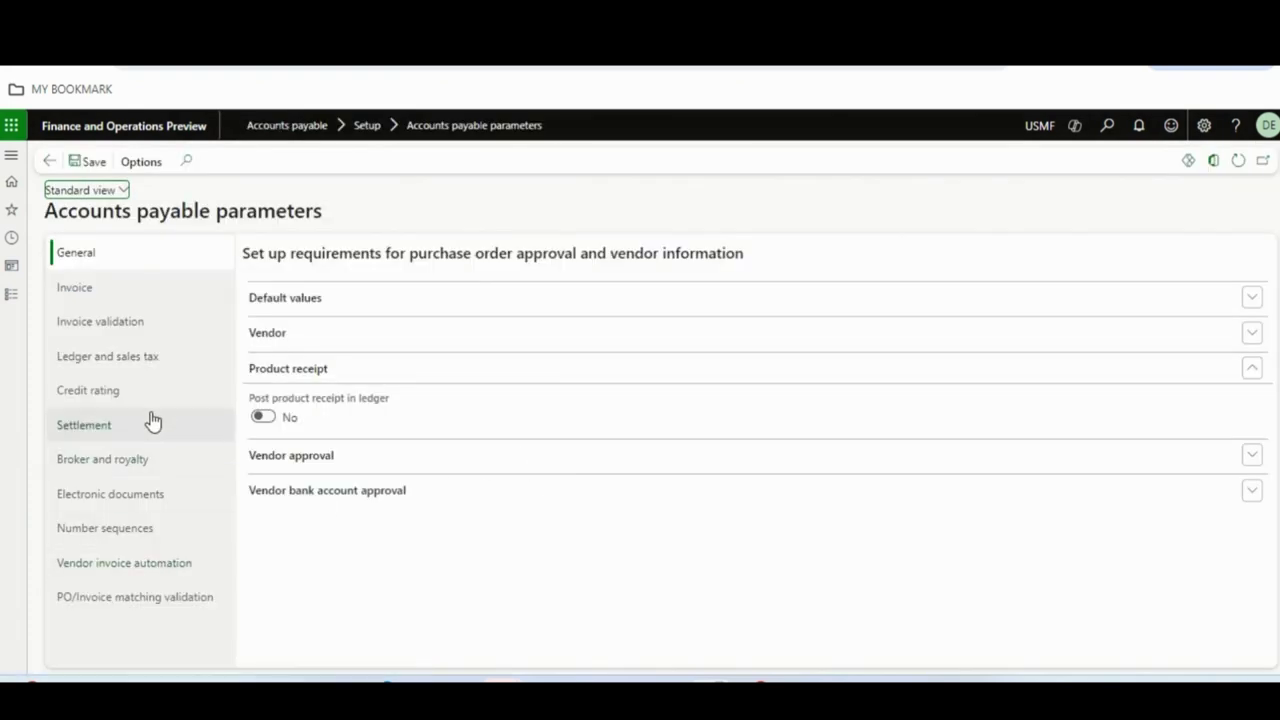
left_click(148, 364)
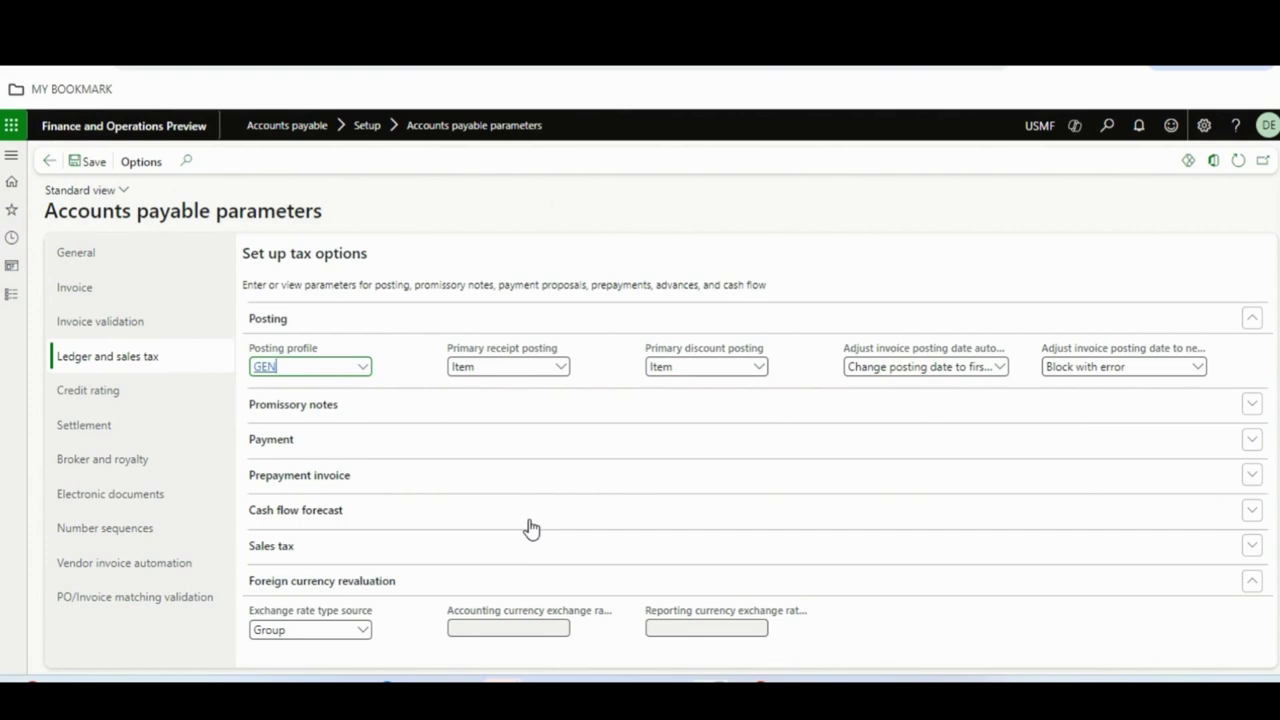
Try Specific as the foreign currency revaluation's exchange rate type source, with Closing as the accounting currency exchange rate type
left_click(360, 630)
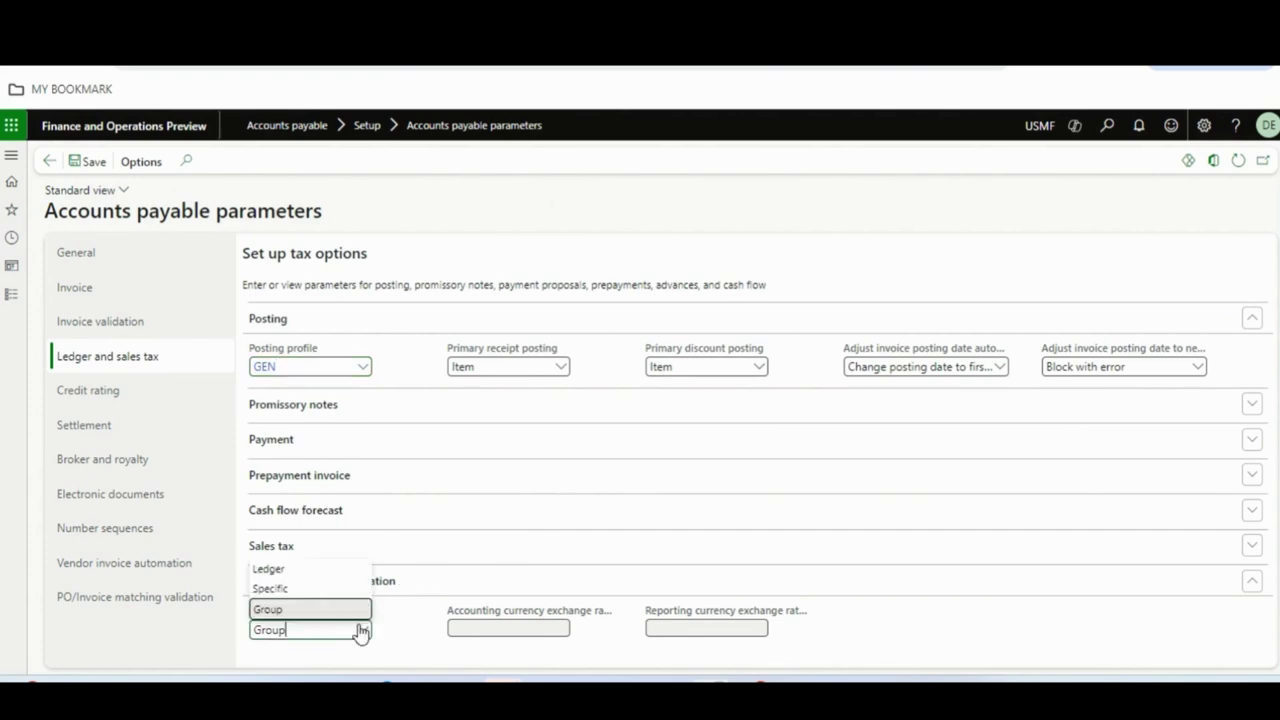
left_click(300, 589)
left_click(563, 630)
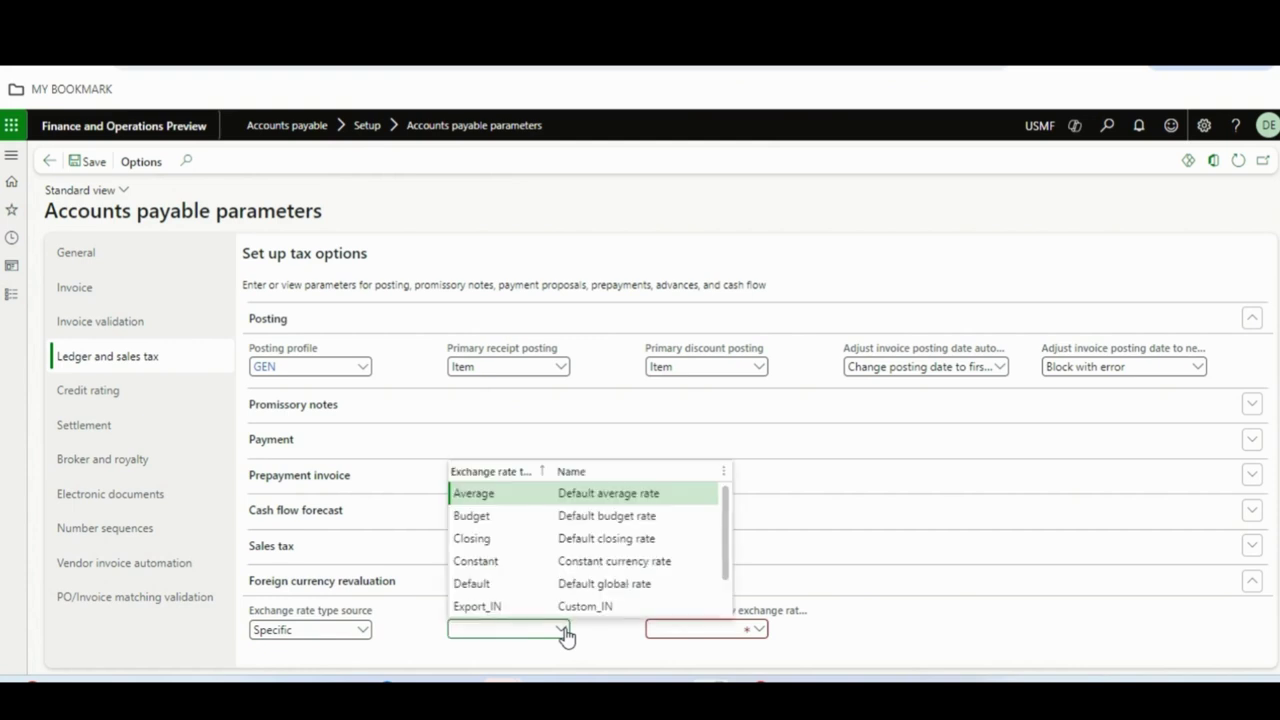
left_click(545, 540)
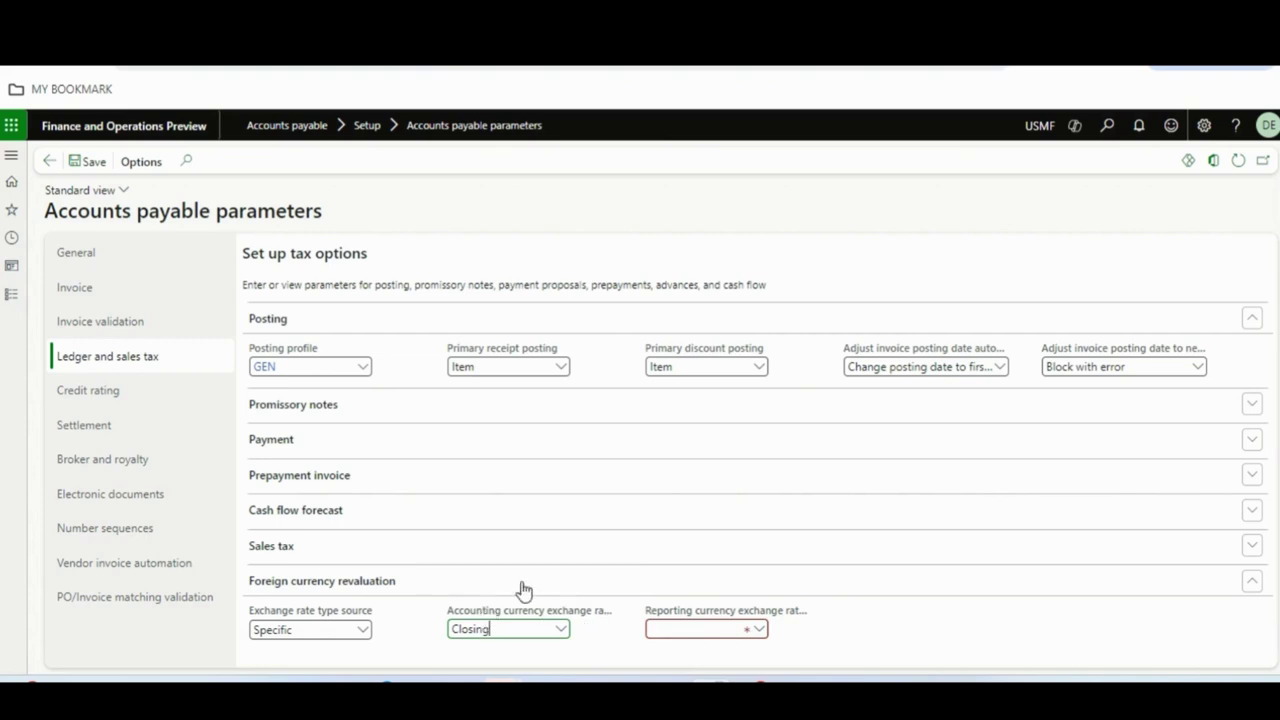
Clear the accounting currency exchange rate type for foreign currency revaluation
left_click(560, 632)
key("BackSpace")
key("BackSpace")
key("BackSpace")
key("BackSpace")
key("BackSpace")
key("BackSpace")
key("BackSpace")
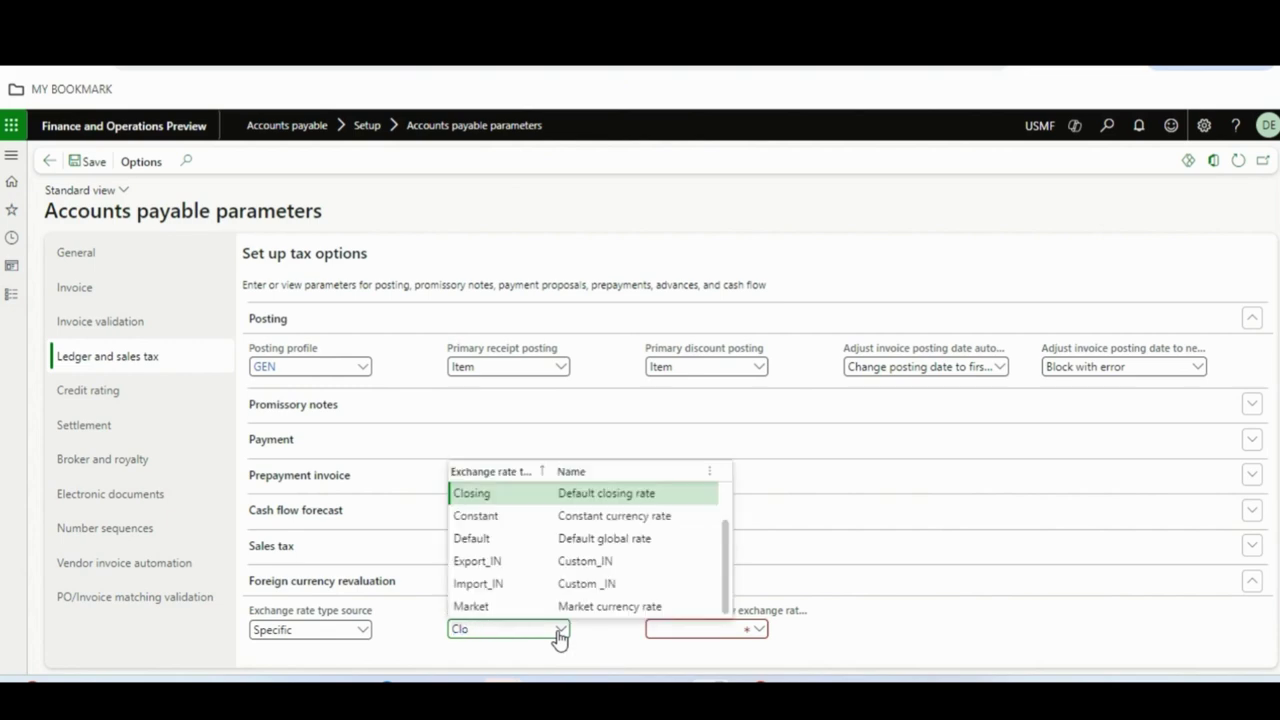
Set the exchange rate type source for accounts payable foreign currency revaluation to Ledger
left_click(361, 632)
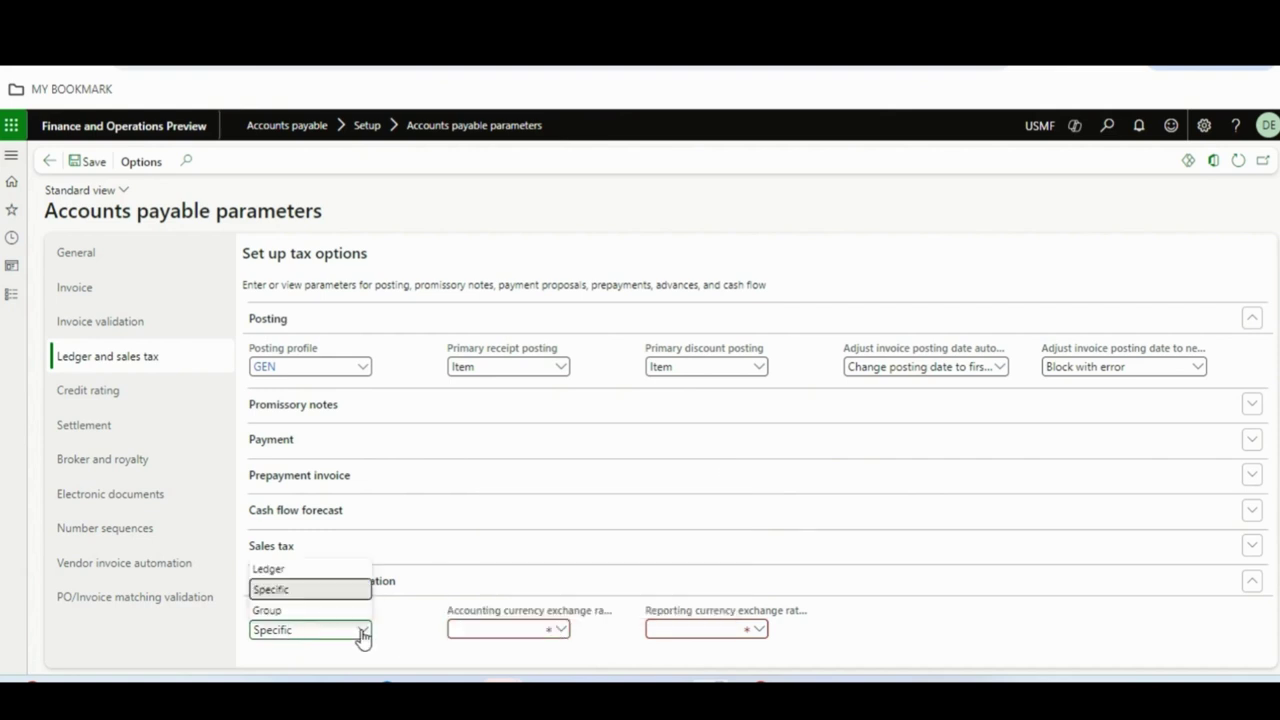
left_click(316, 572)
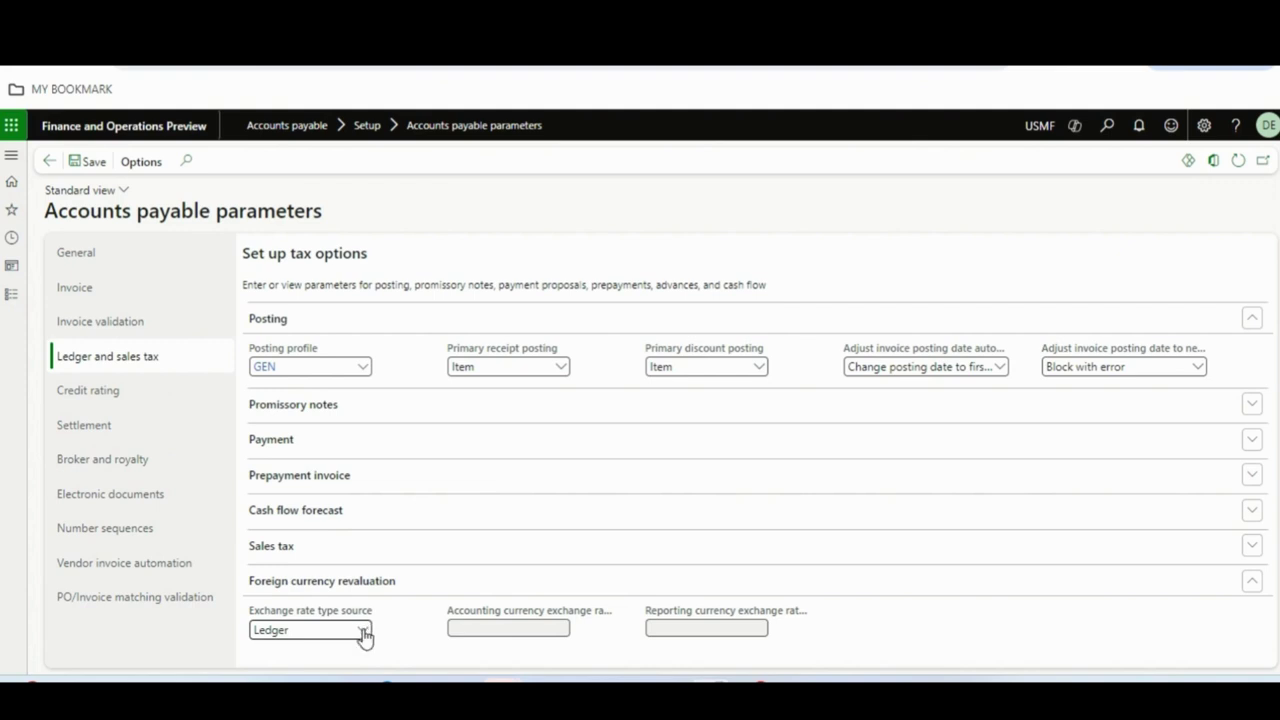
left_click(363, 630)
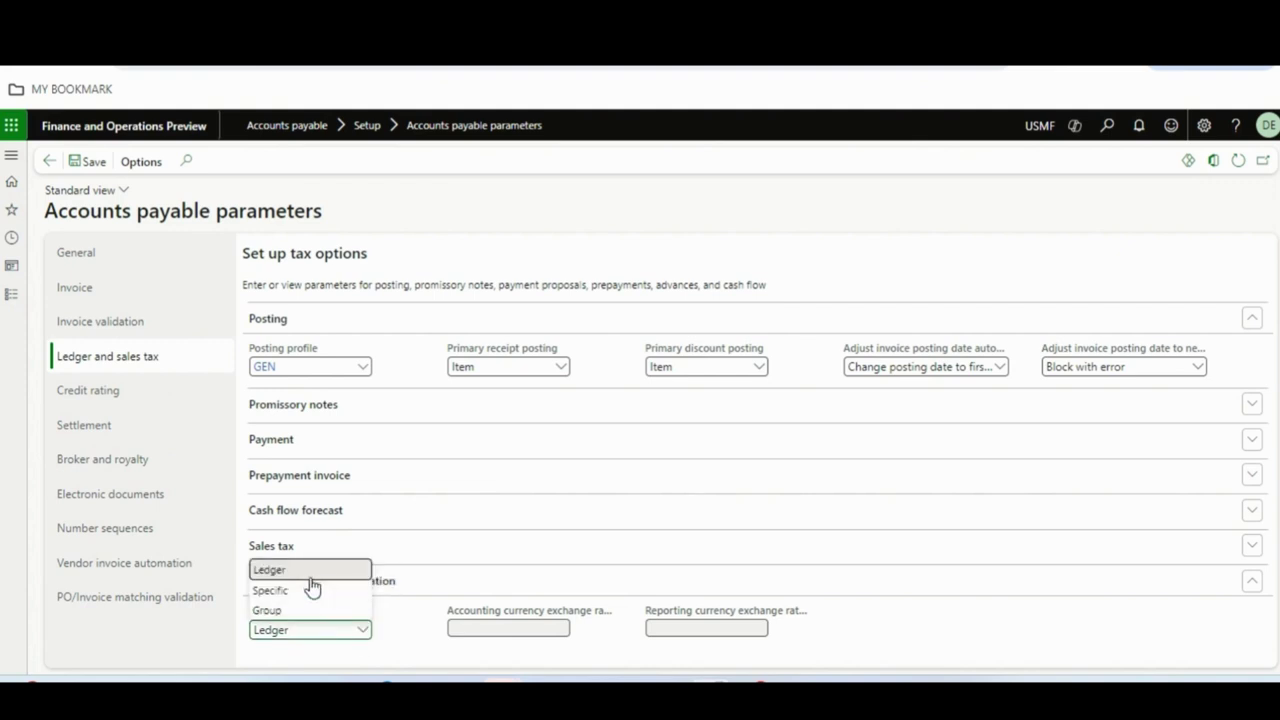
left_click(414, 634)
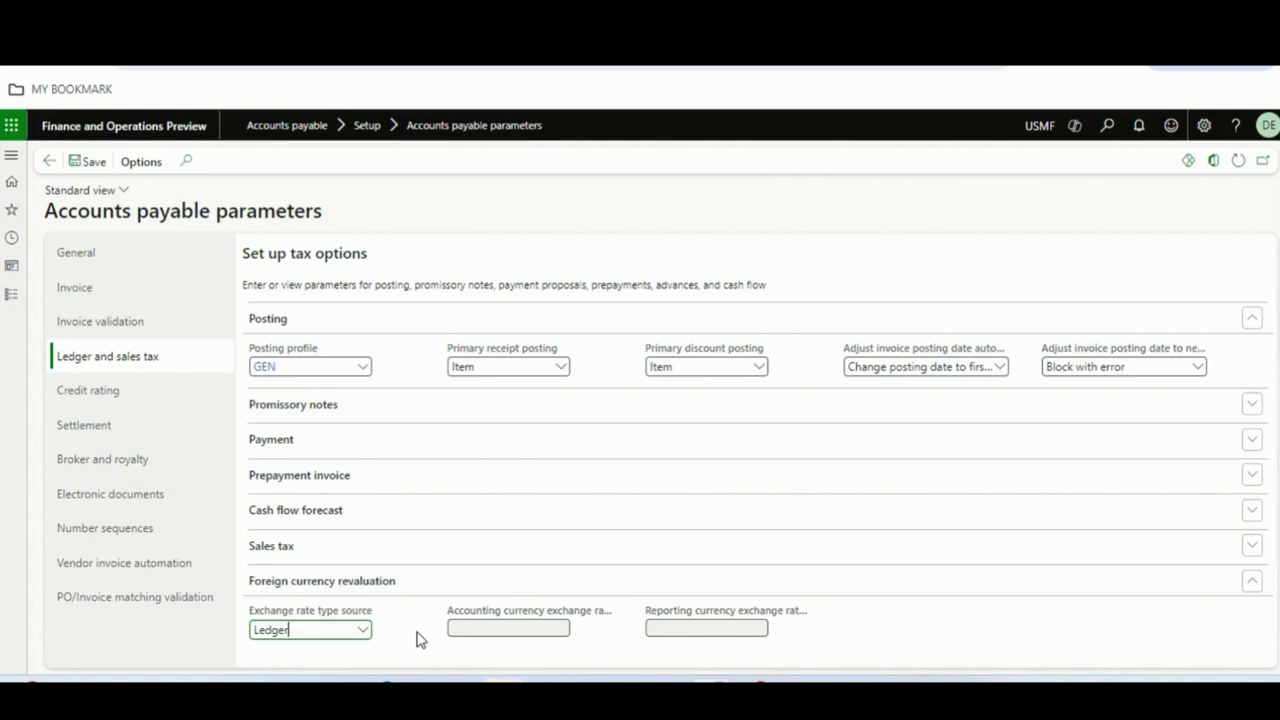
Open the Cash and bank management parameters and examine the exchange rate type source options for foreign currency revaluation
left_click(24, 303)
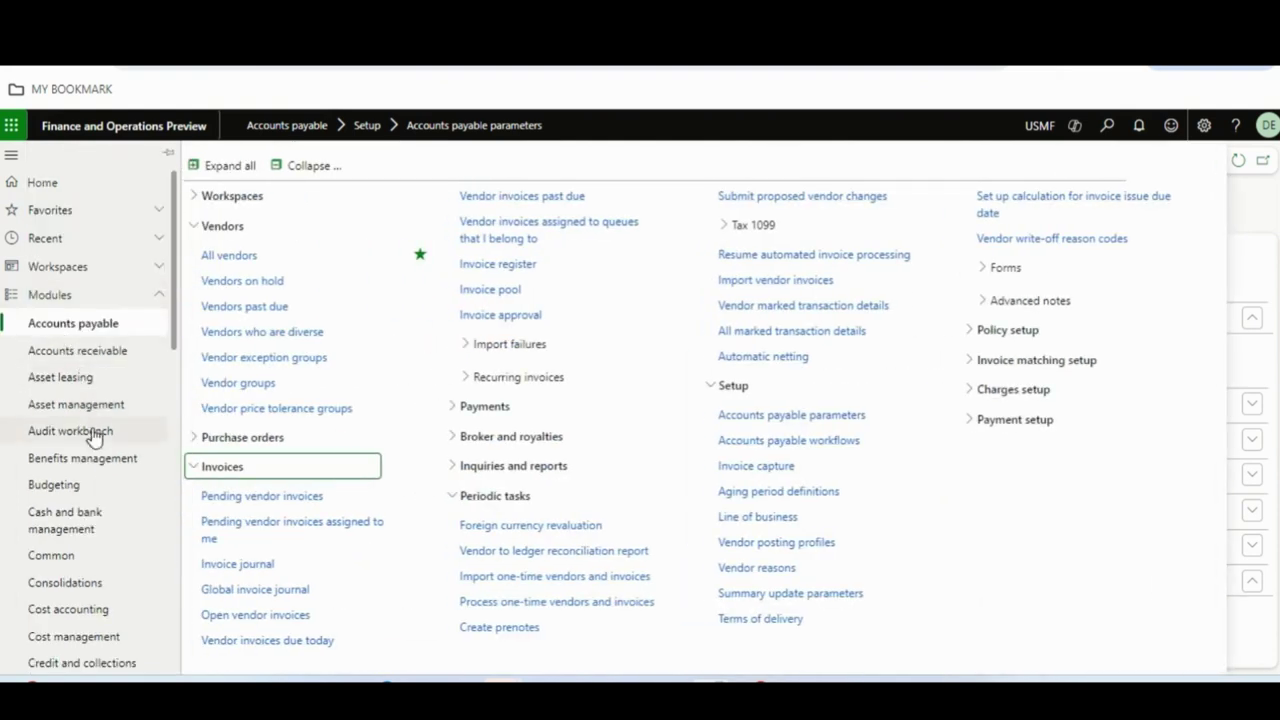
left_click(96, 520)
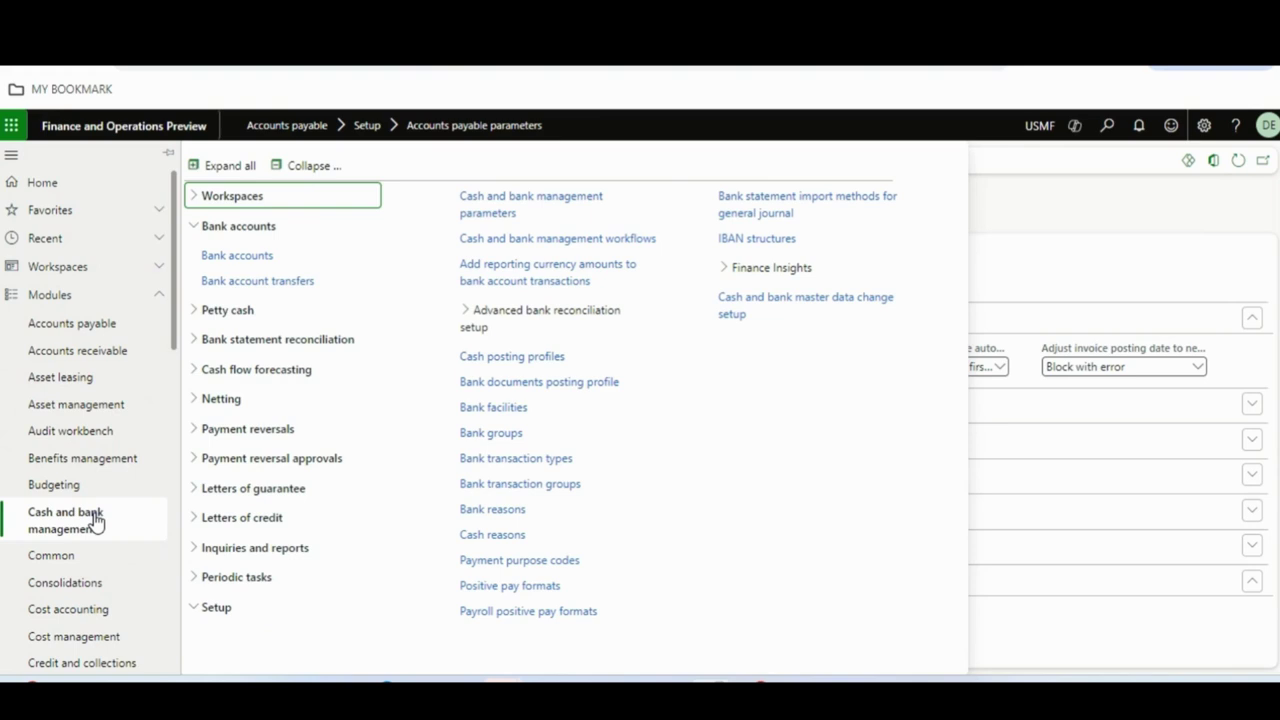
left_click(562, 220)
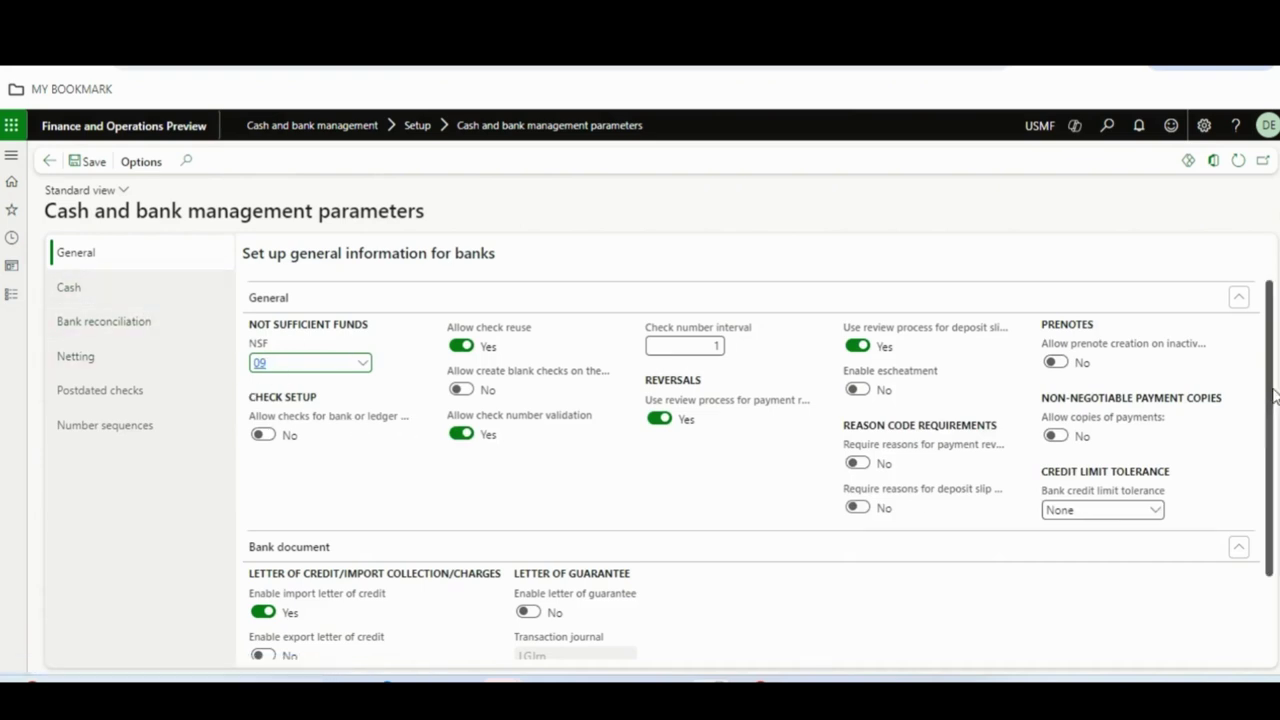
scroll(1274, 395, "down", 2)
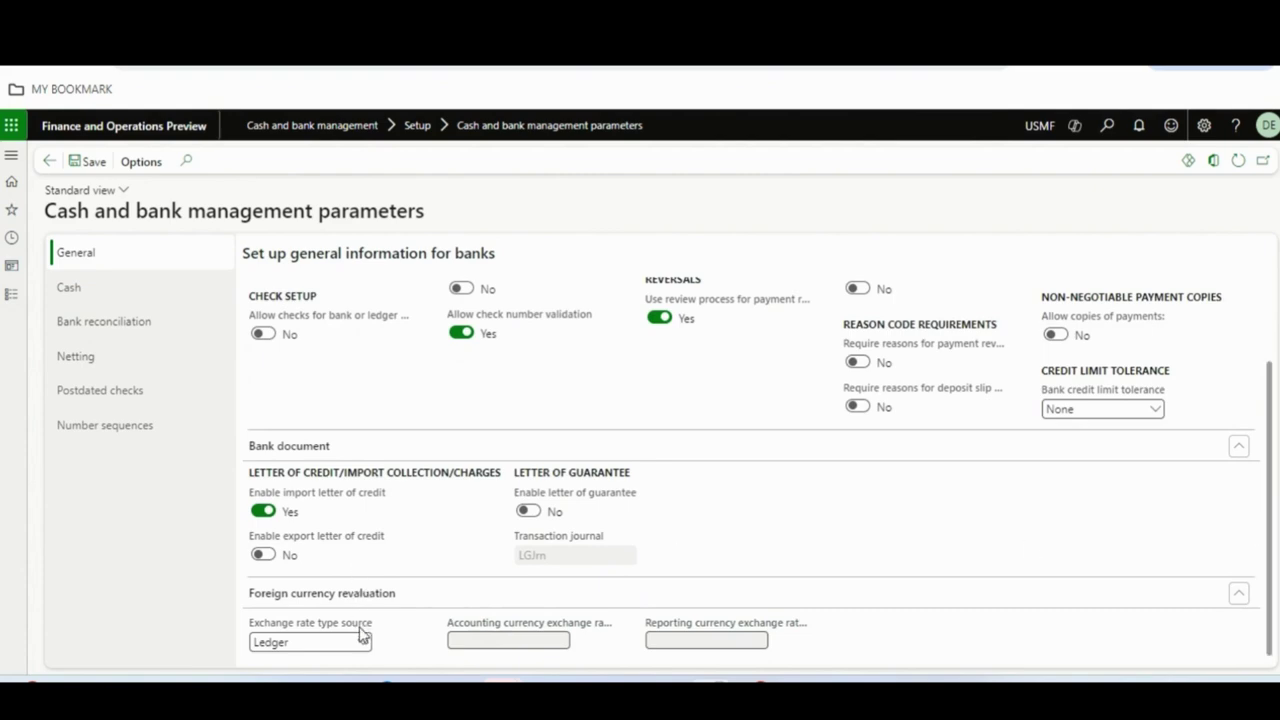
left_click(363, 643)
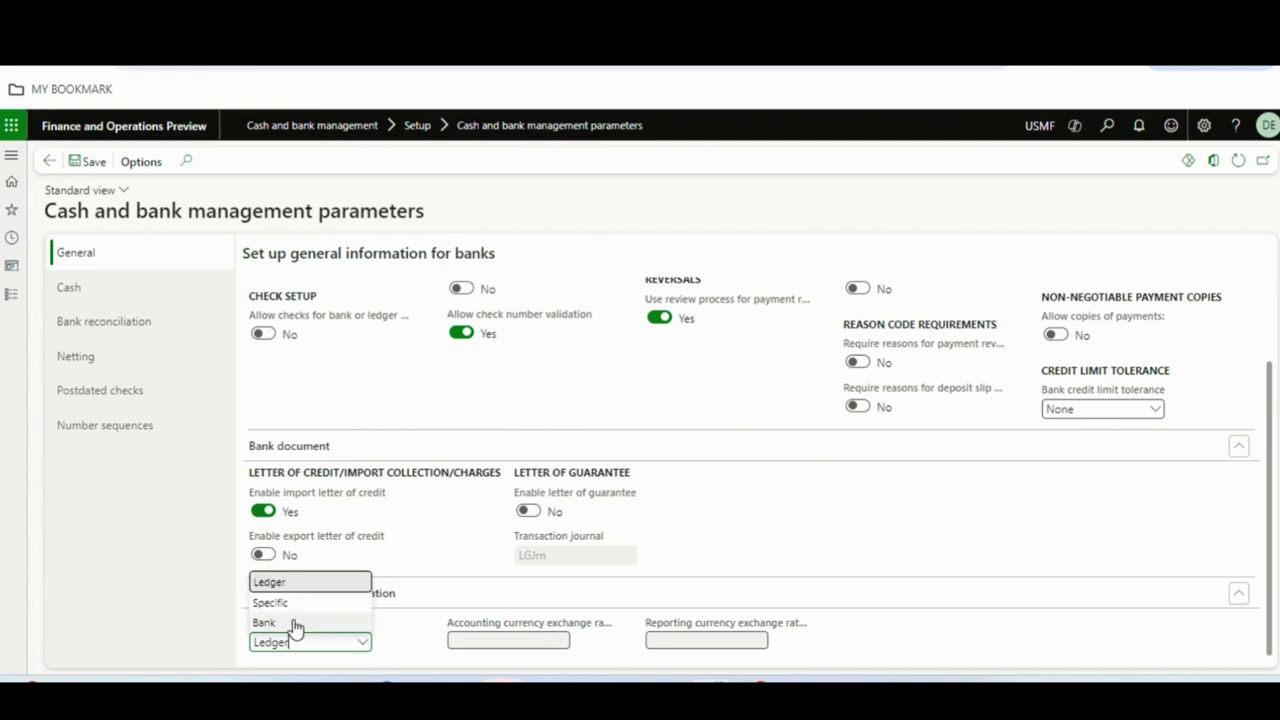
left_click(398, 646)
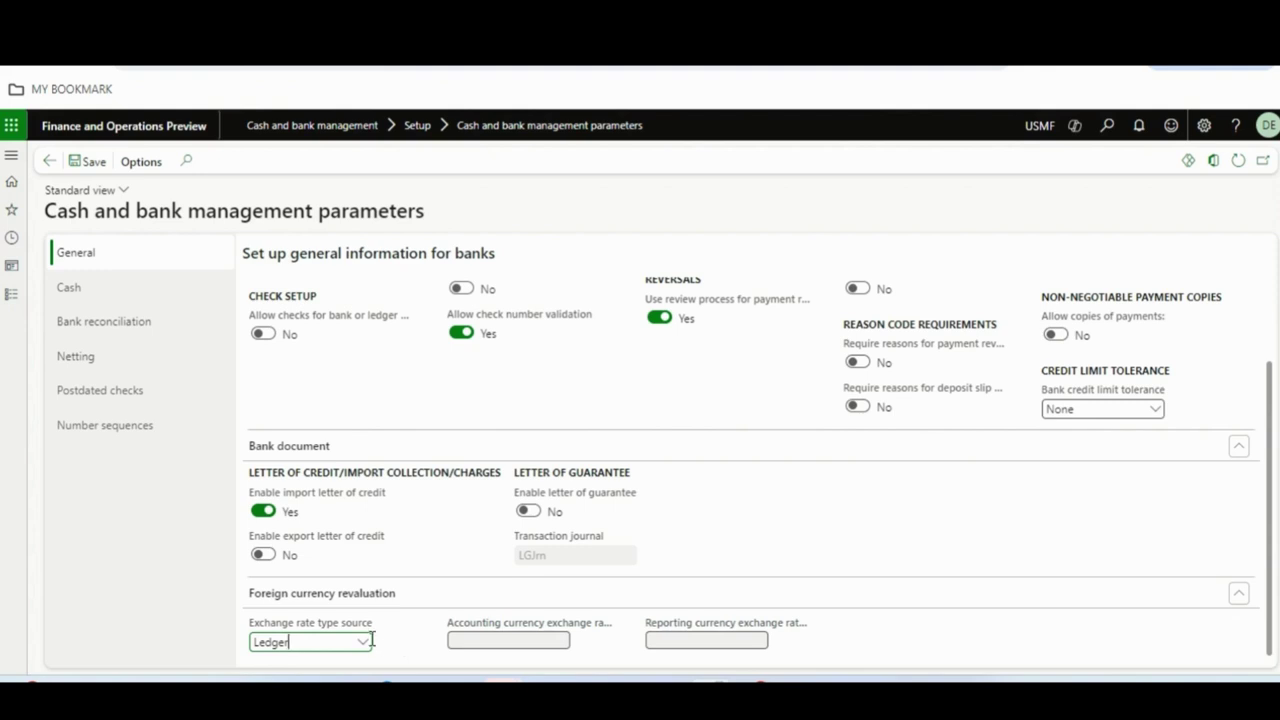
Set the exchange rate type source for bank foreign currency revaluation to Bank
left_click(362, 642)
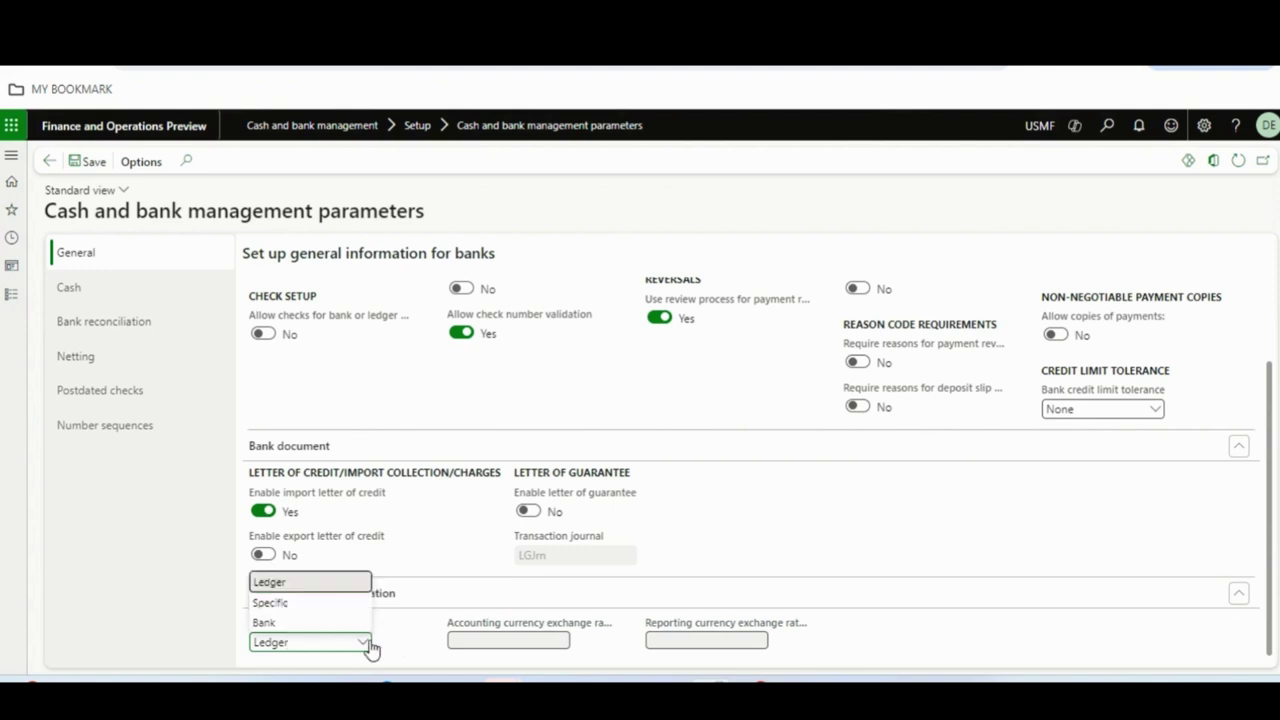
left_click(312, 624)
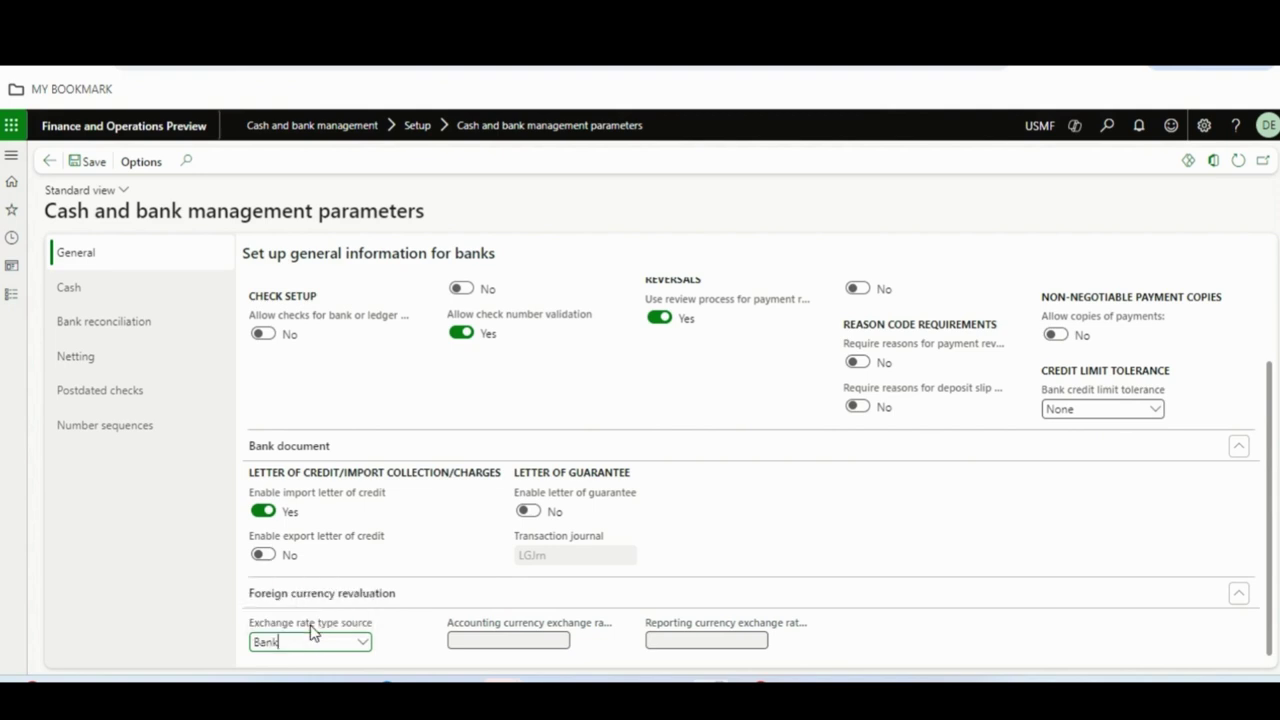
Open the AXIS bank account from the Bank accounts list and put its record in edit mode
left_click(12, 295)
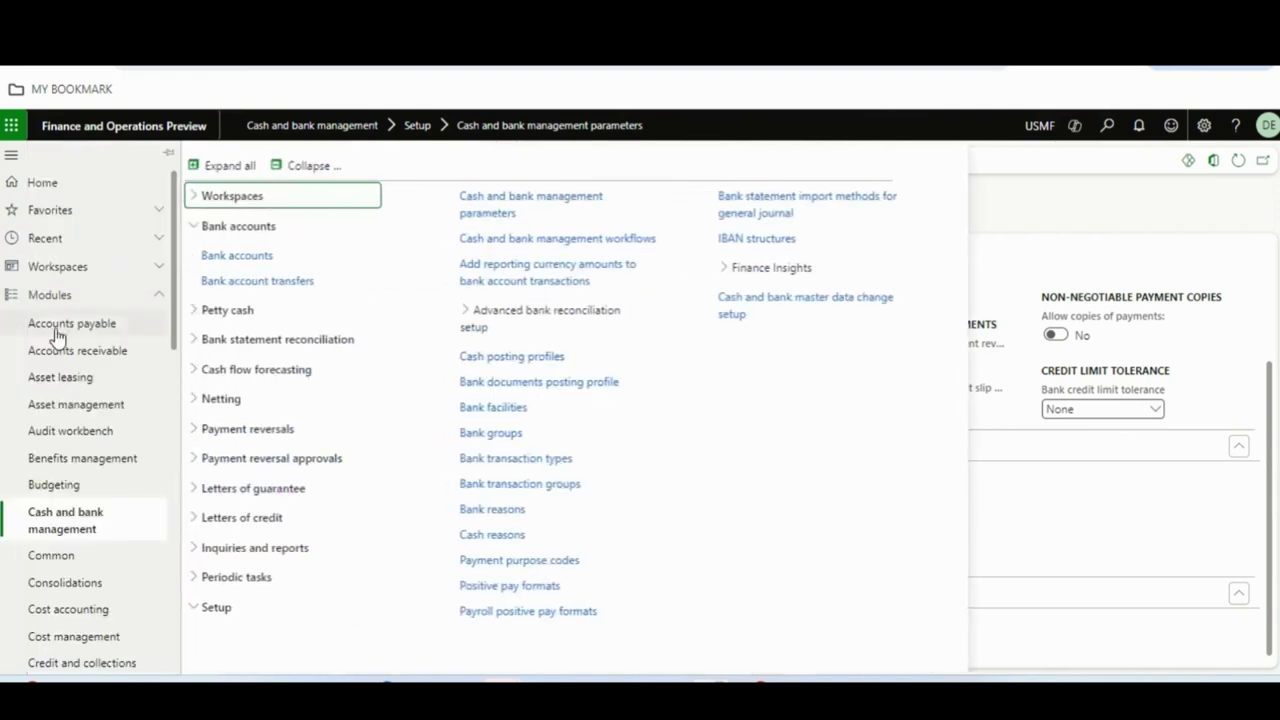
left_click(253, 266)
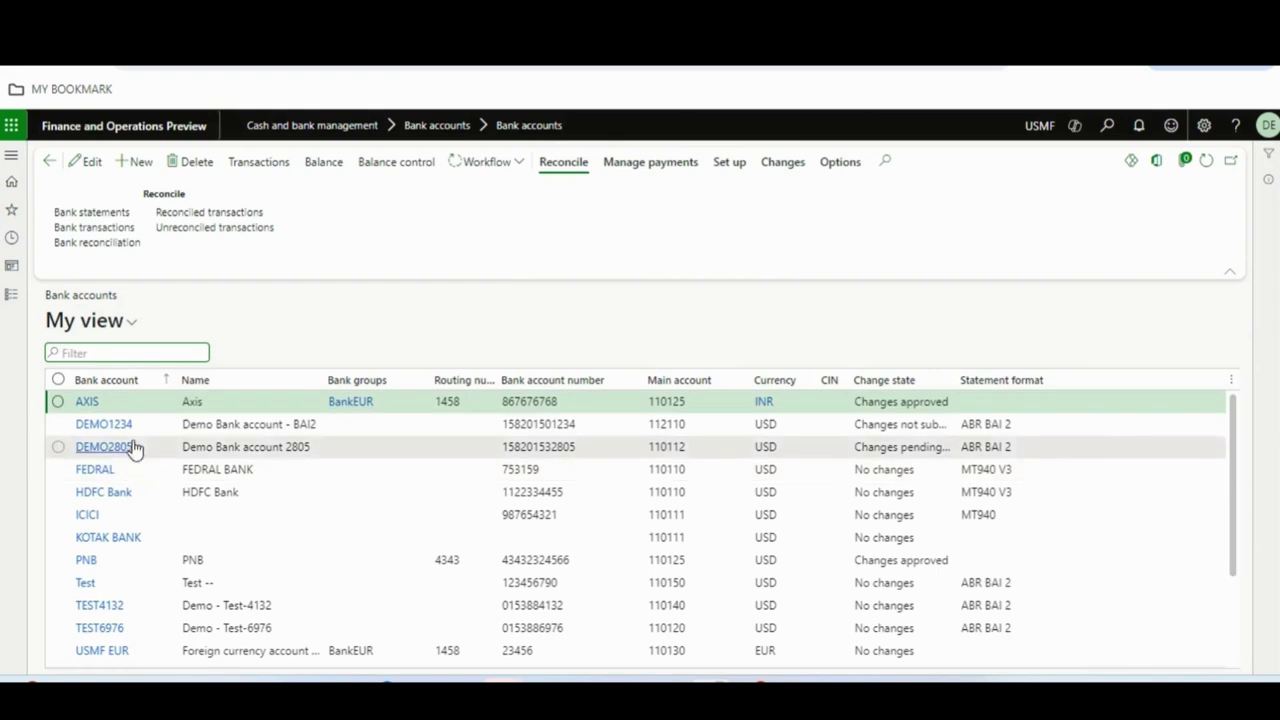
left_click(86, 403)
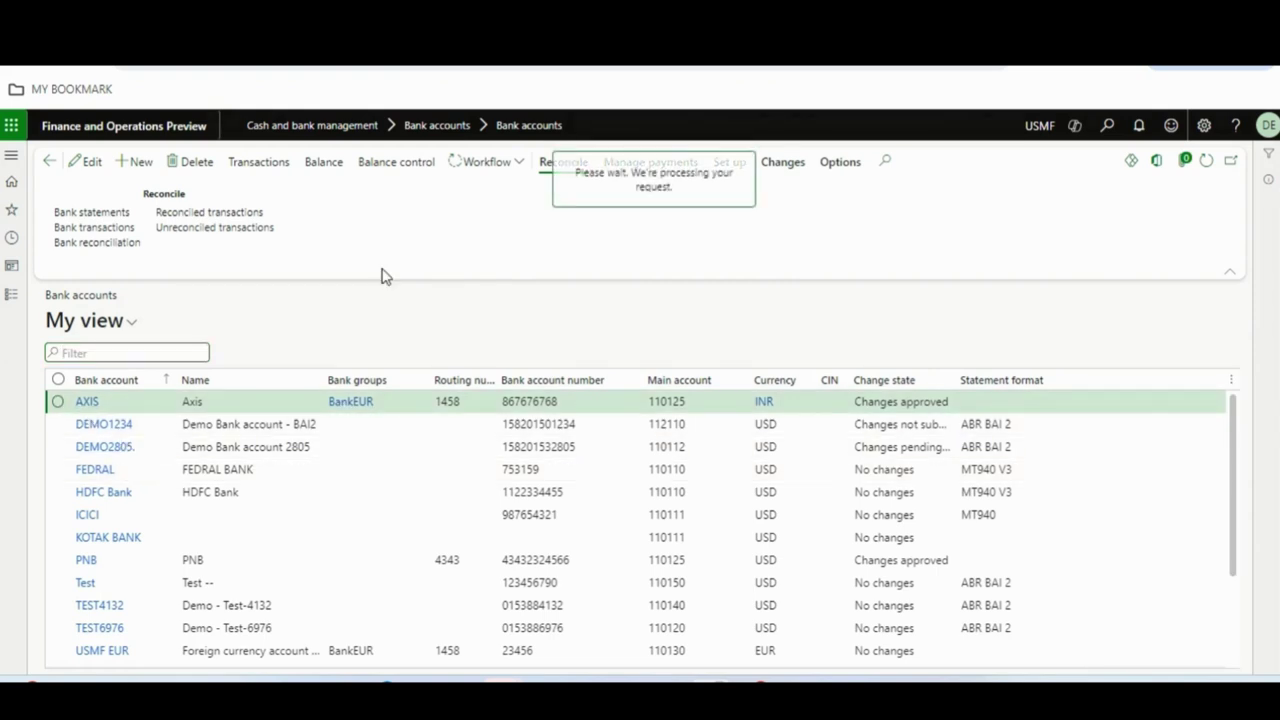
left_click(518, 412)
left_click(121, 166)
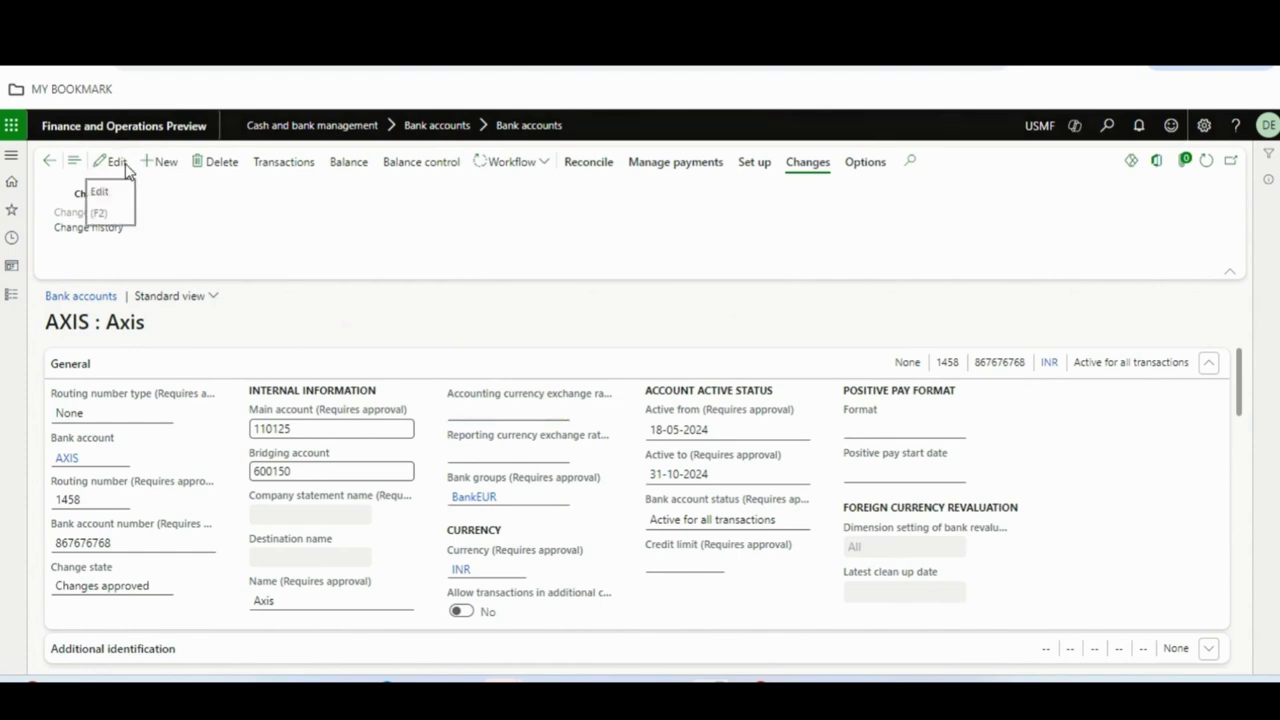
Examine the AXIS account's accounting currency exchange rate type options and its remaining sections through Financial dimensions
left_click(565, 418)
left_click(1078, 480)
mouse_move(1238, 368)
left_mouse_down()
mouse_move(1228, 440)
mouse_move(1234, 350)
left_mouse_up()
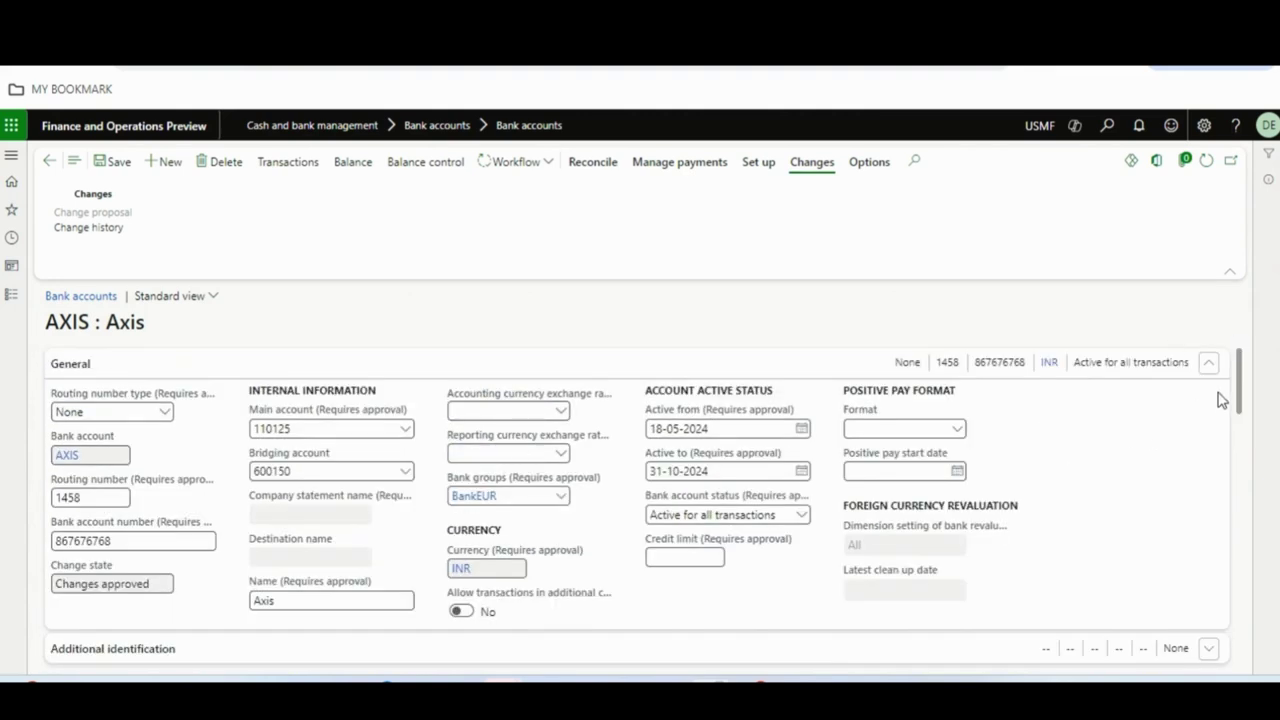
left_click_drag(1237, 380, 1223, 449)
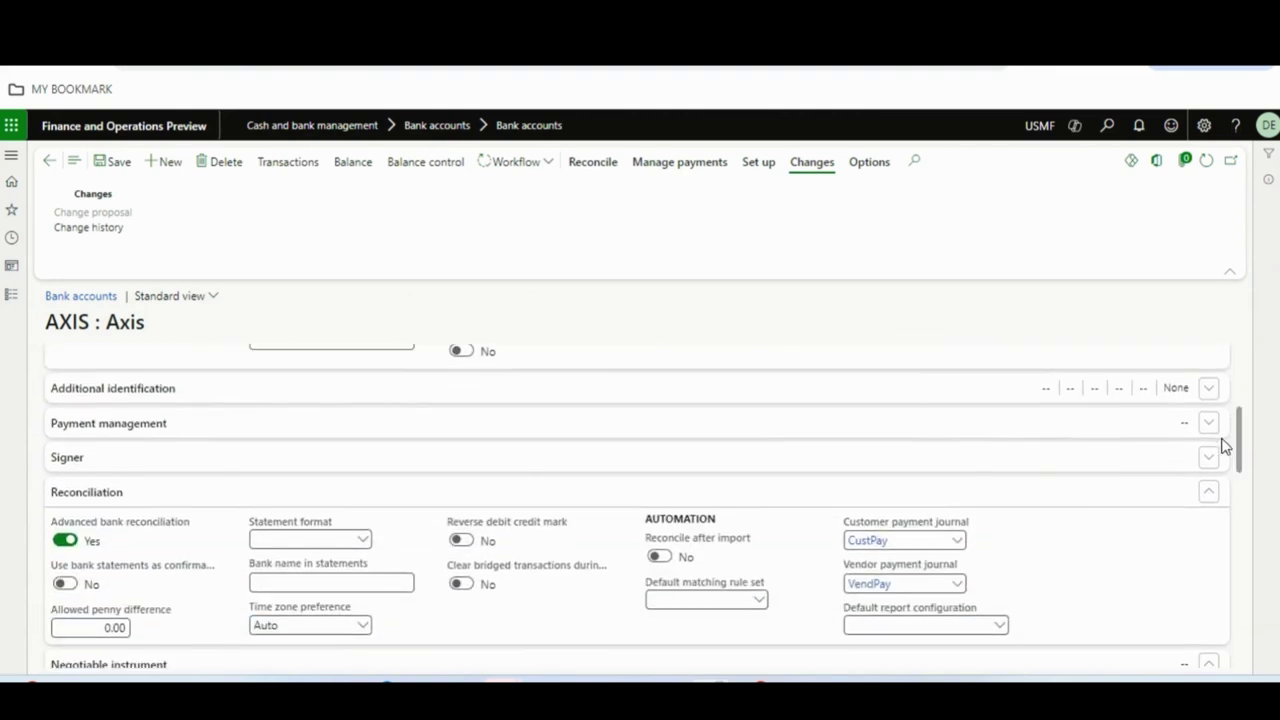
left_click(523, 403)
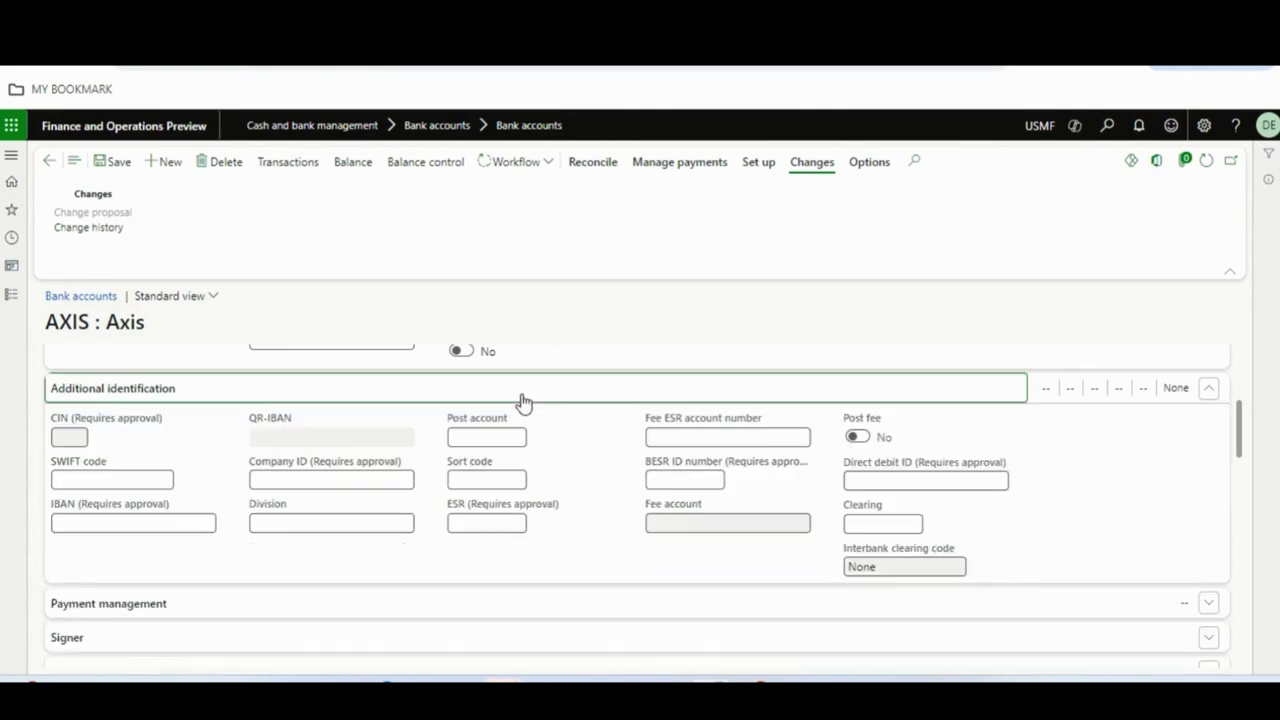
left_click(523, 401)
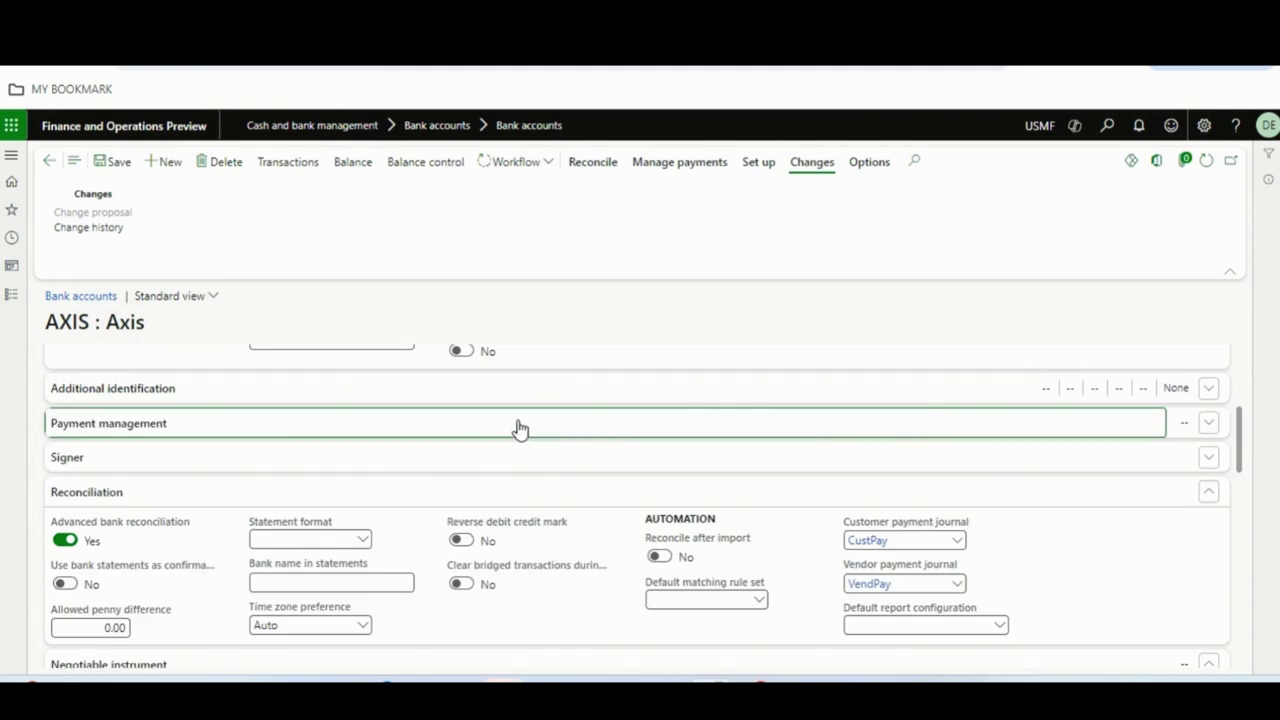
left_click(519, 426)
left_click_drag(1244, 432, 1202, 640)
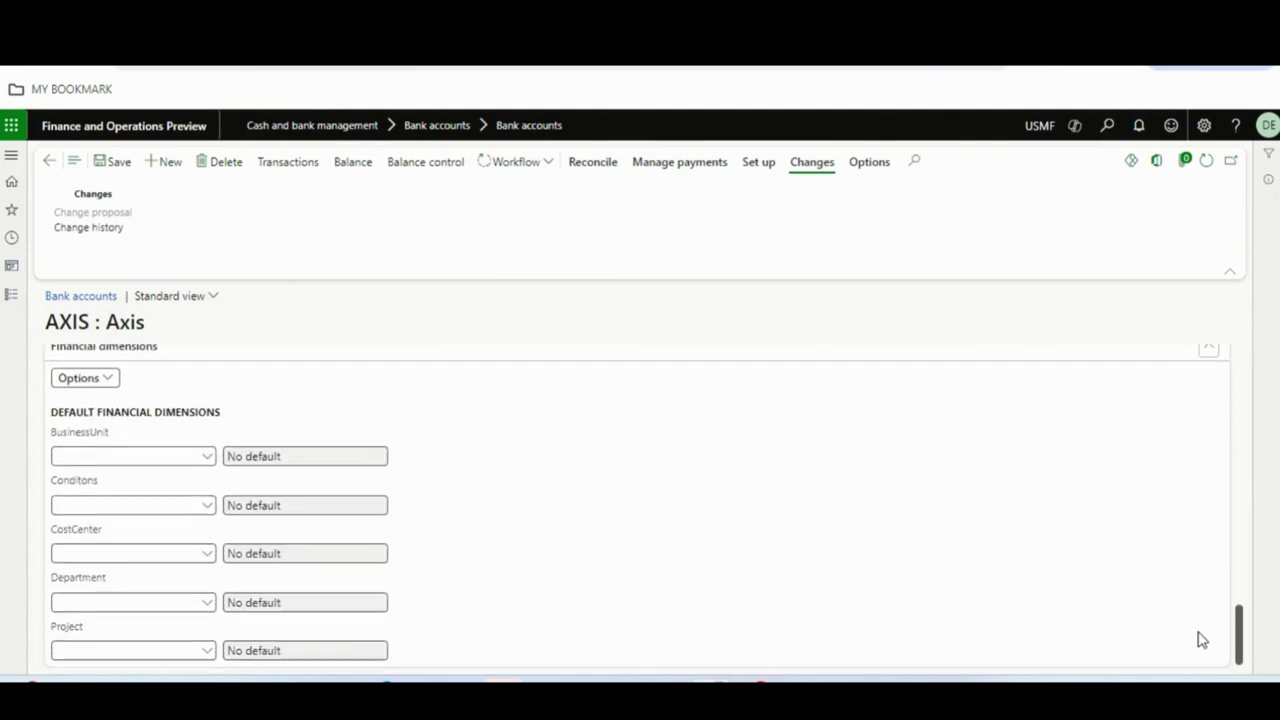
Bring up the list of pages in the Cash and bank management module
left_click(11, 295)
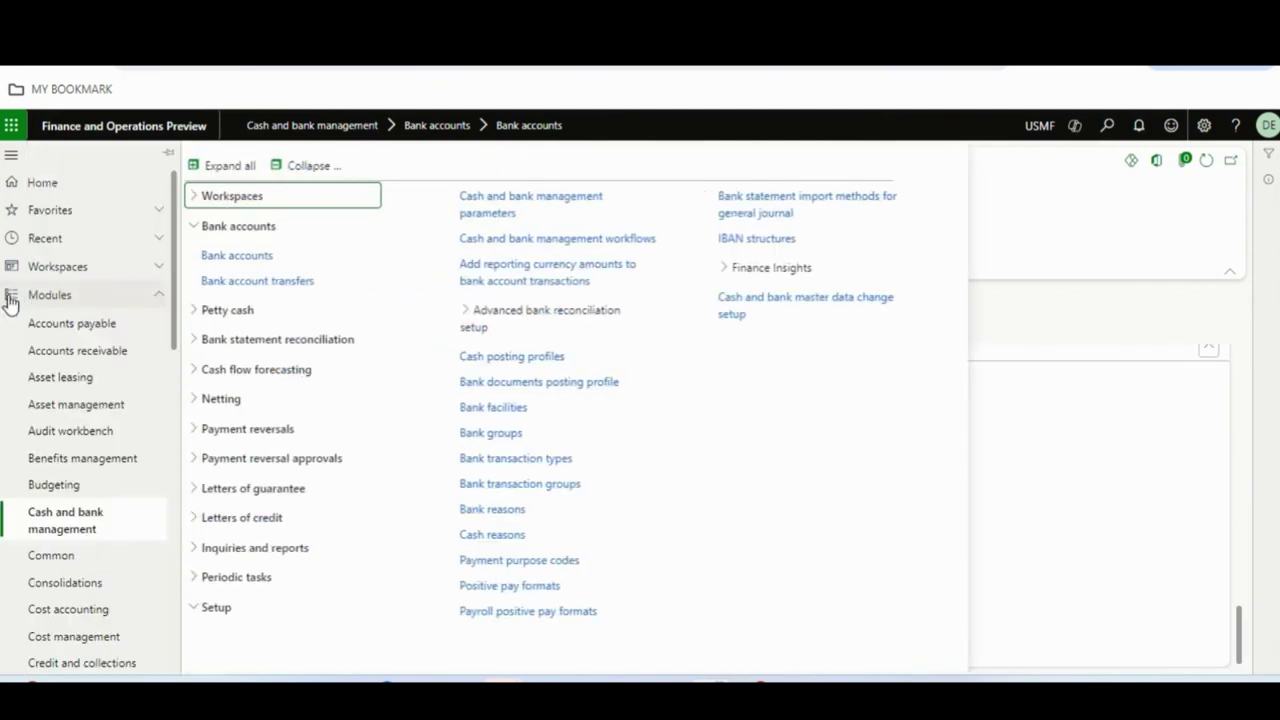